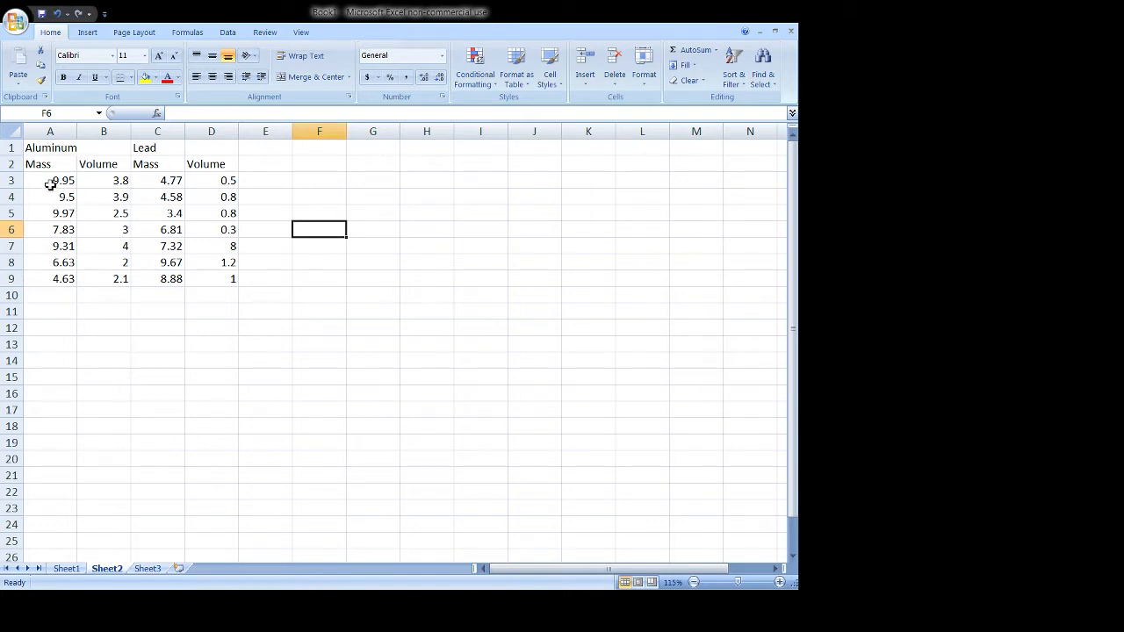
Step: Merge and center the Lead heading across C1:D1 and the Aluminum heading across A1:B1
left_click_drag(56, 150, 85, 149)
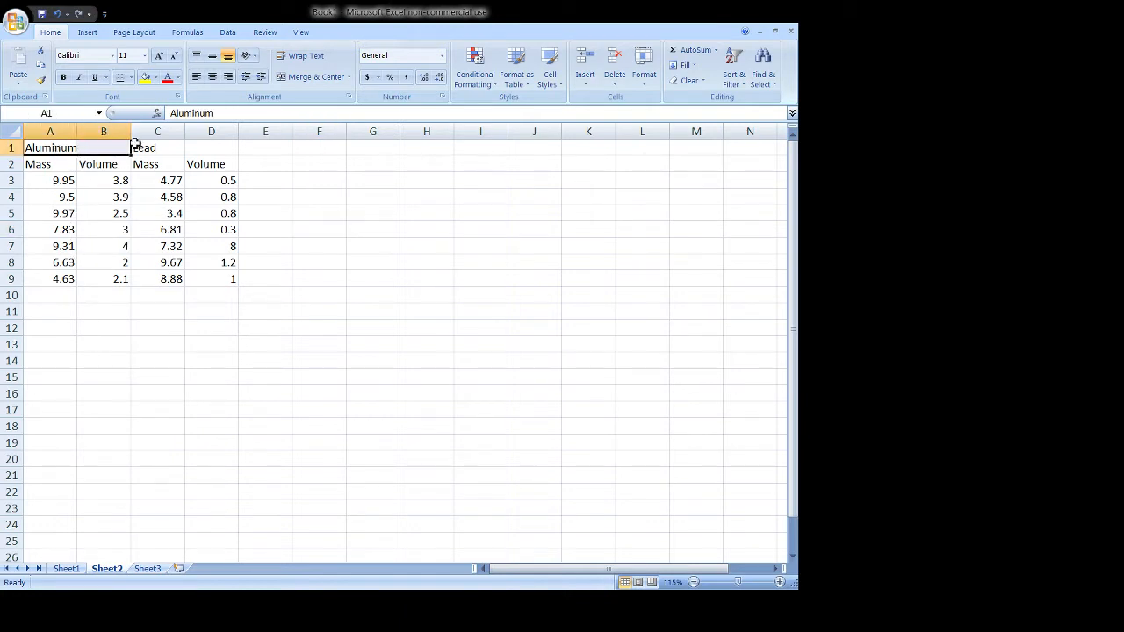
left_click(151, 148)
left_click_drag(160, 149, 191, 147)
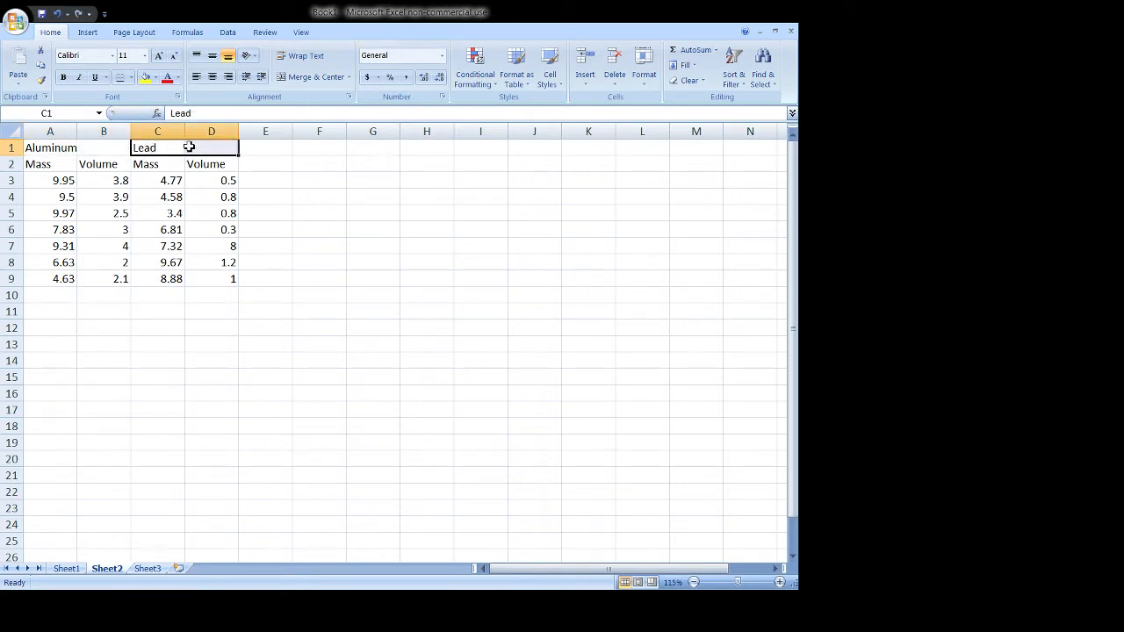
left_click(294, 81)
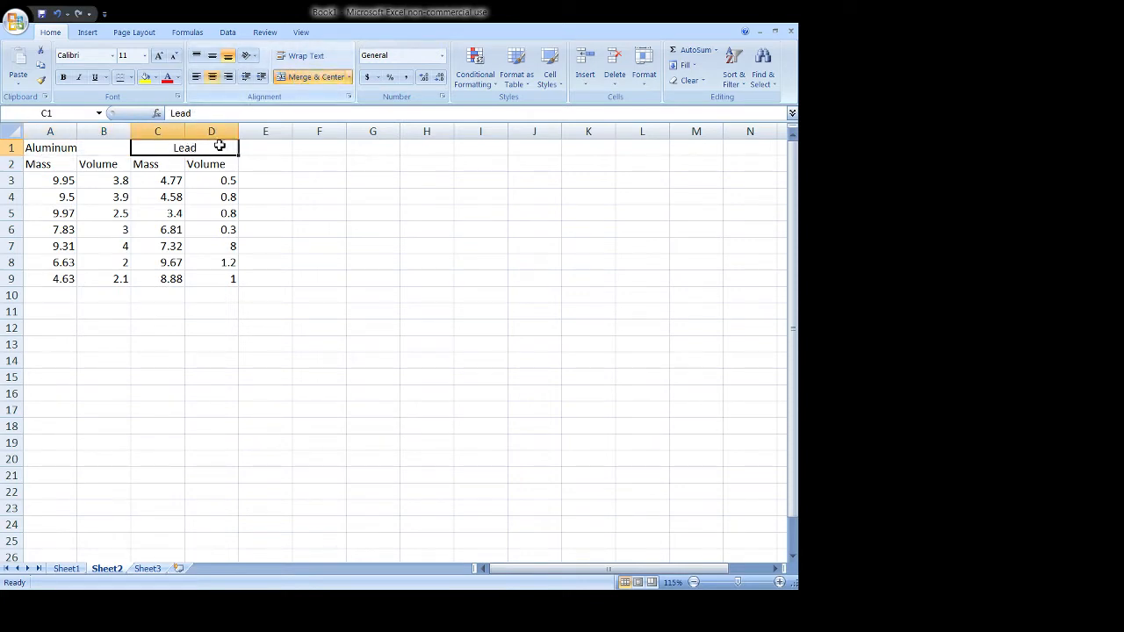
left_click(151, 164)
left_click(194, 165)
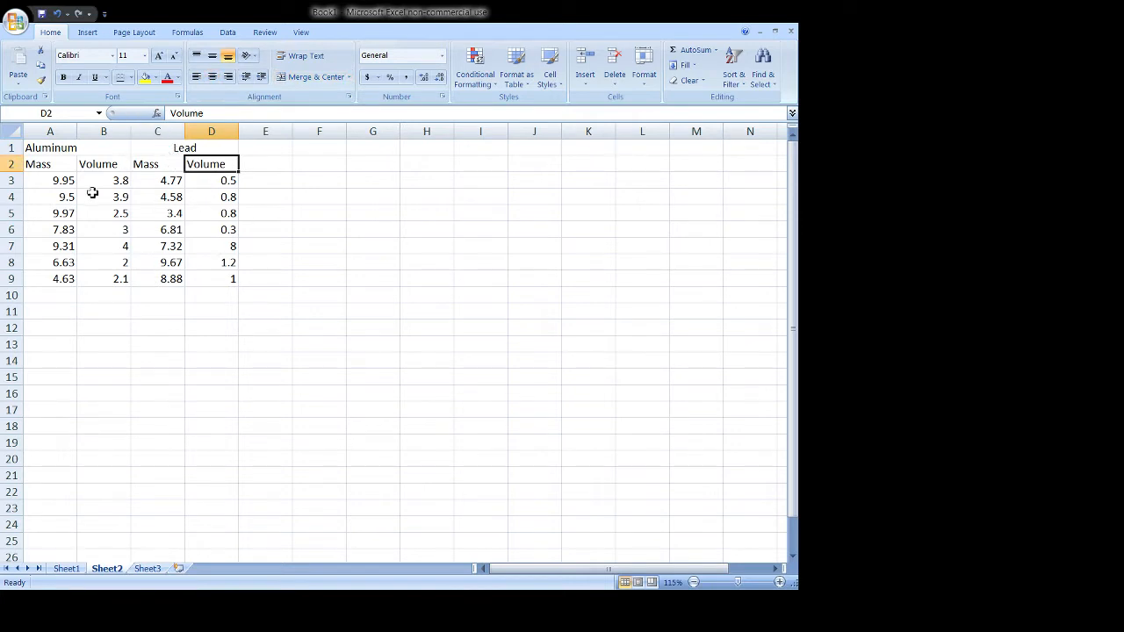
left_click_drag(46, 149, 99, 148)
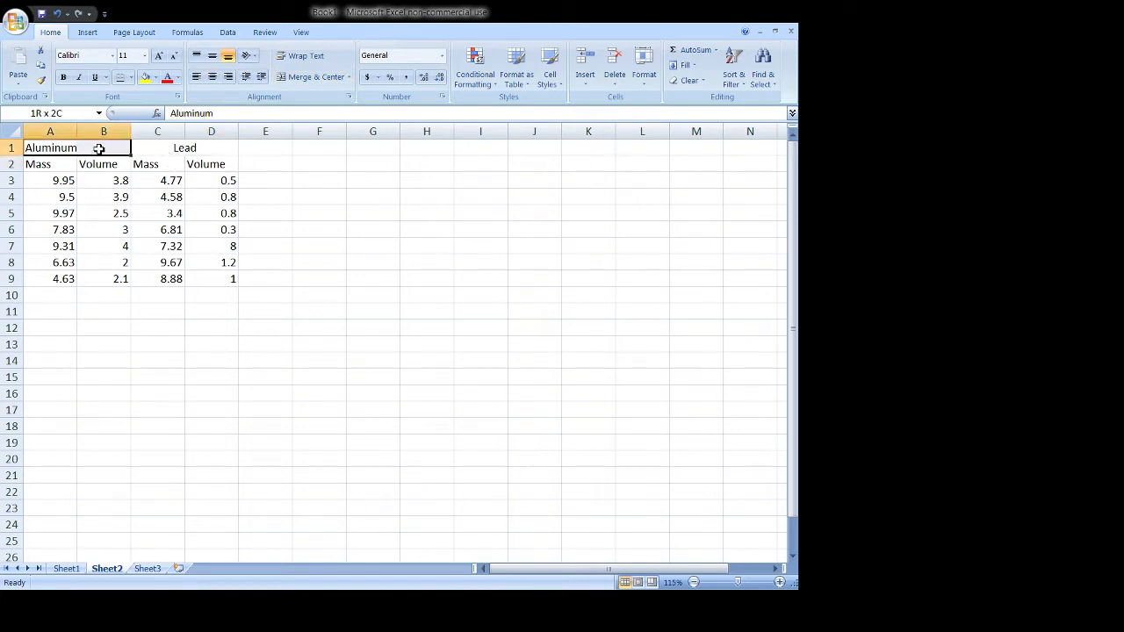
left_click(303, 77)
Step: Apply all borders to the mass and volume table in A1:D9
left_click(97, 276)
left_click_drag(53, 148, 191, 279)
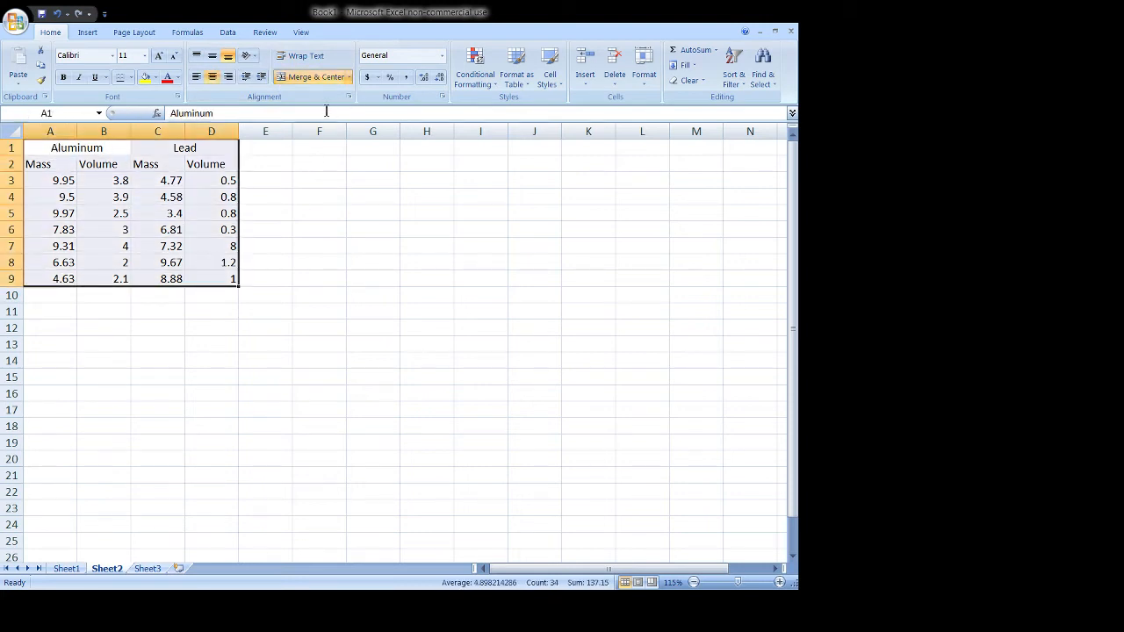
left_click(130, 78)
left_click(150, 198)
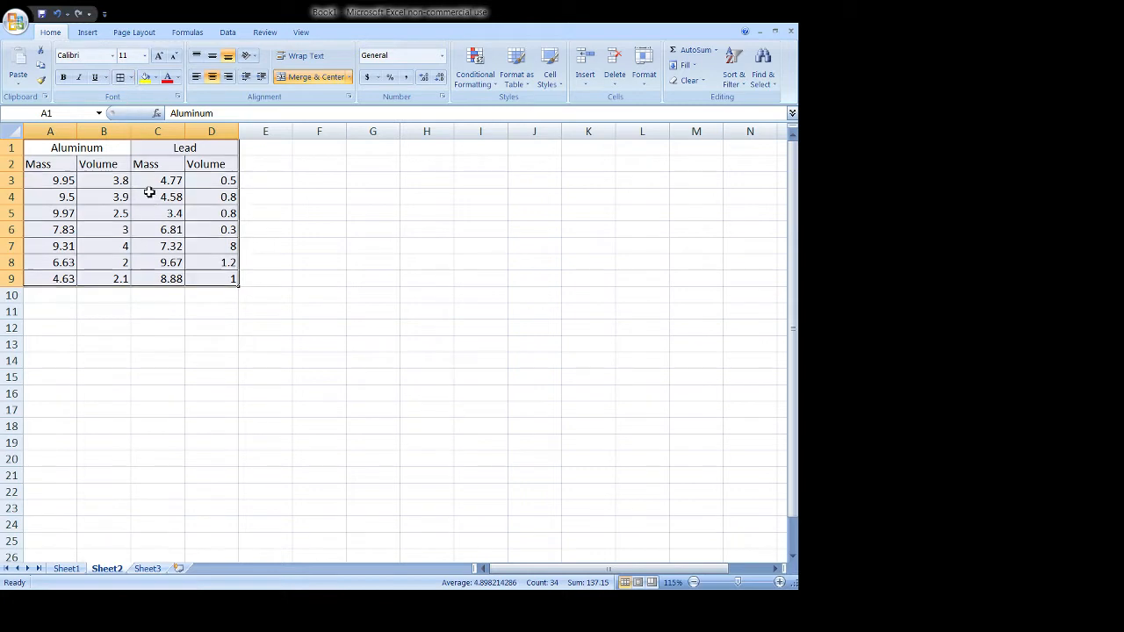
left_click(305, 236)
left_click(220, 342)
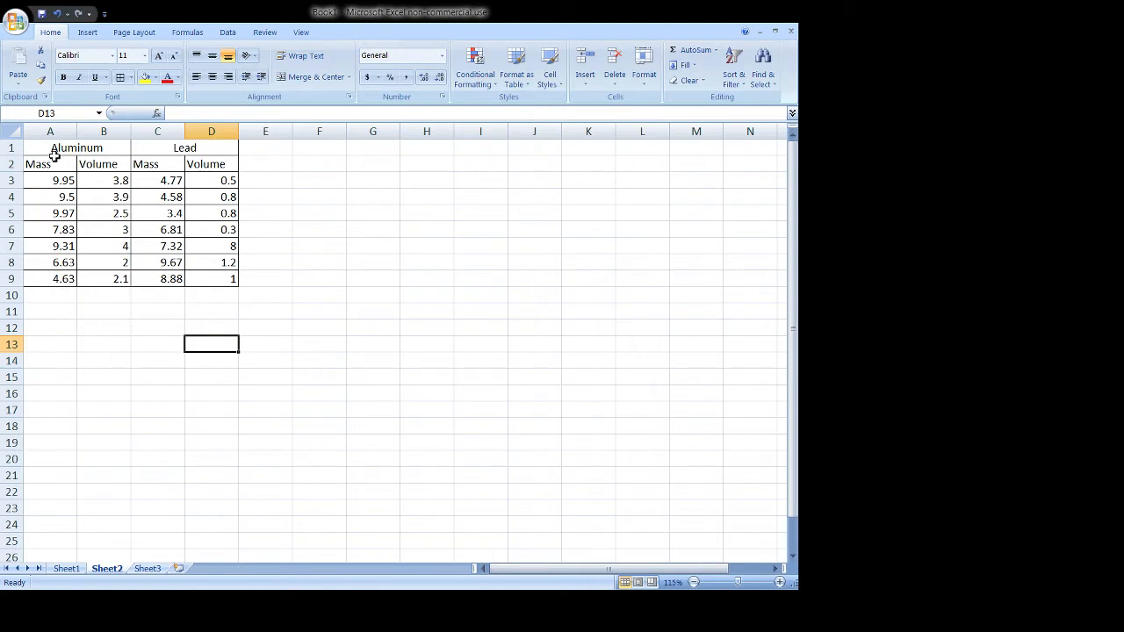
Step: Insert a markers-only scatter chart from A1:D9 and place it beside the data table
left_click_drag(50, 147, 208, 278)
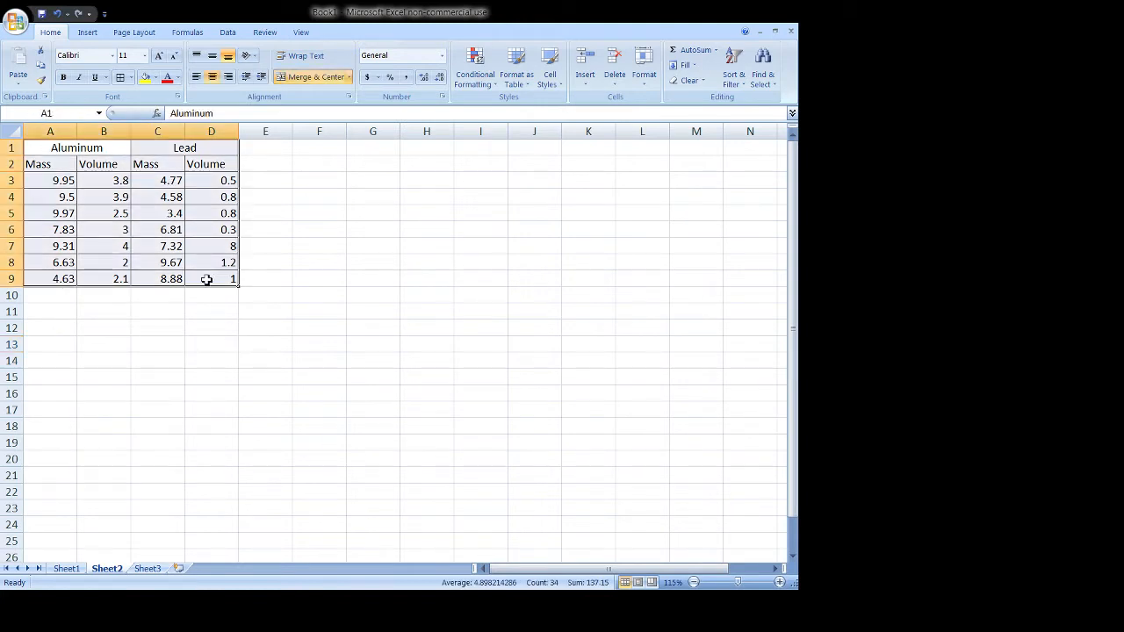
left_click(87, 33)
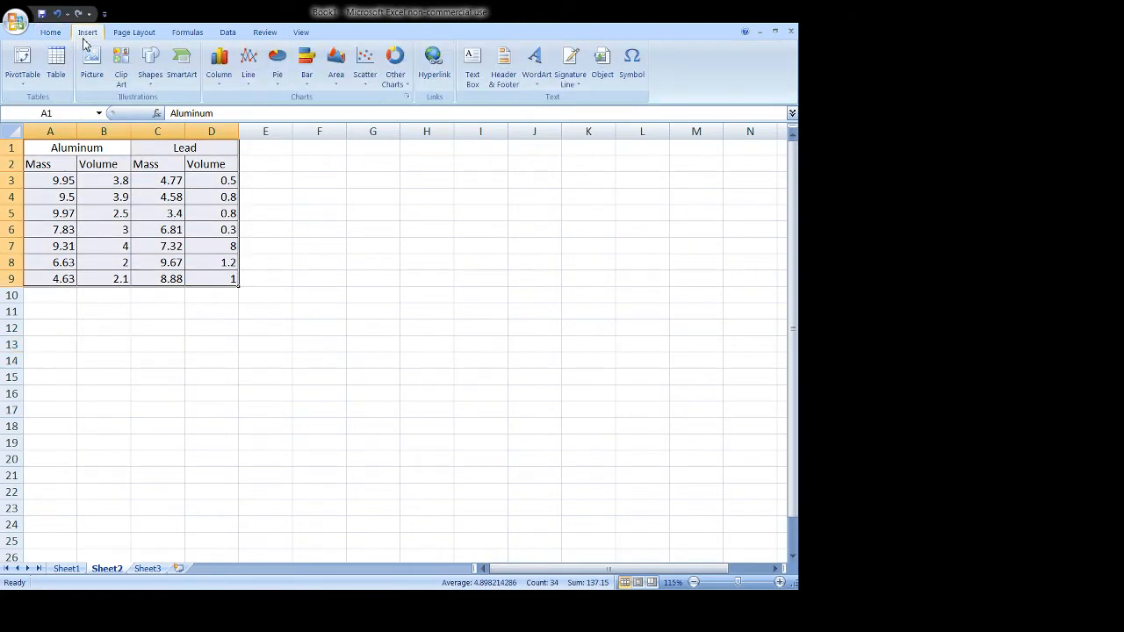
left_click(366, 87)
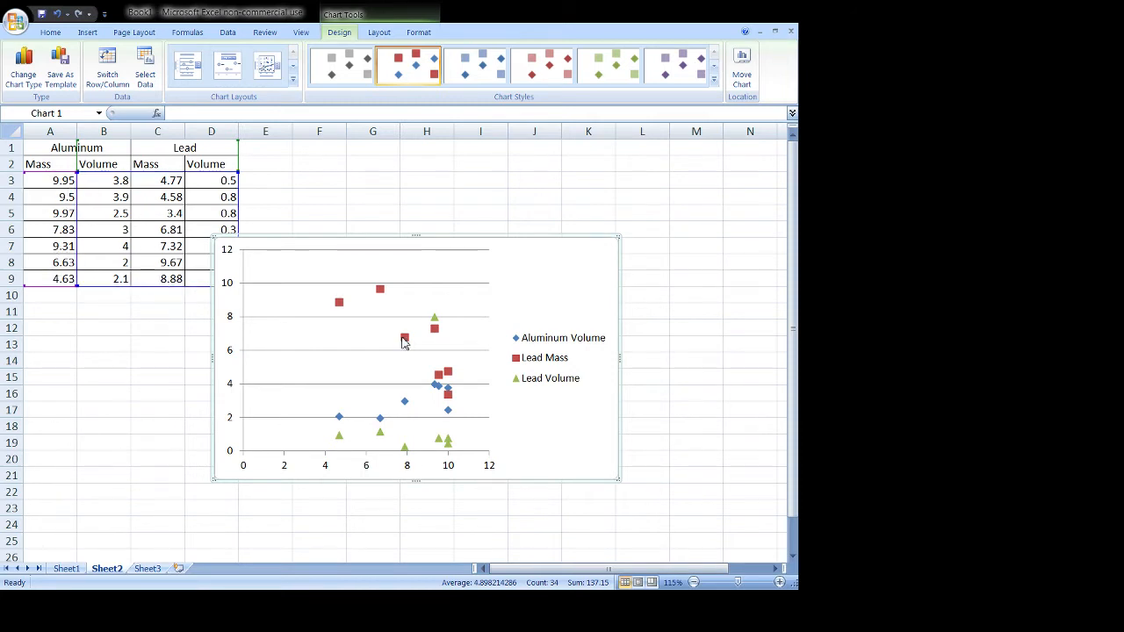
left_click_drag(499, 266, 551, 249)
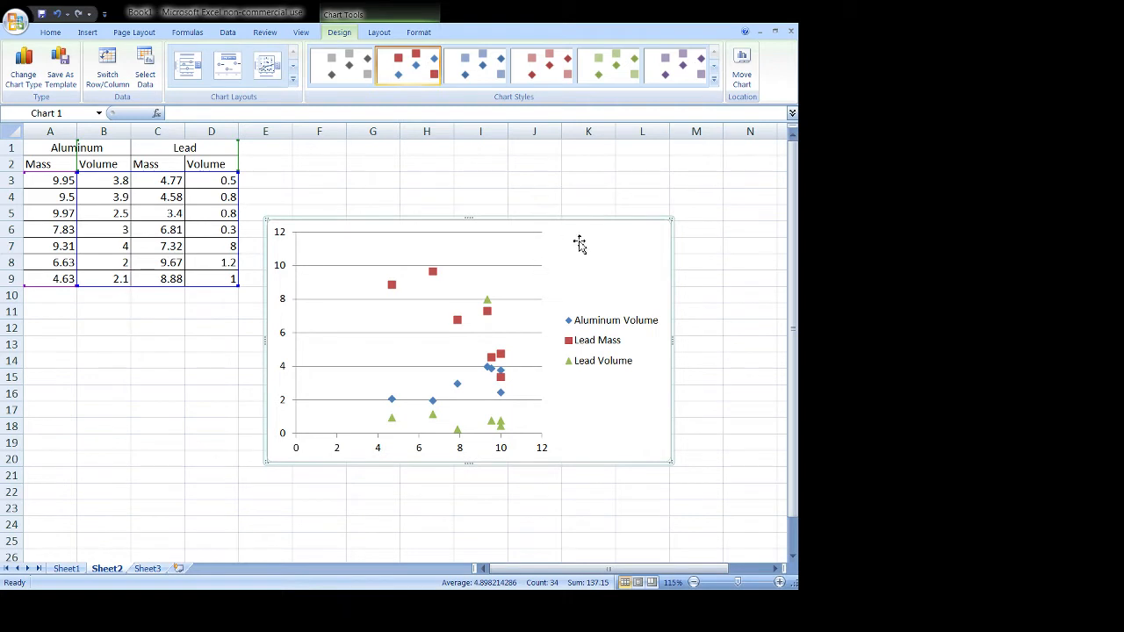
left_click(590, 184)
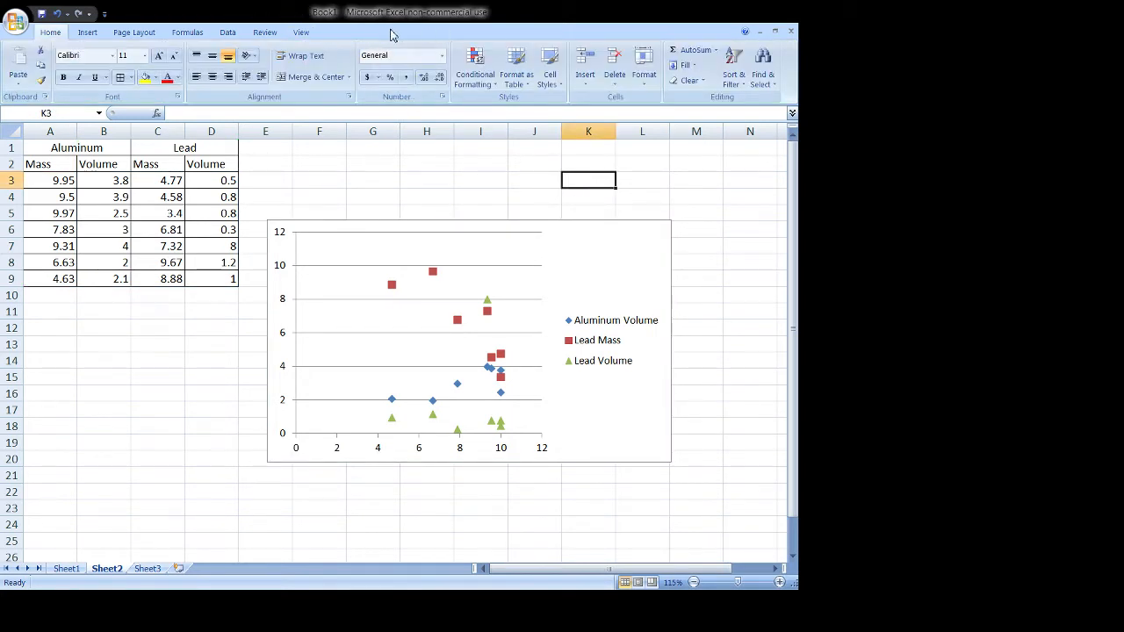
Step: Remove the existing data series from the scatter chart's source data and add a new series named Aluminum
left_click(590, 225)
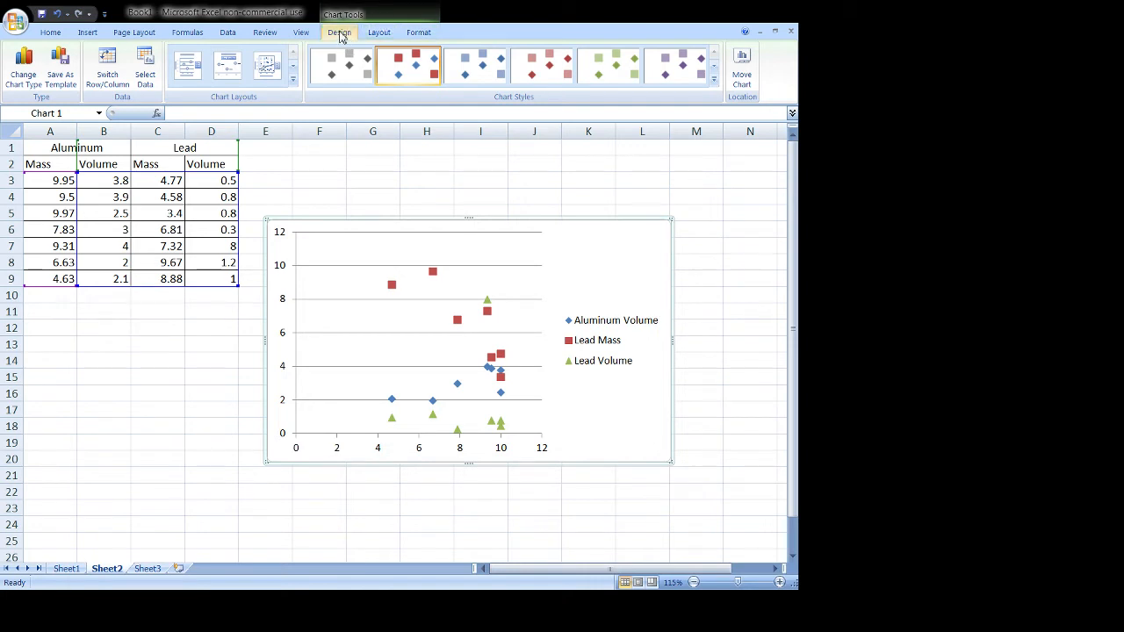
left_click(146, 74)
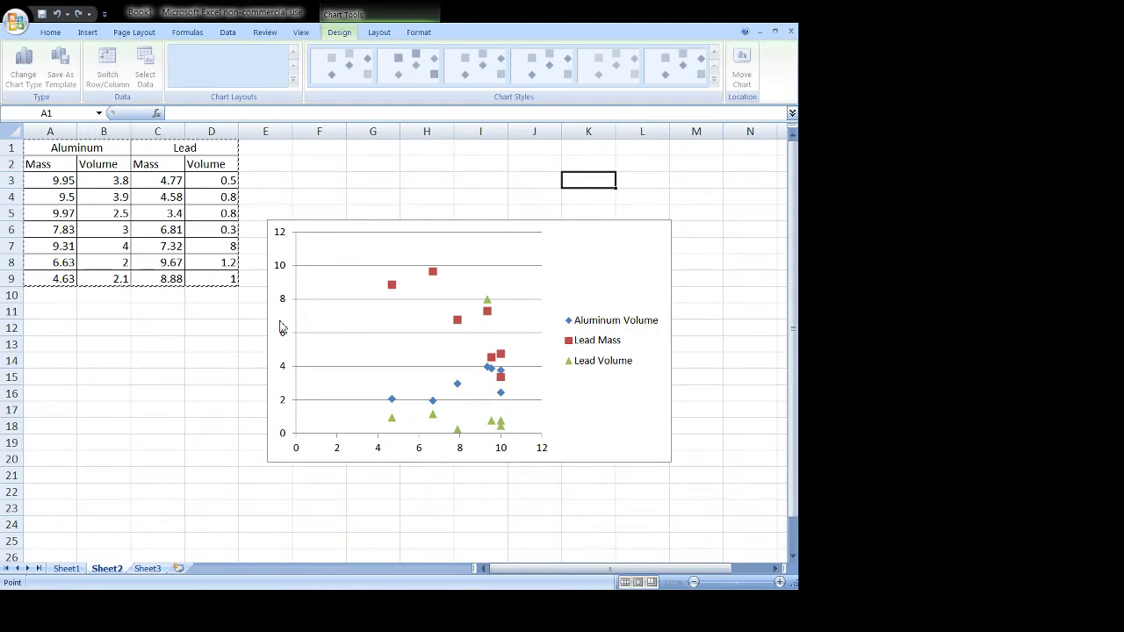
key("Escape")
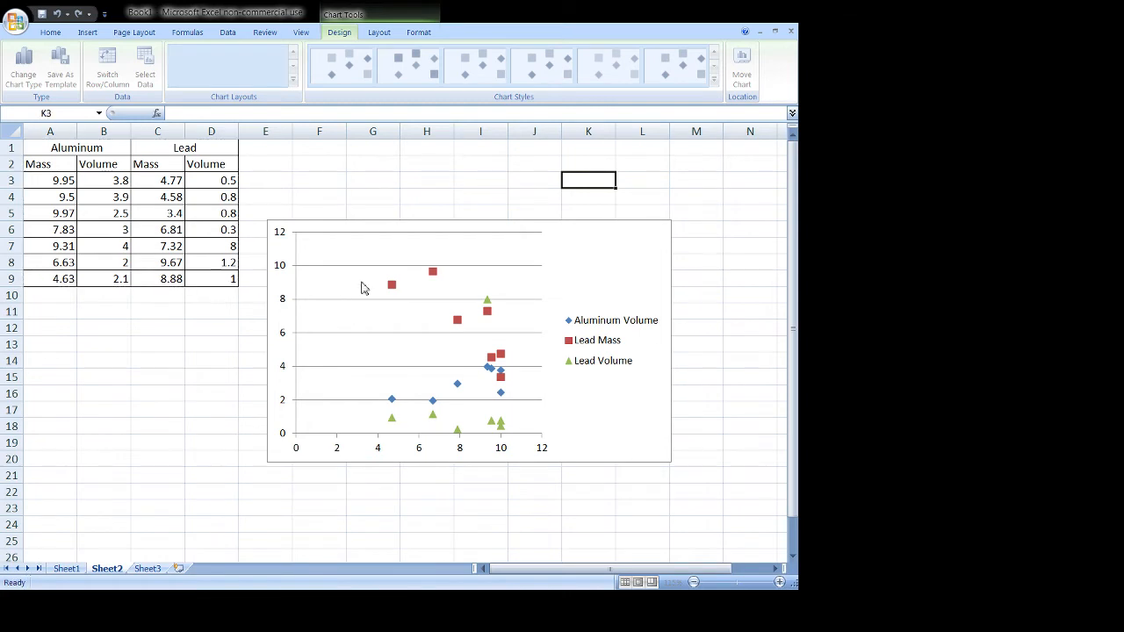
key("ctrl+z")
key("ctrl+z")
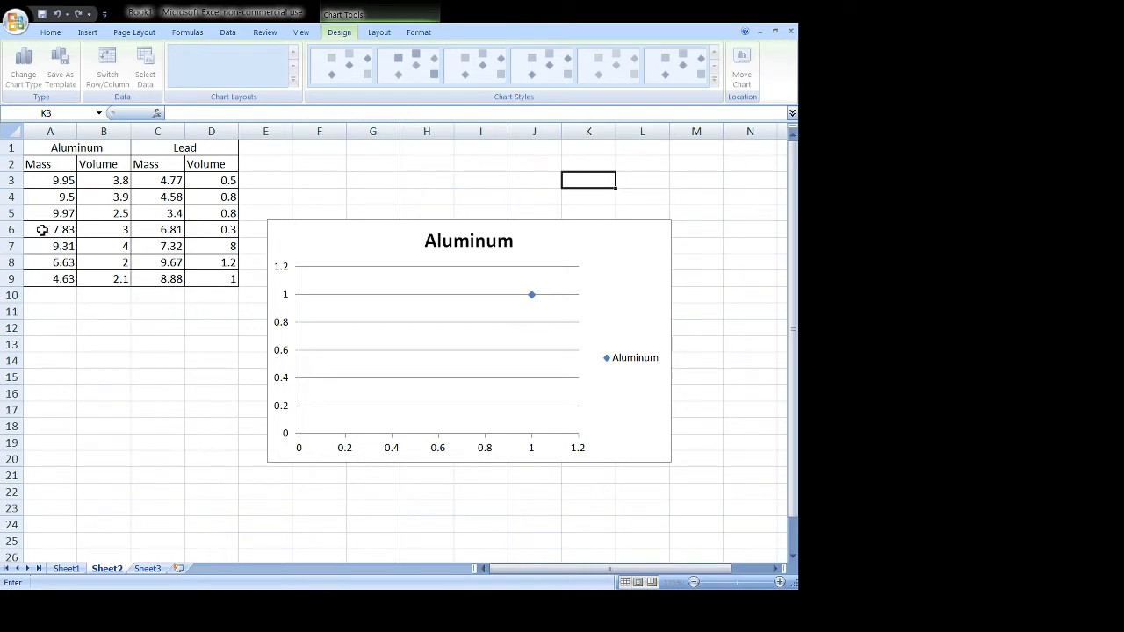
Step: Set the Aluminum series' X values to the volumes in B3:B9 and its Y values to the masses in A3:A9
left_click_drag(112, 180, 103, 280)
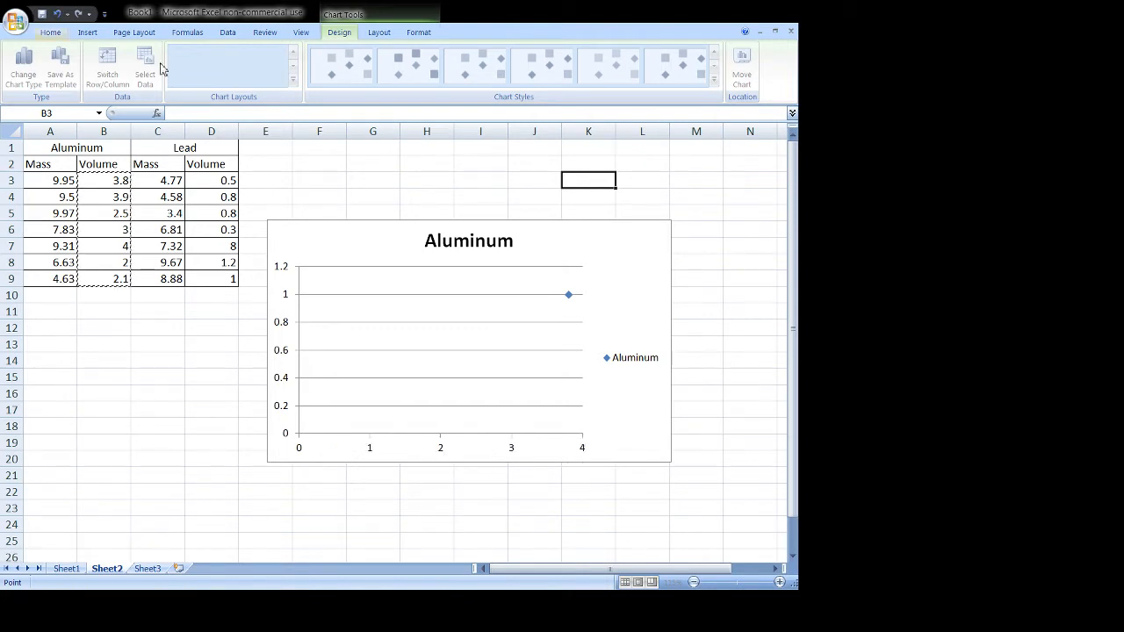
key("Tab")
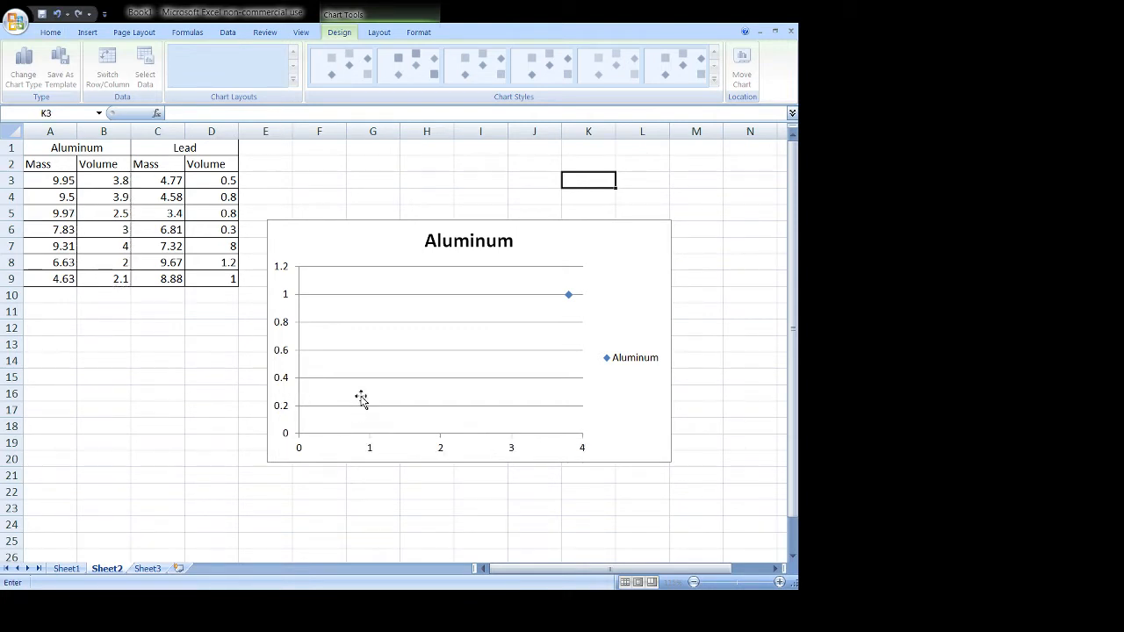
left_click_drag(61, 179, 47, 276)
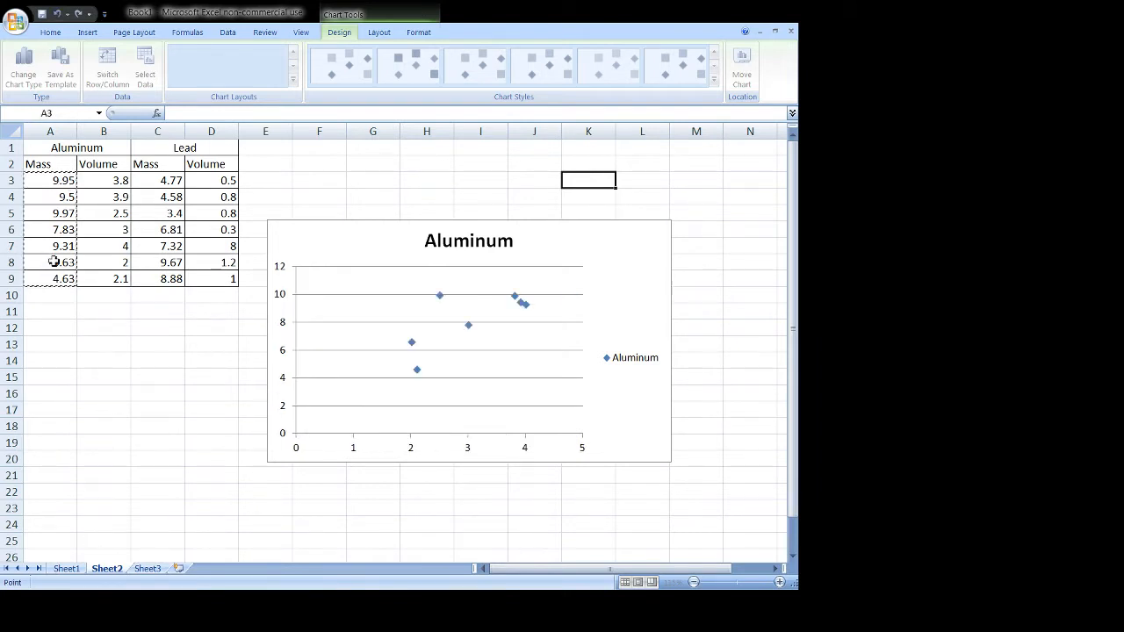
key("Return")
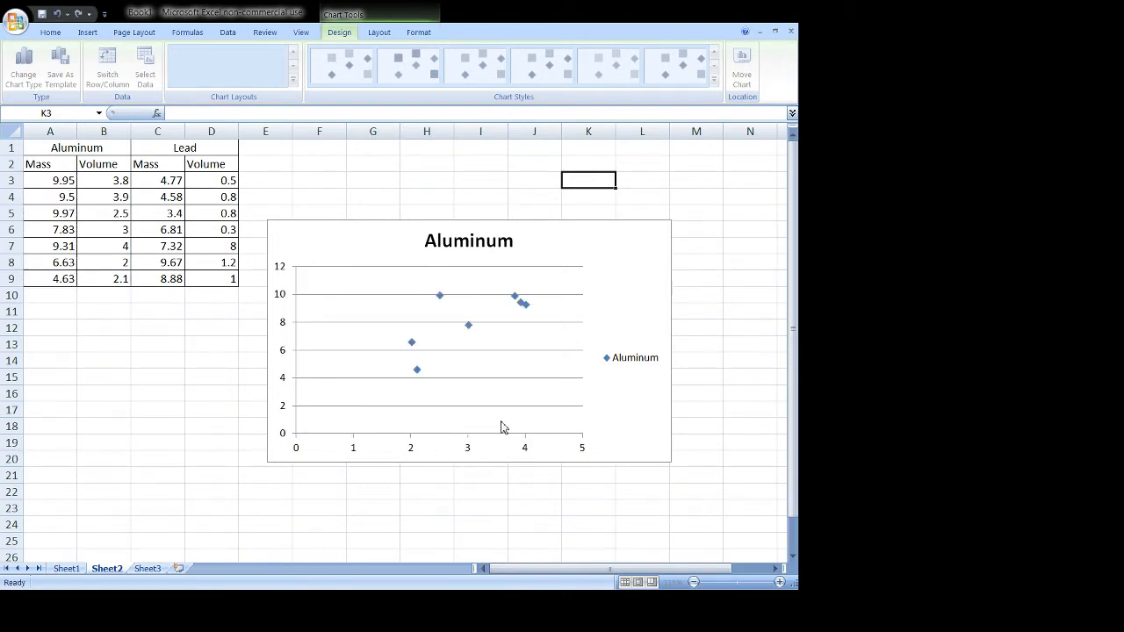
Step: Add a series named Lead with X values from D3:D9 and Y values from C3:C9, and accept the chart data
left_click(305, 278)
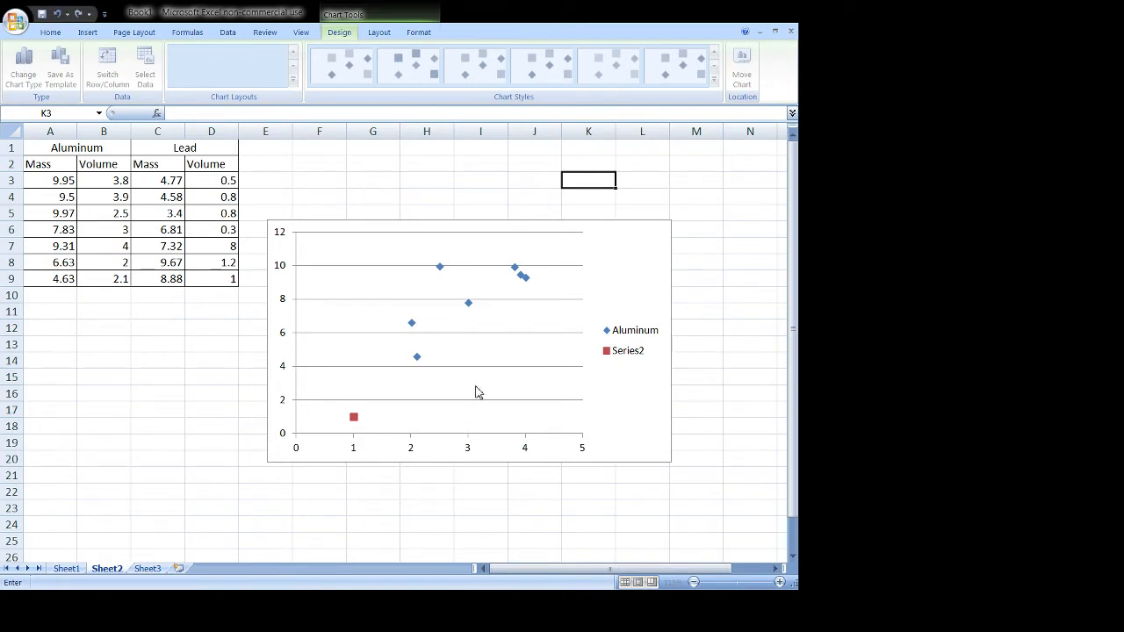
left_click(427, 373)
left_click_drag(226, 180, 235, 279)
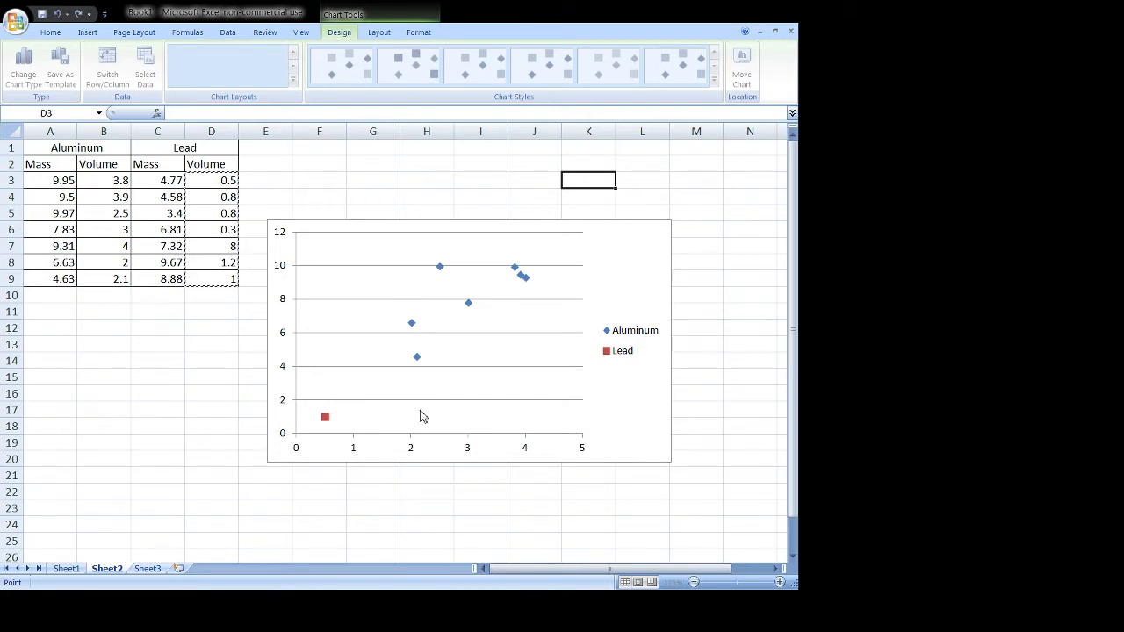
left_click(166, 182)
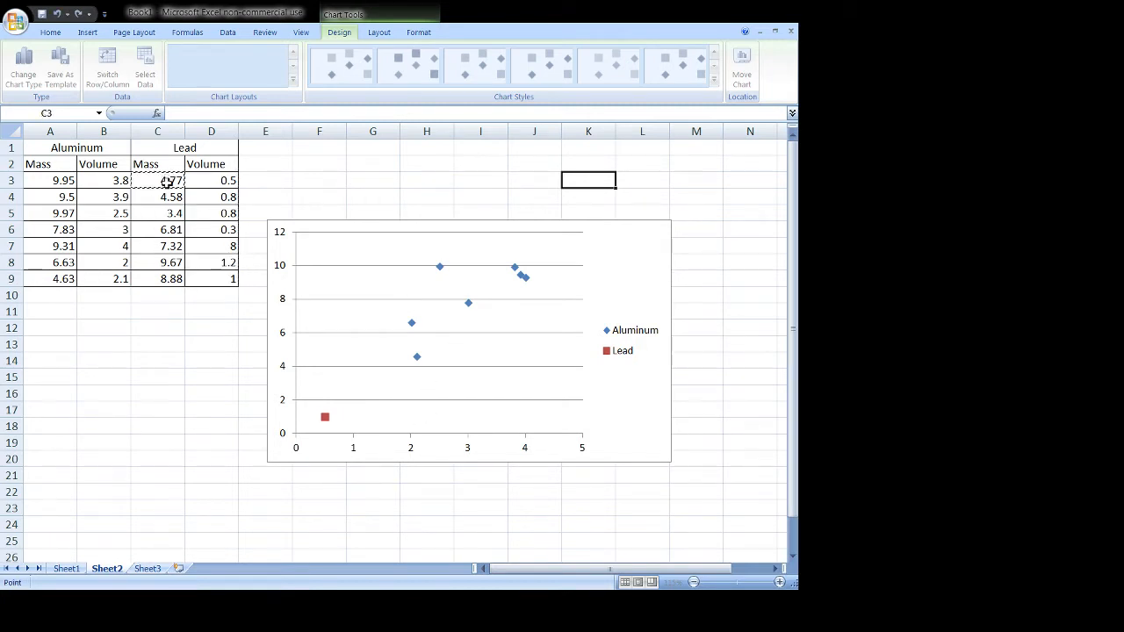
left_click_drag(167, 182, 171, 275)
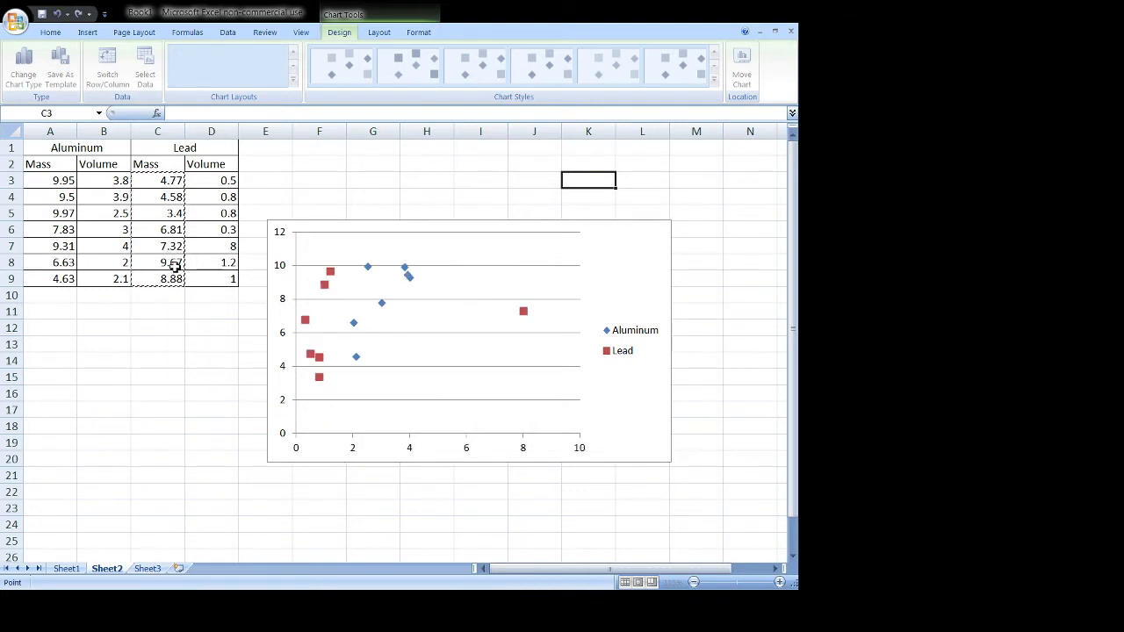
left_click(556, 426)
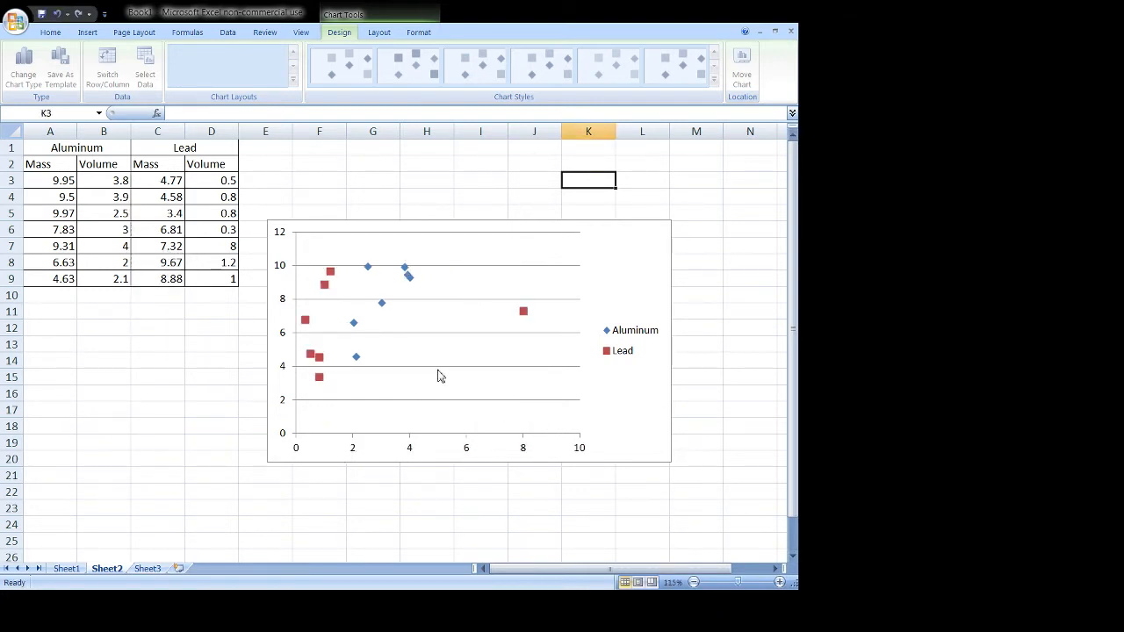
left_click(497, 381)
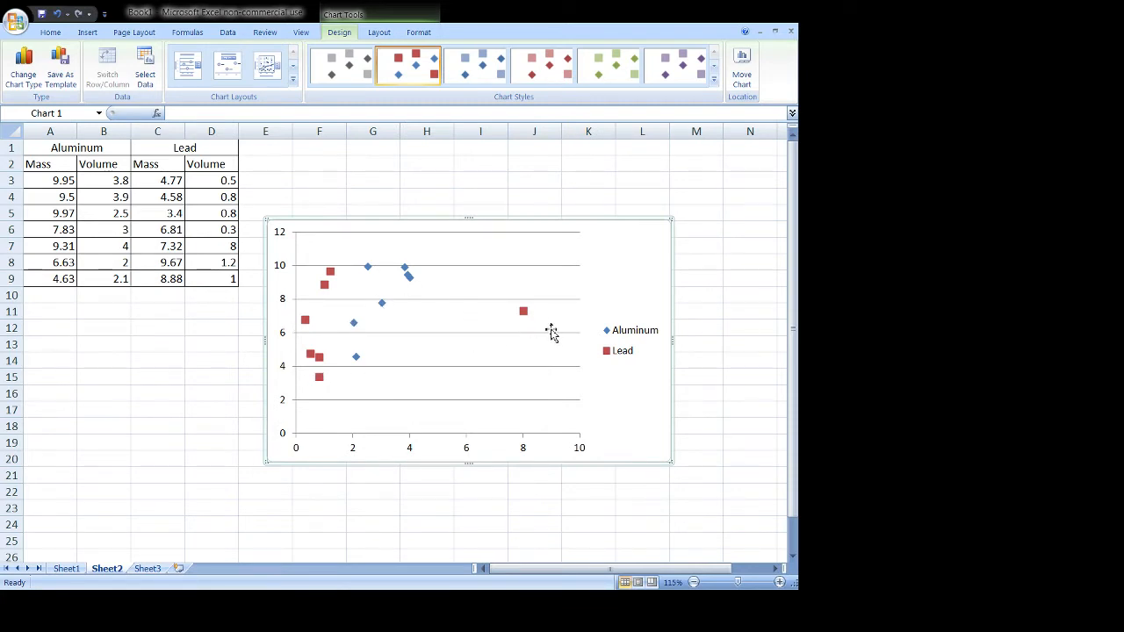
left_click(524, 312)
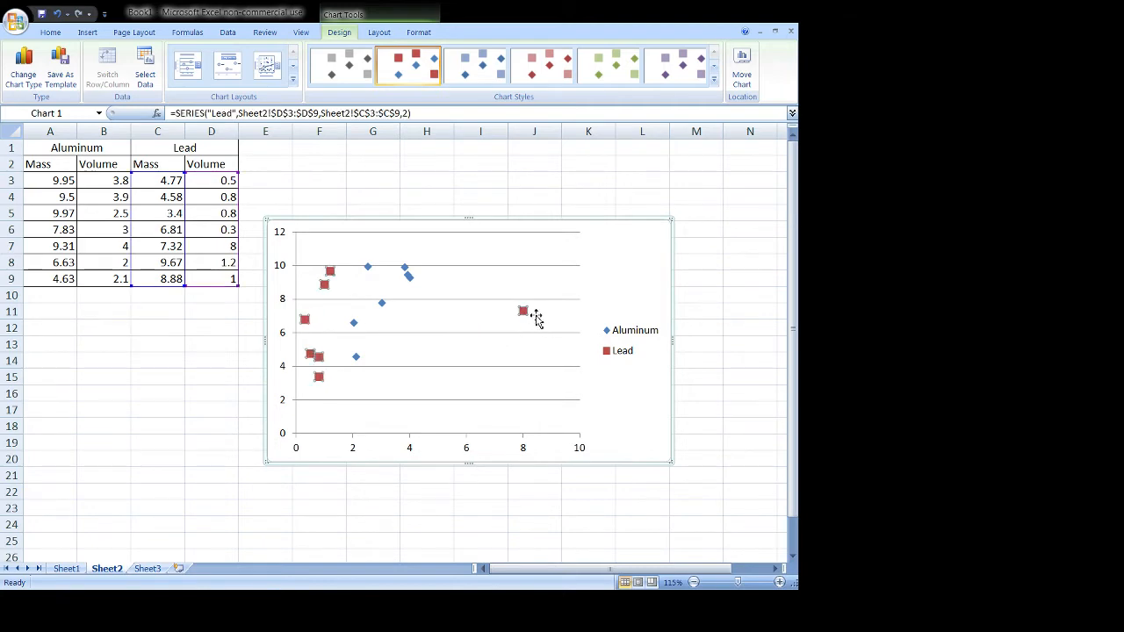
key("Delete")
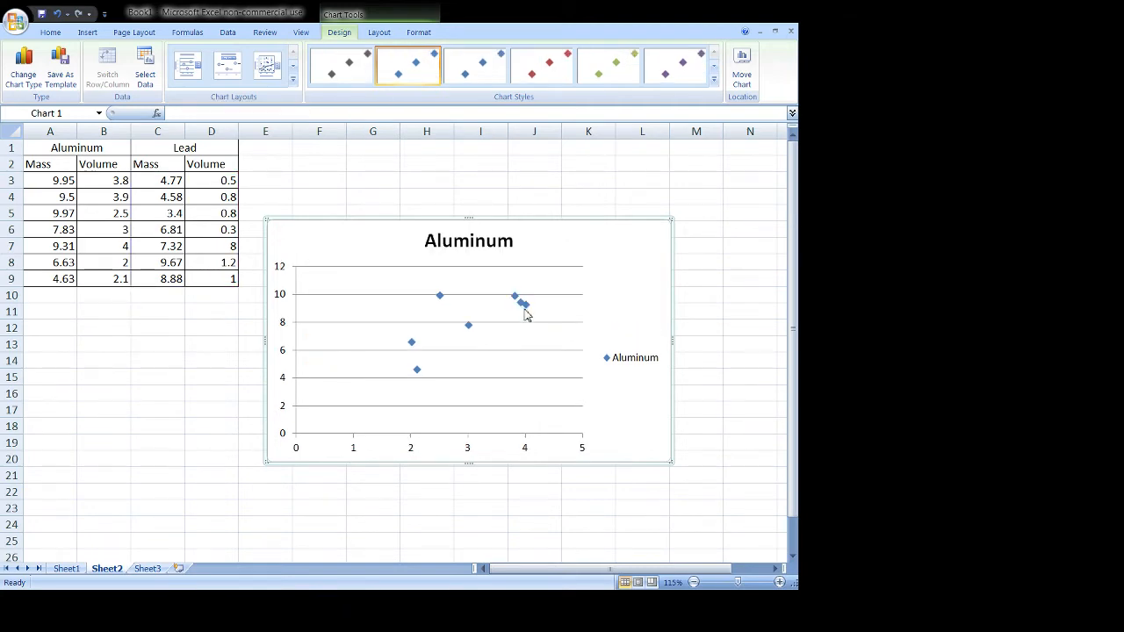
left_click(56, 14)
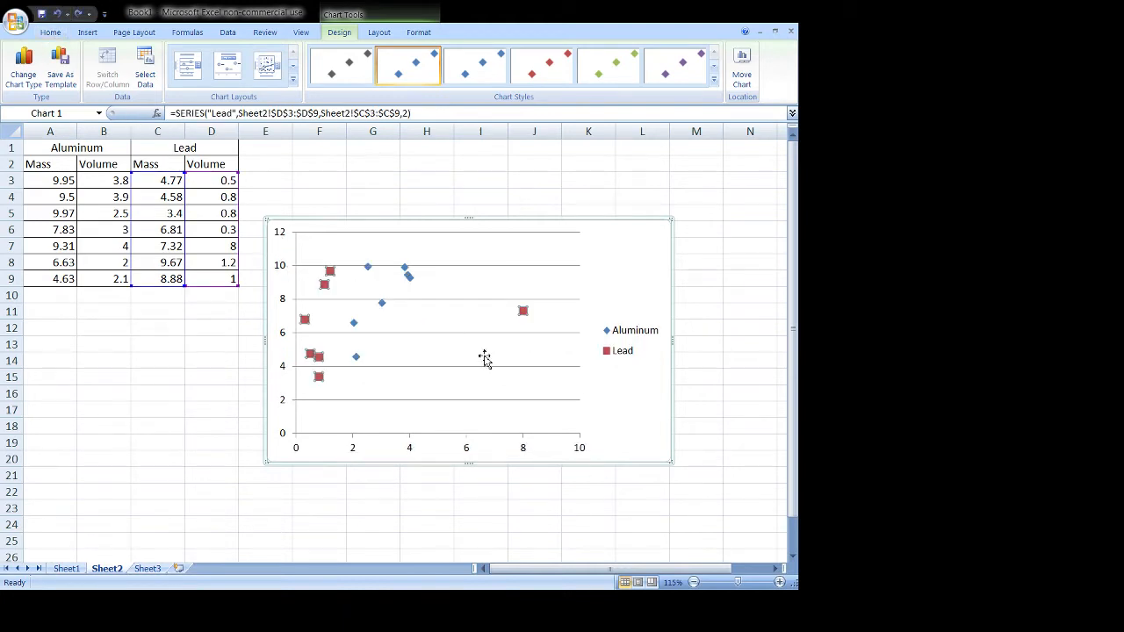
Step: Delete the outlying Lead mass and volume values in C7:D7
left_click(222, 247)
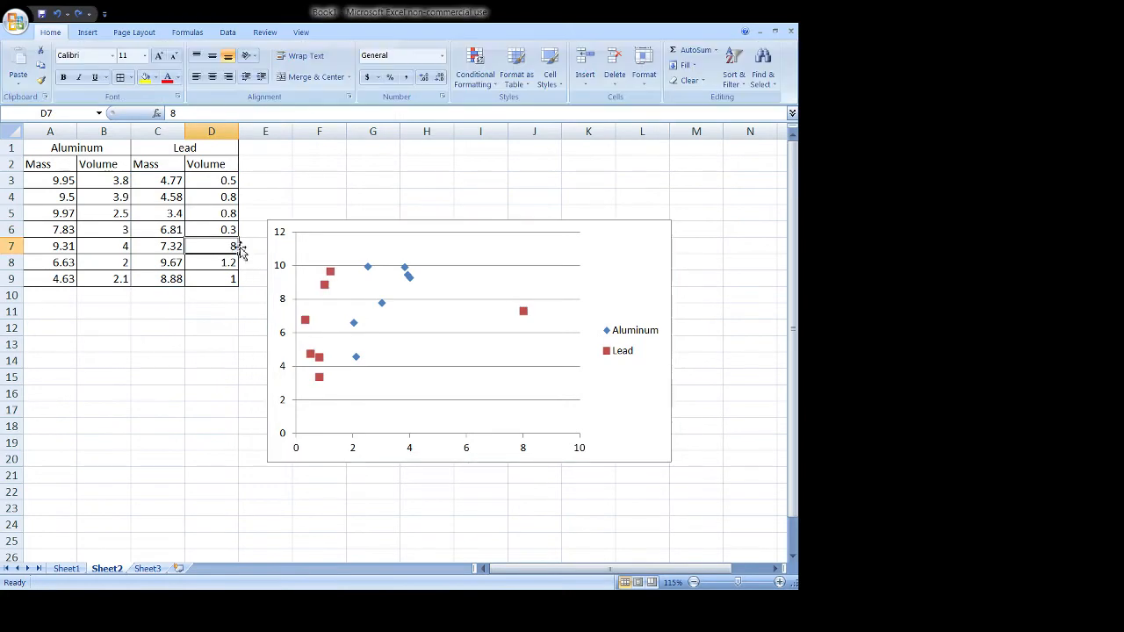
left_click_drag(220, 245, 165, 246)
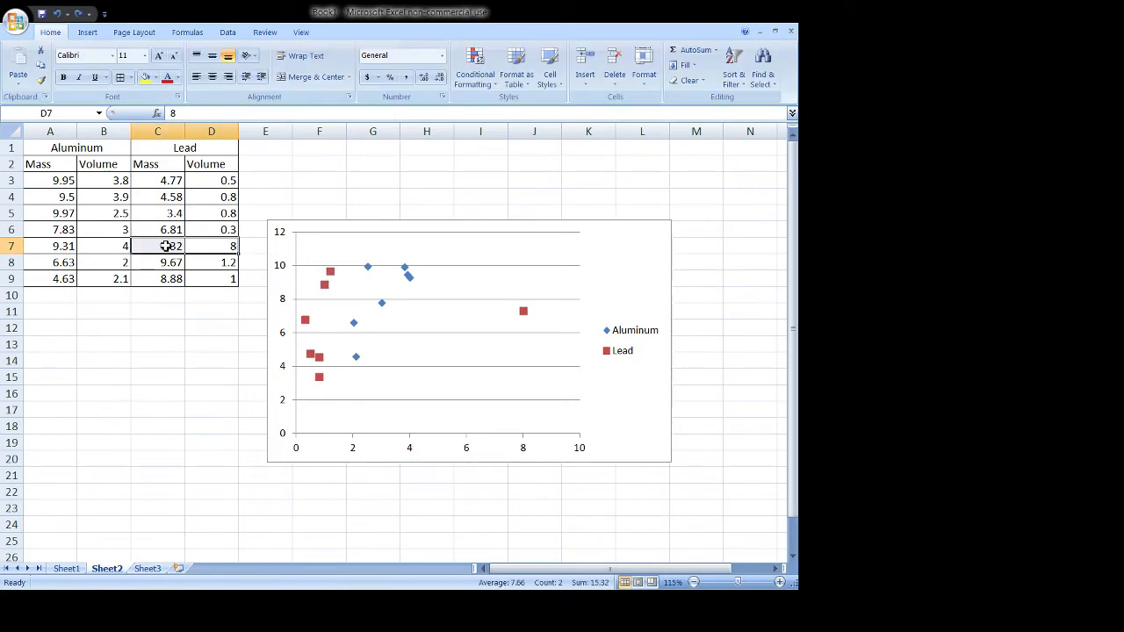
key("Delete")
left_click(229, 427)
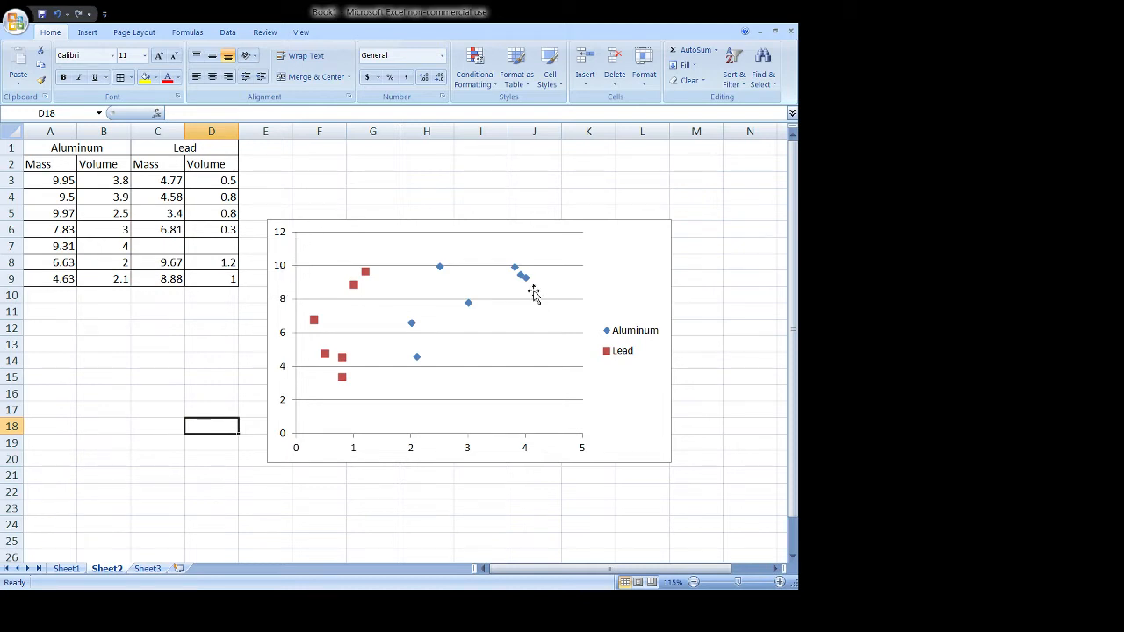
Step: Add a rotated vertical axis title to the scatter chart reading "Mass (g)"
left_click(586, 245)
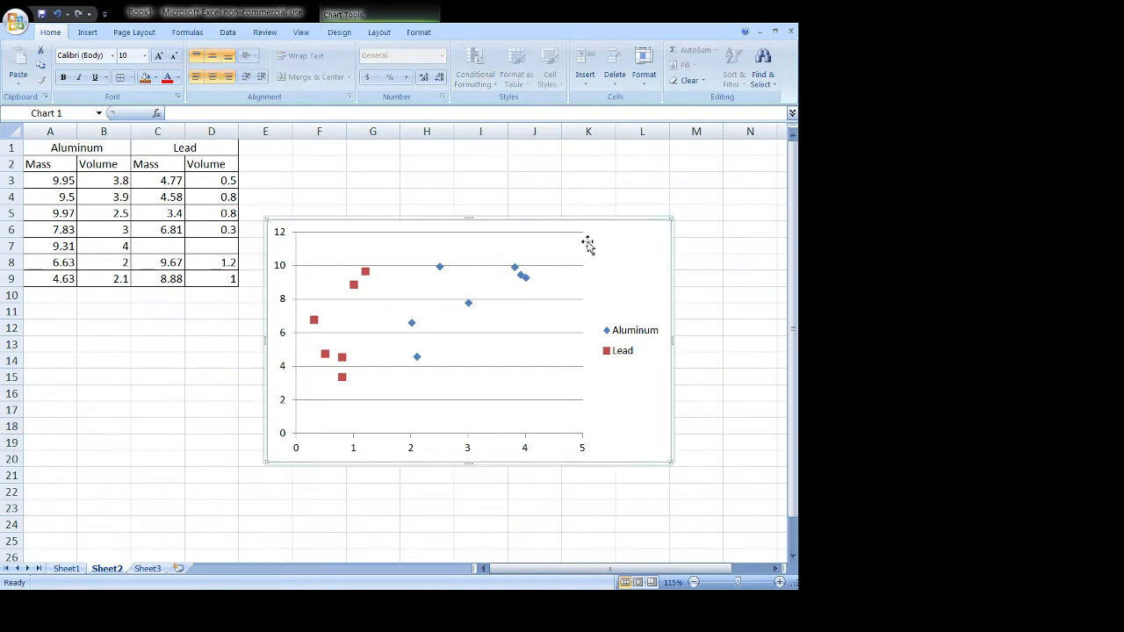
left_click(384, 35)
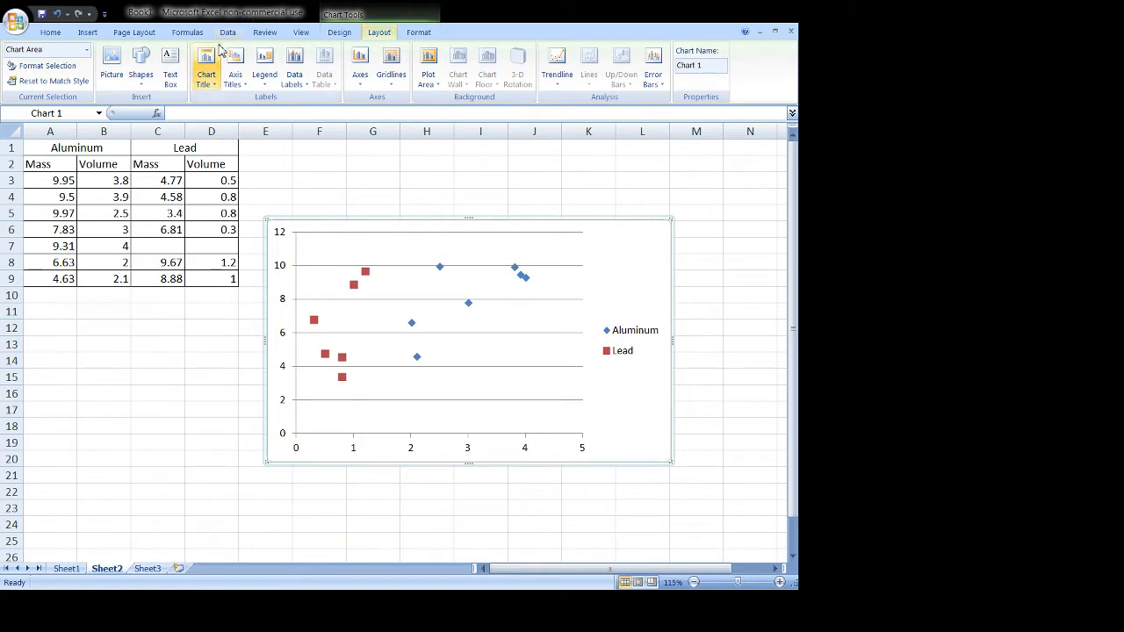
left_click(245, 90)
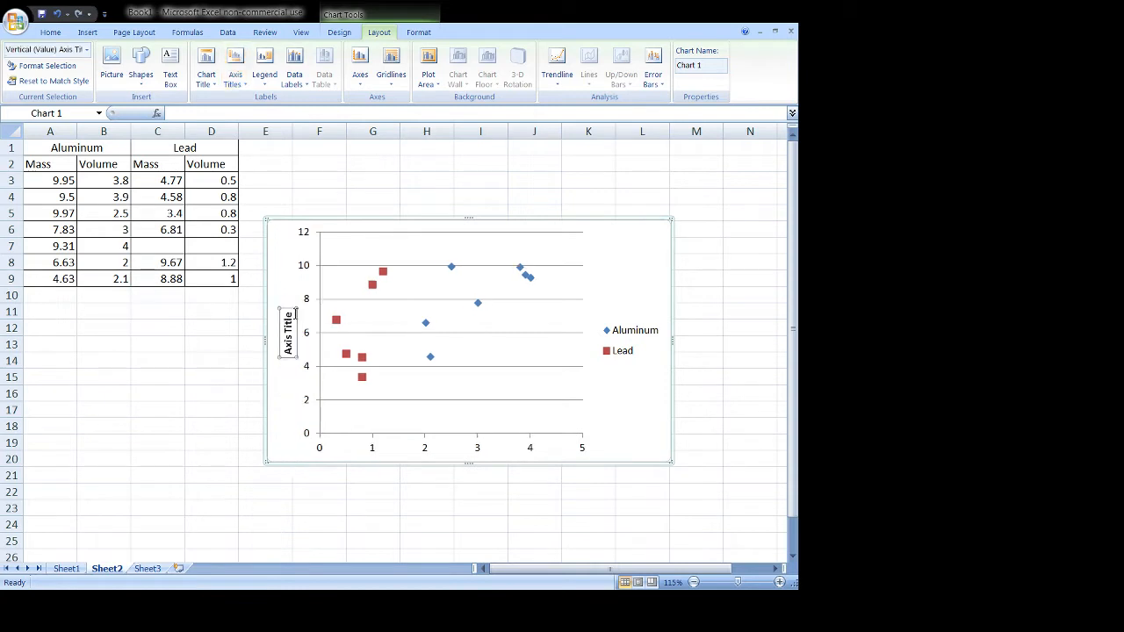
triple_click(288, 339)
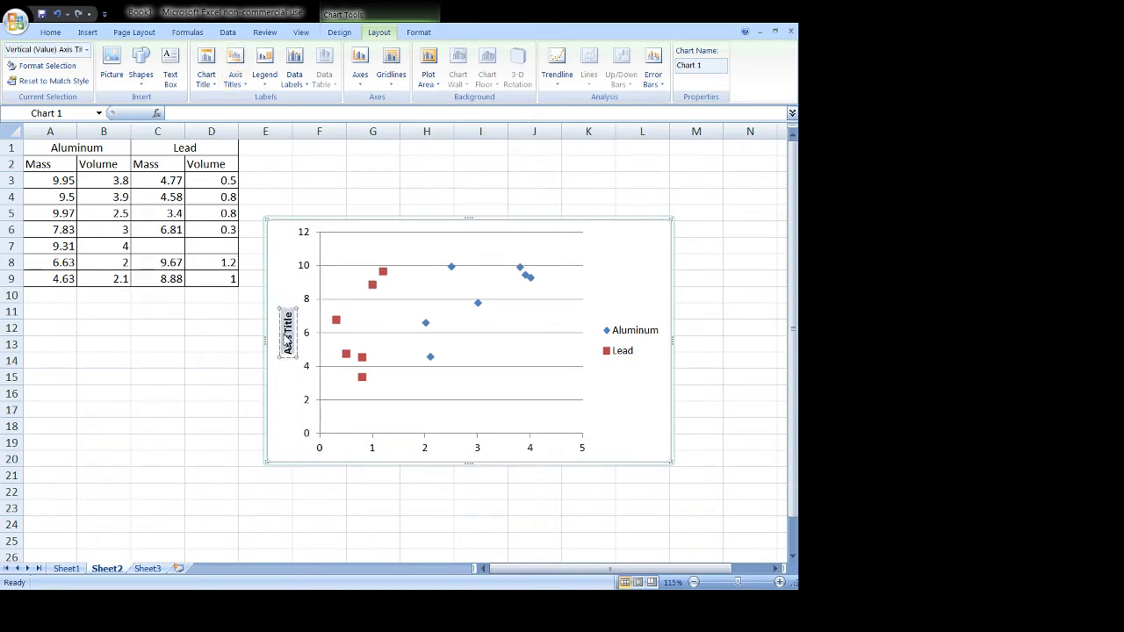
type("Mass (")
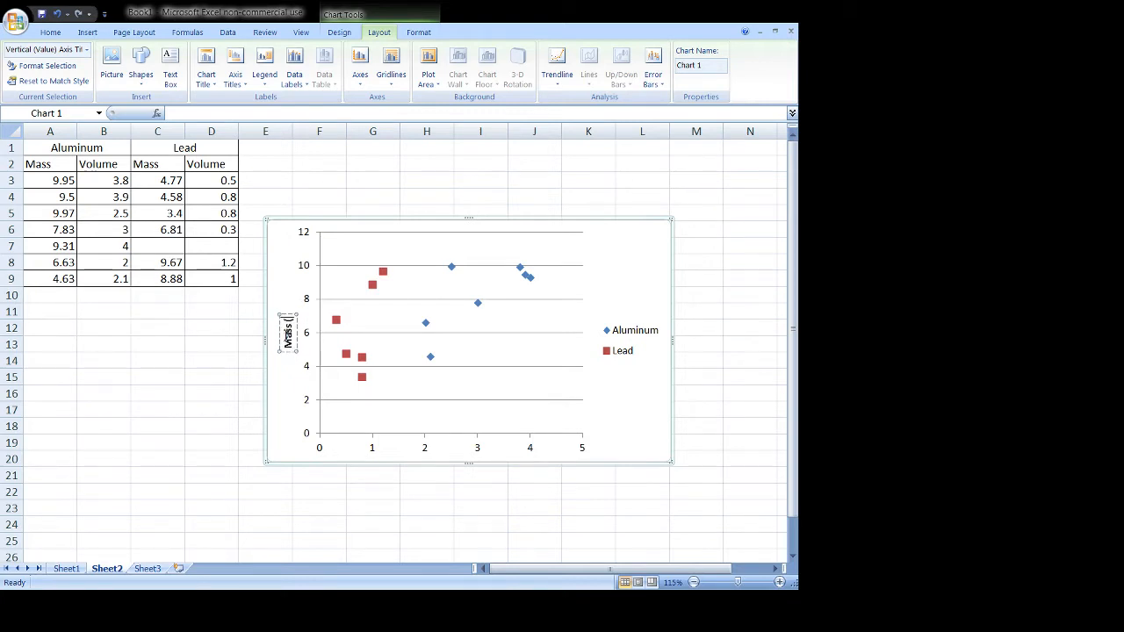
type("g)")
Step: Add units to the Aluminum headers so they read "Mass (g)" and "Volume (mL)", and widen column B to fit
left_click(52, 175)
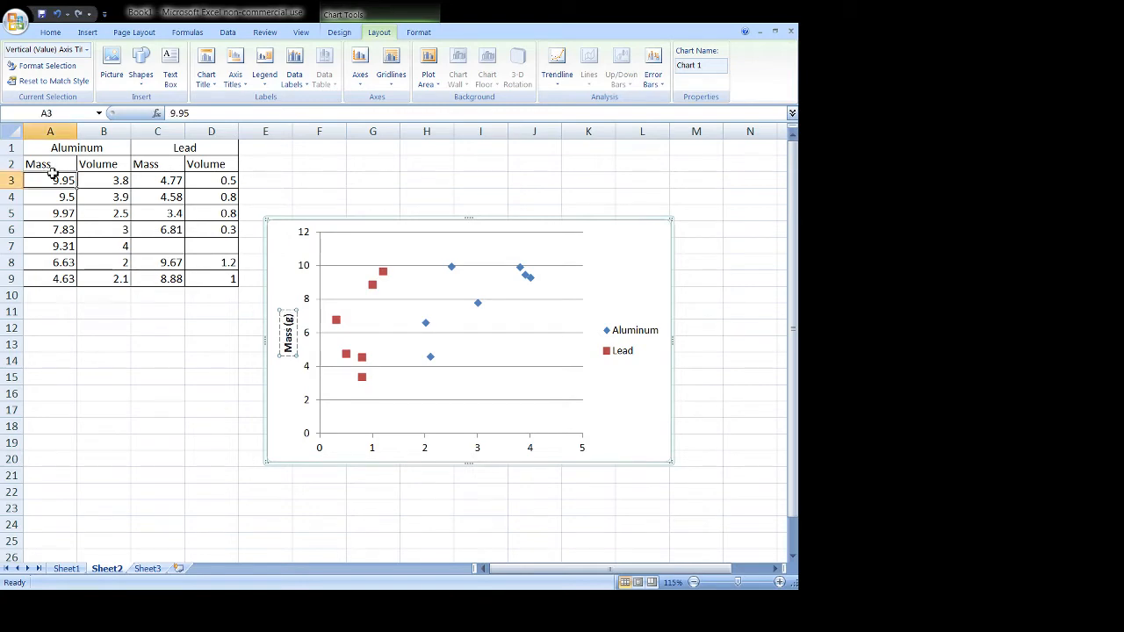
left_click(56, 161)
double_click(60, 162)
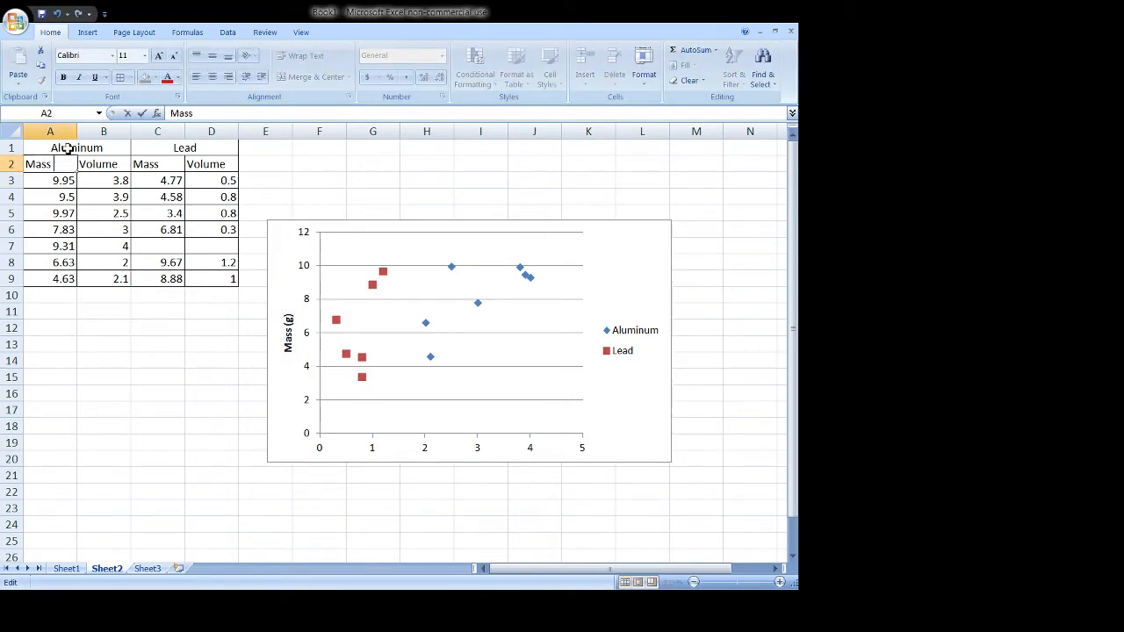
type("(g)")
key("Tab")
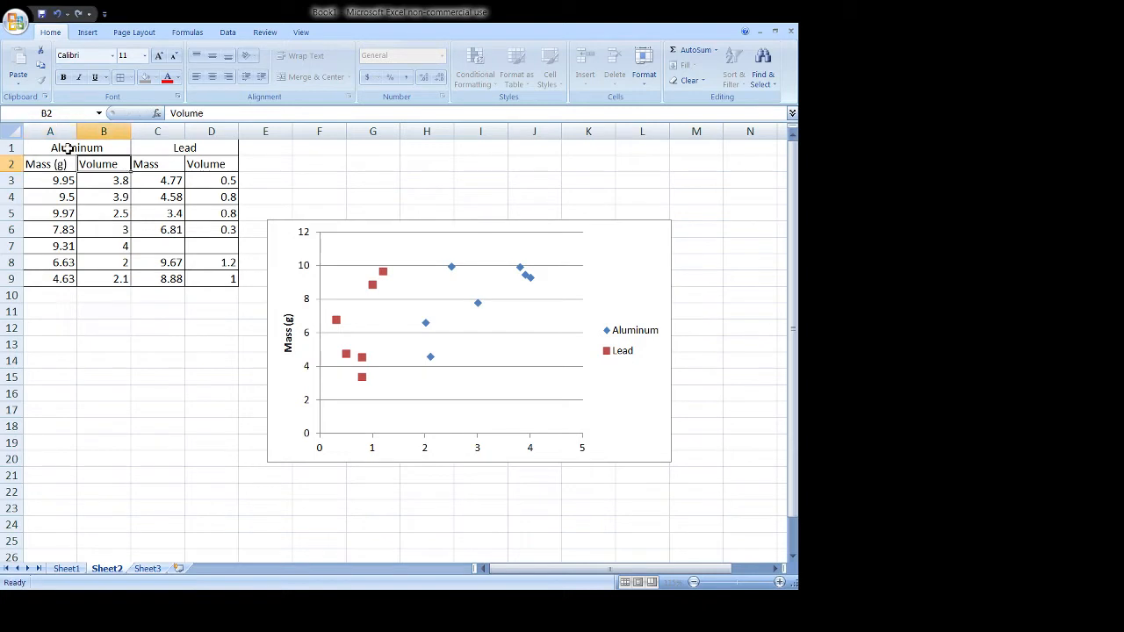
double_click(121, 162)
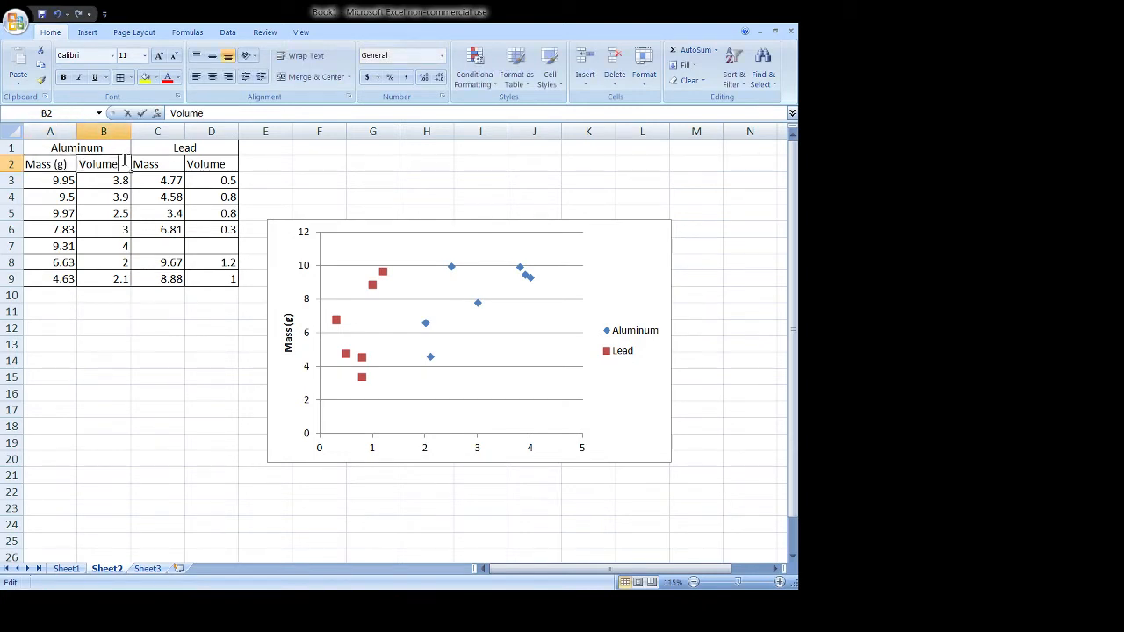
type("(m")
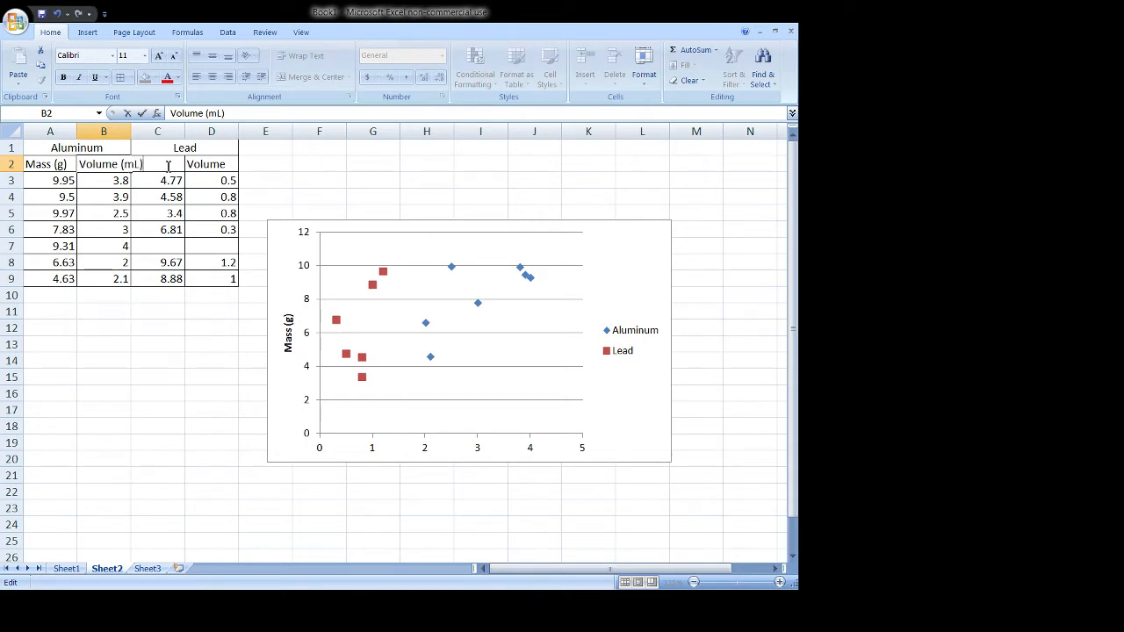
type("L)")
left_click(163, 232)
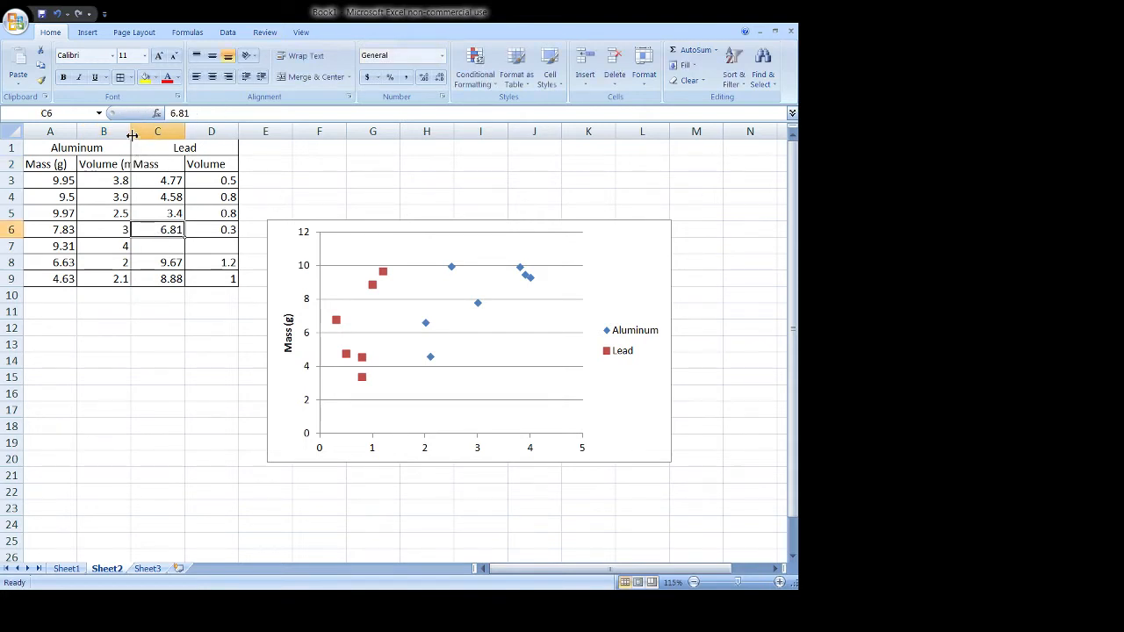
left_click_drag(131, 130, 146, 130)
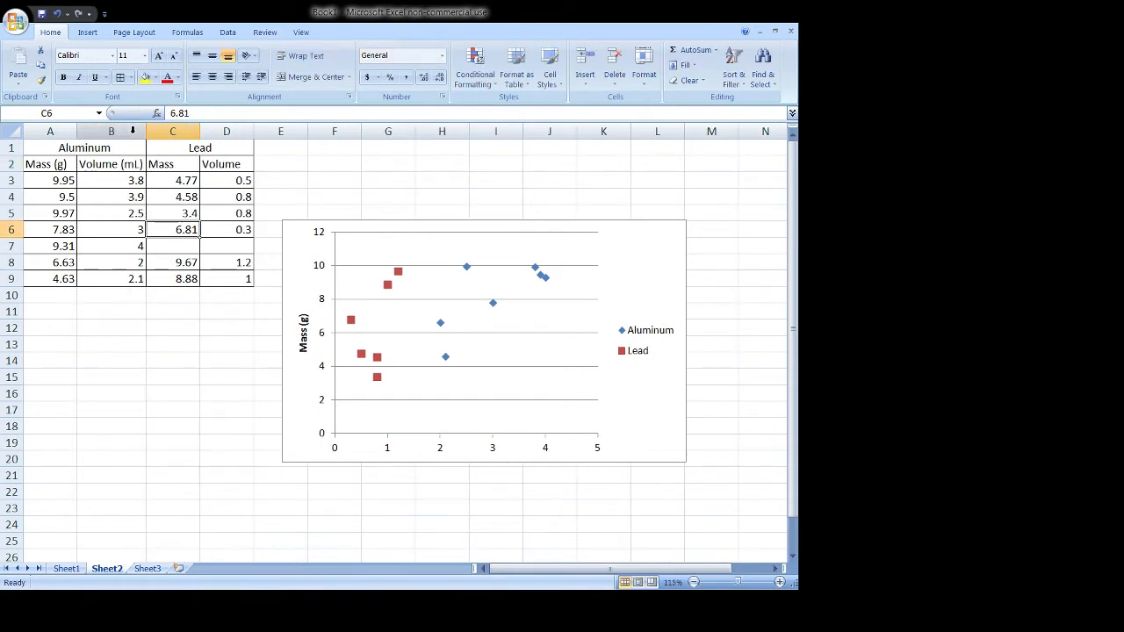
Step: Change the Lead headers to "Mass (g)" and "Volume (mL)", and fit column D's width to its contents
left_click(180, 163)
double_click(180, 164)
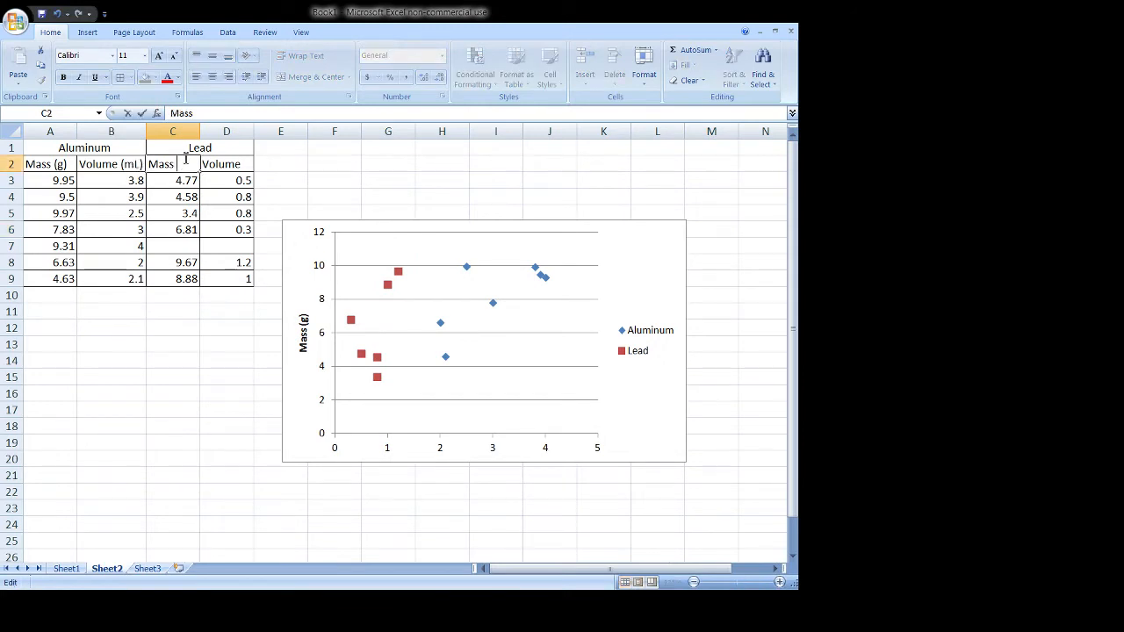
type("(g)")
key("Tab")
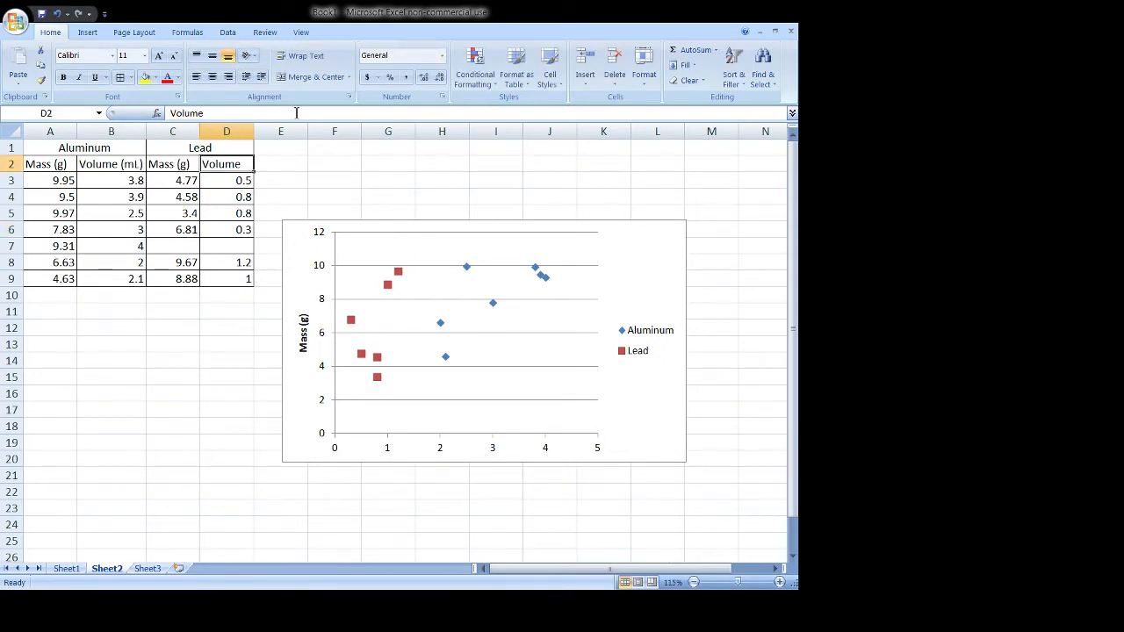
double_click(237, 165)
type("(m")
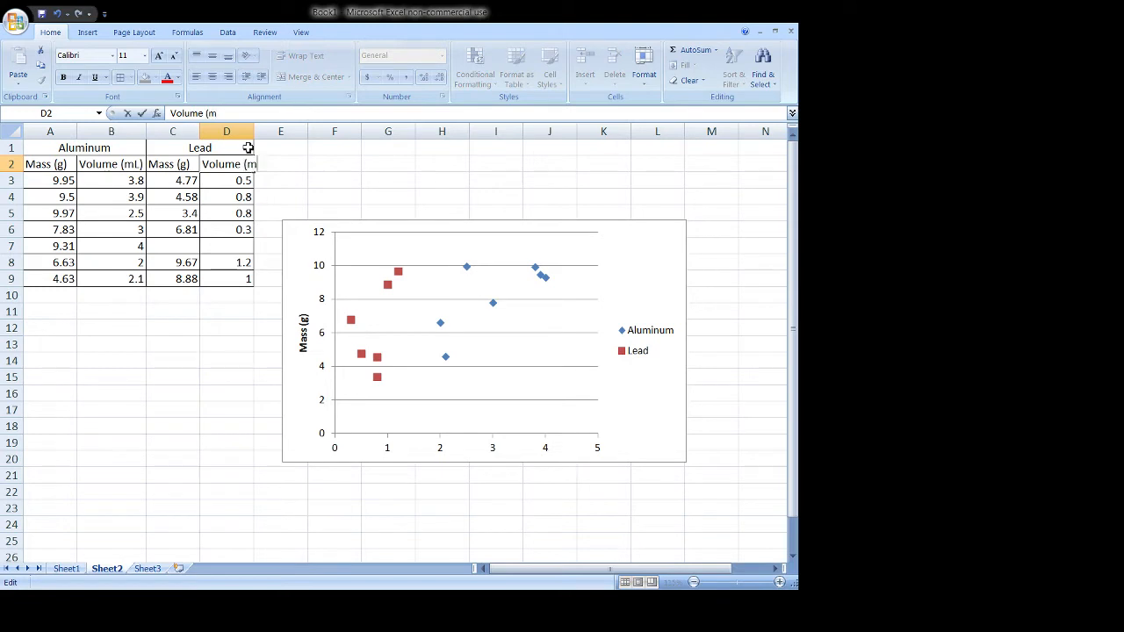
type("L)")
key("Return")
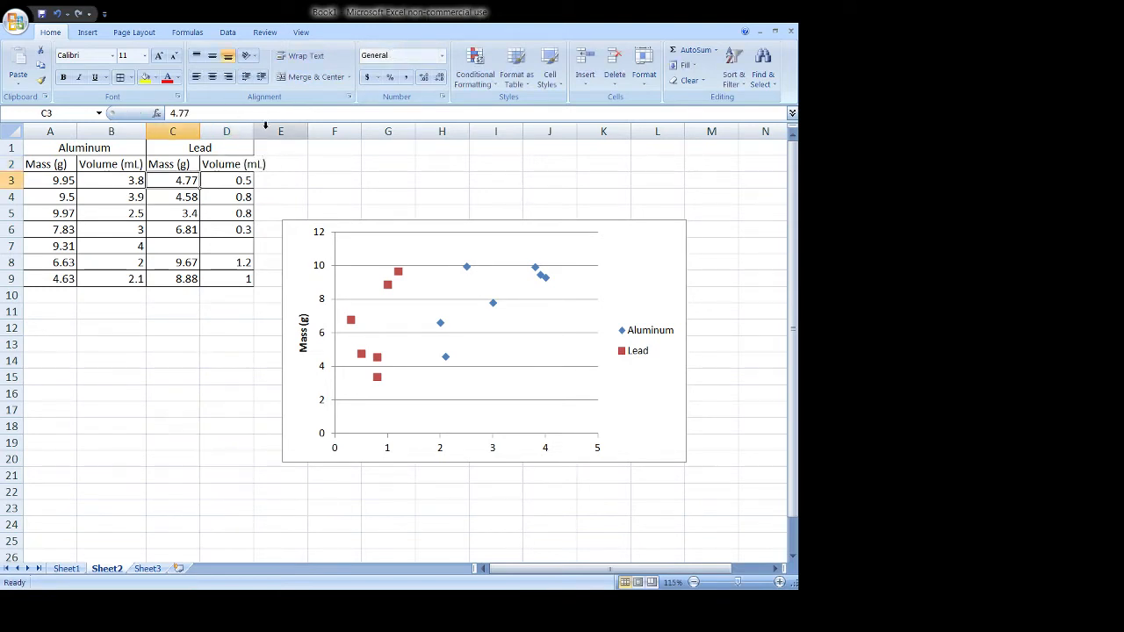
double_click(254, 131)
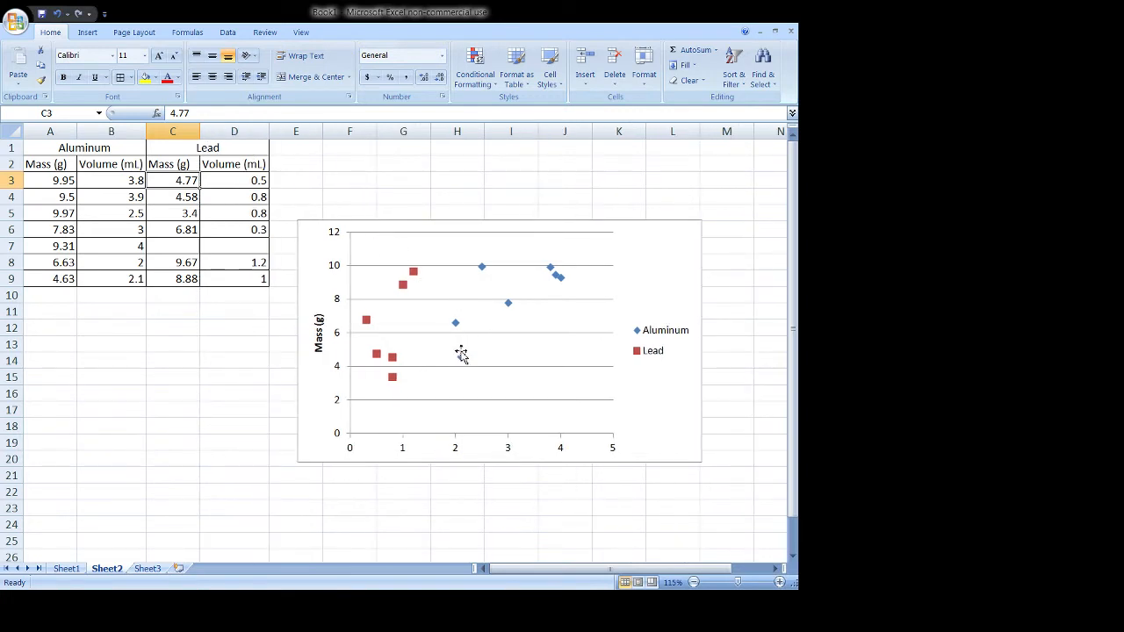
Step: Add a horizontal axis title below the chart's axis reading "Volume (mL)"
left_click(452, 442)
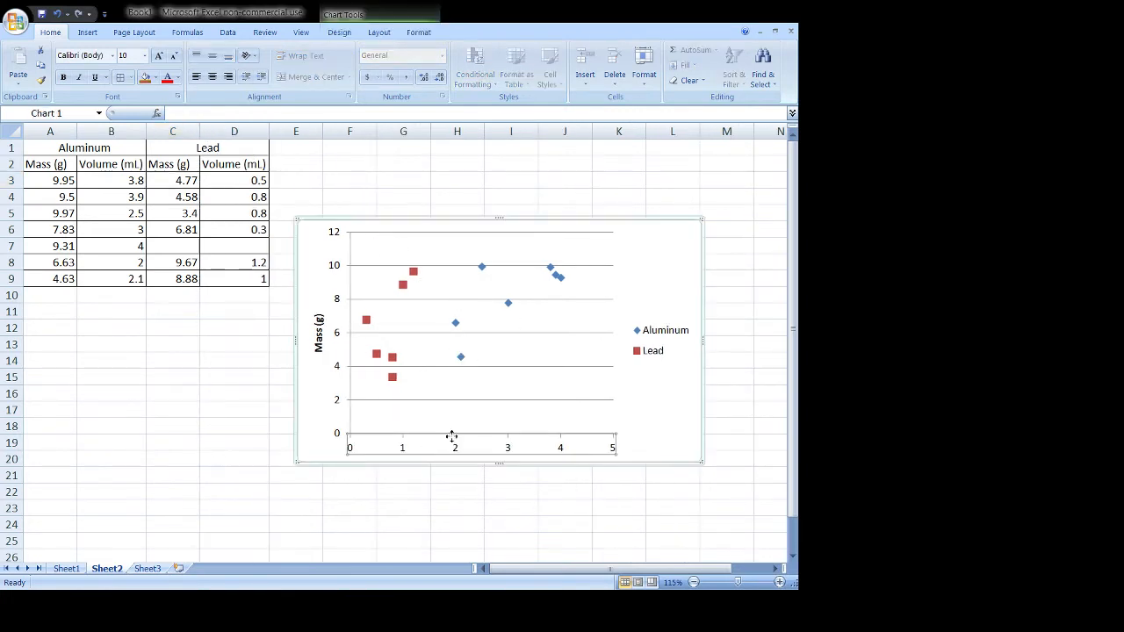
left_click(718, 429)
left_click(648, 386)
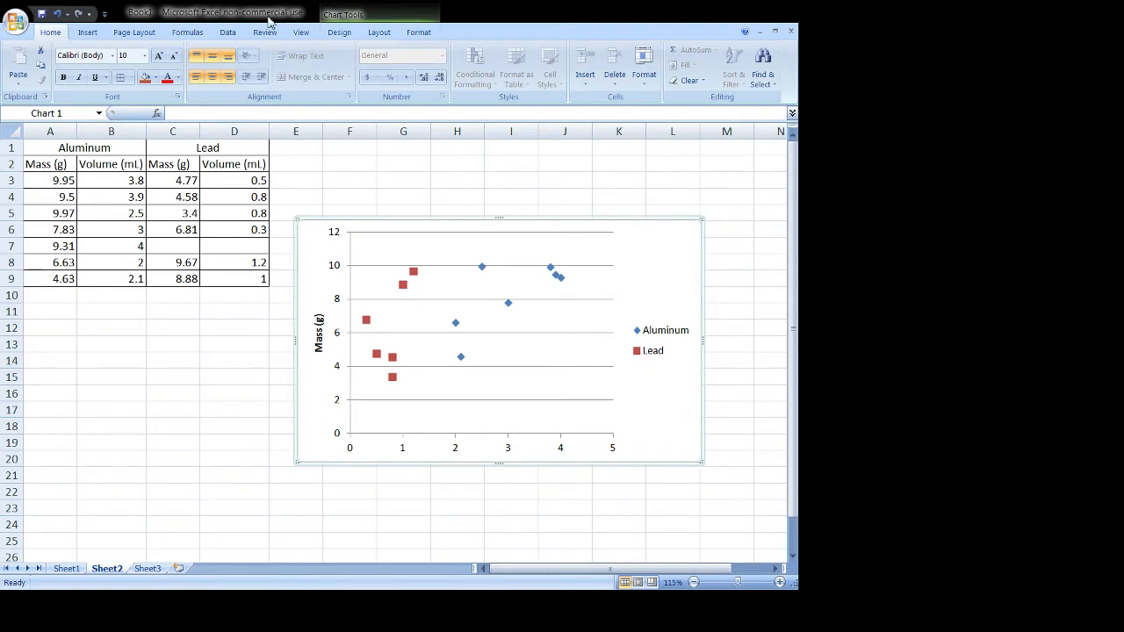
left_click(381, 35)
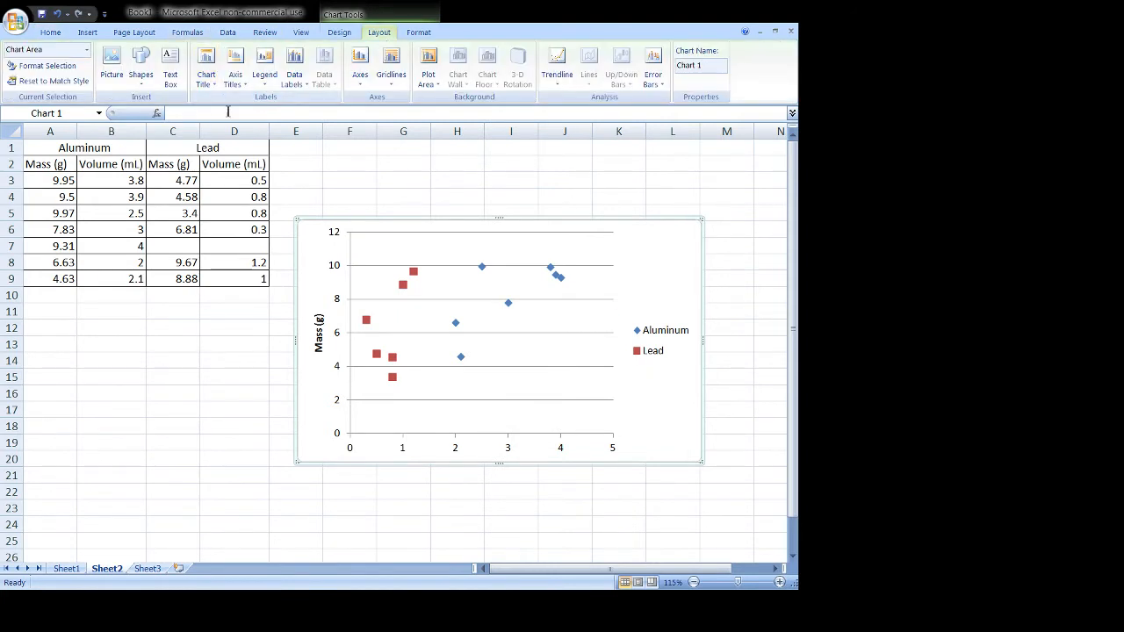
left_click(236, 79)
mouse_move(294, 102)
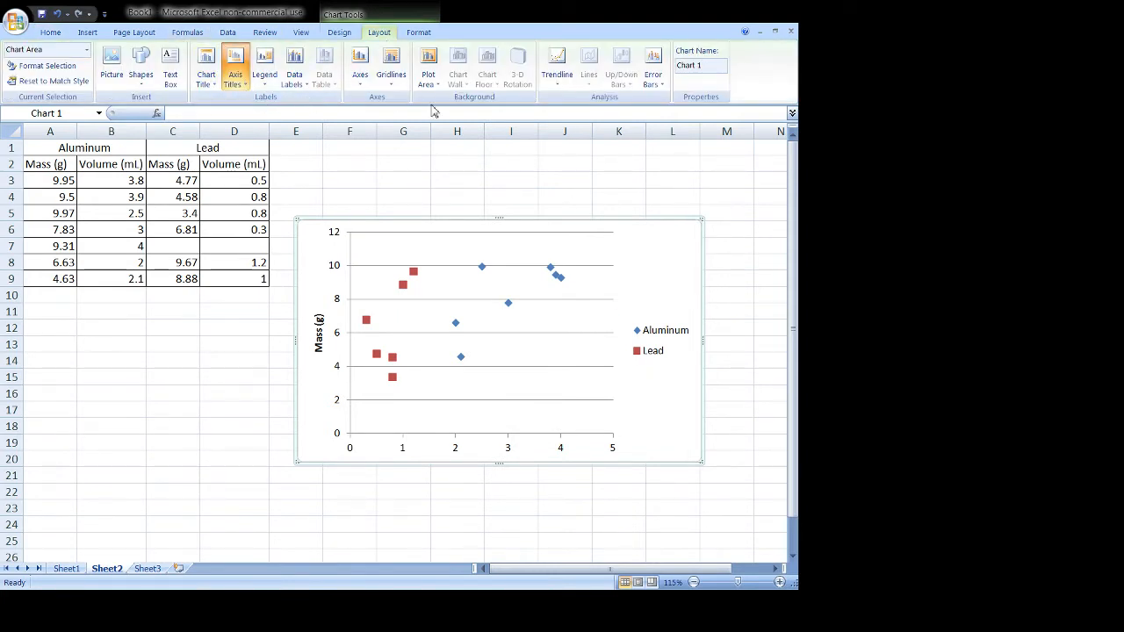
left_click(414, 143)
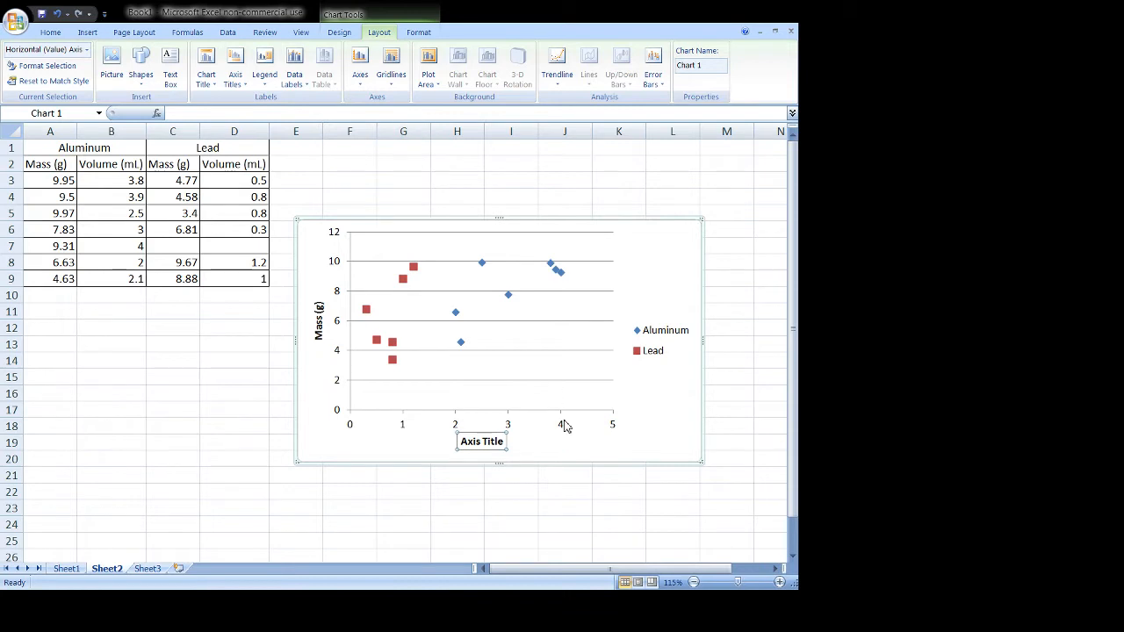
left_click(473, 442)
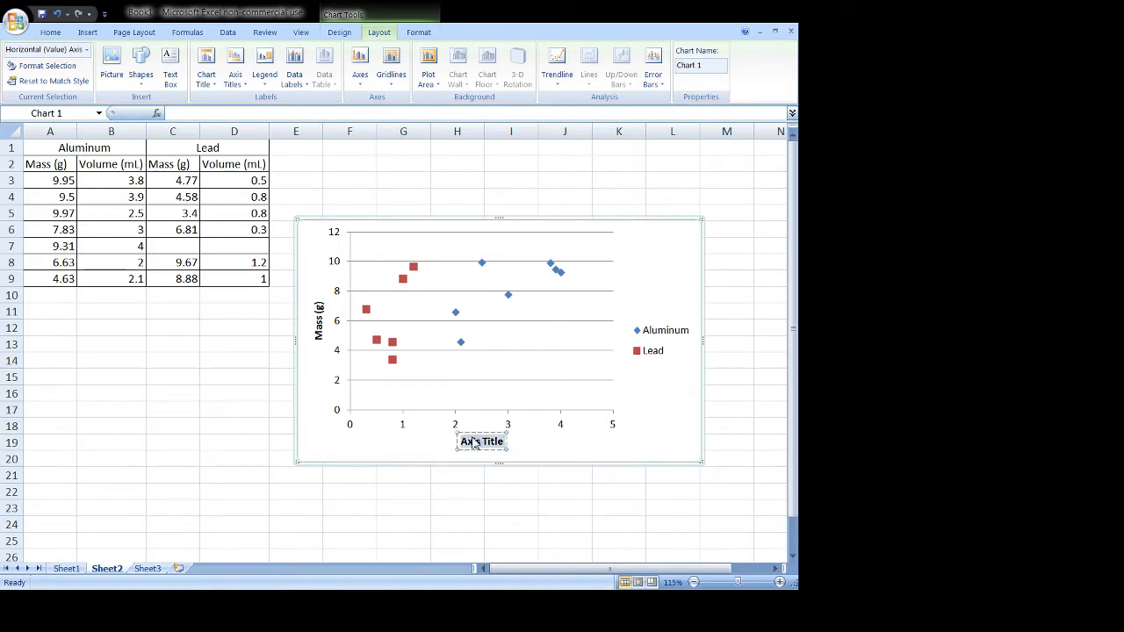
triple_click(477, 441)
type("Volume")
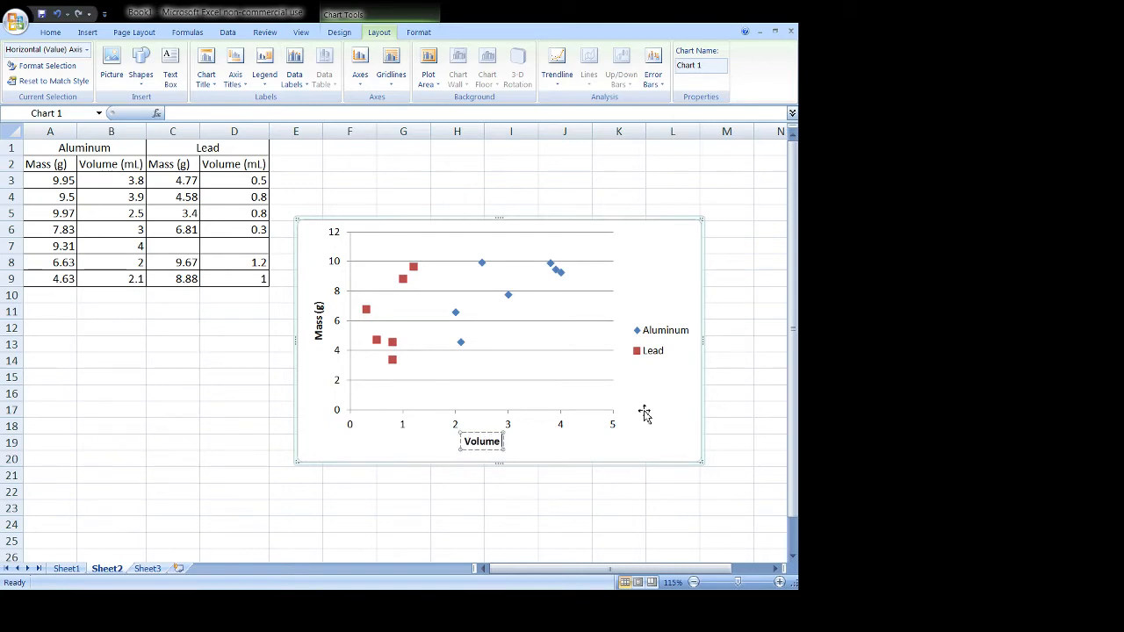
type(" (mL)")
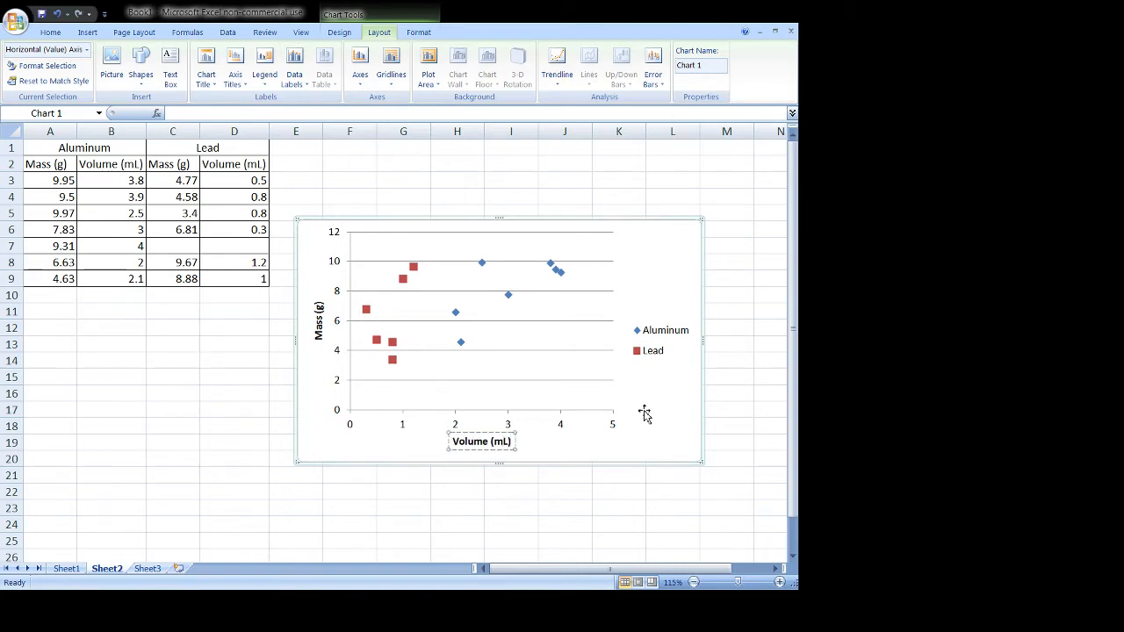
left_click(737, 364)
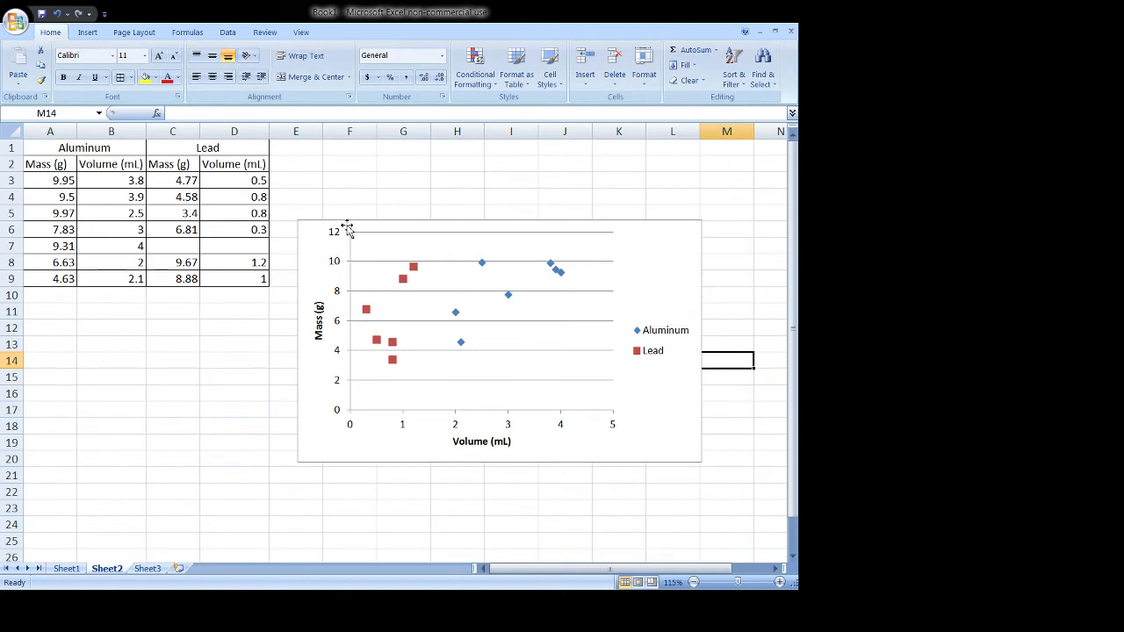
Step: Add a chart title above the plot area reading "Mass vs. Volume"
left_click(662, 279)
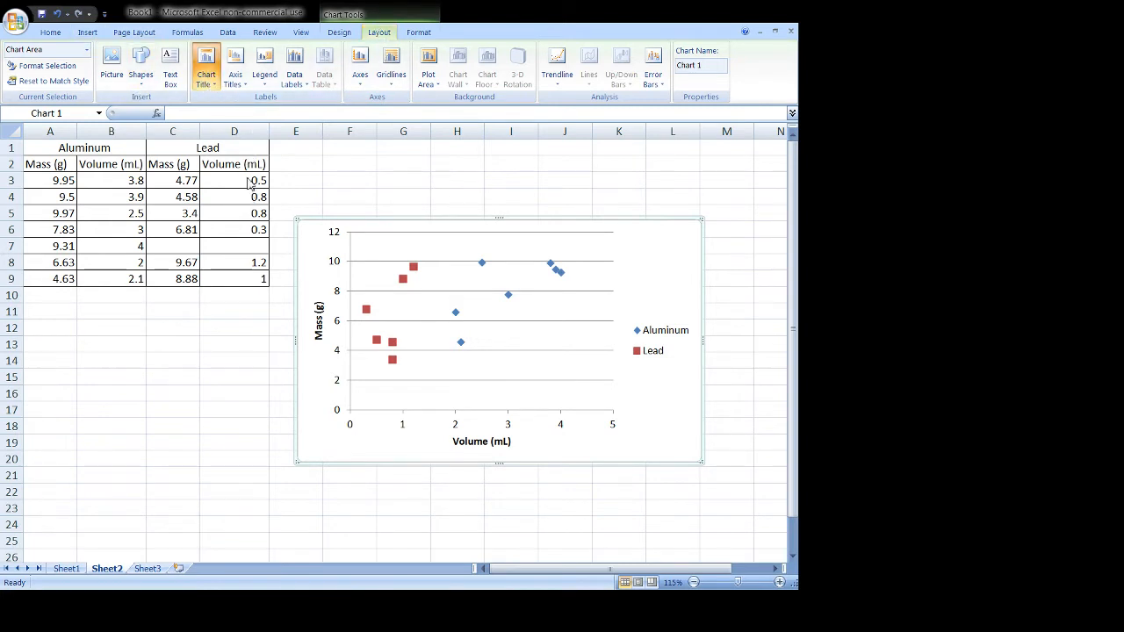
left_click(250, 181)
double_click(497, 240)
left_click_drag(497, 240, 670, 296)
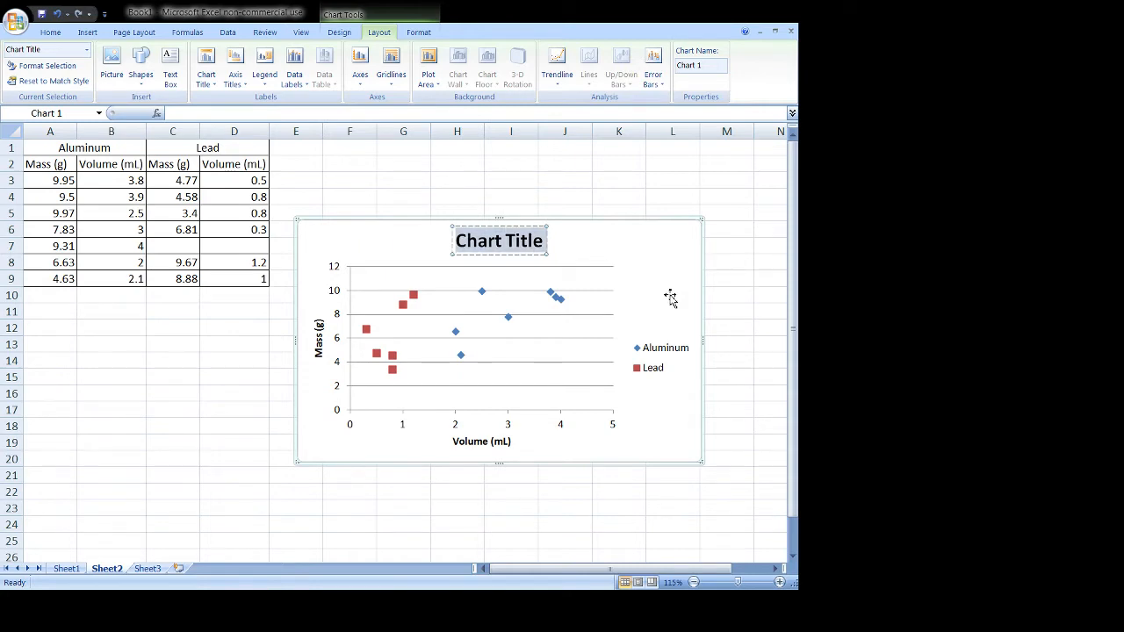
type("Mass v")
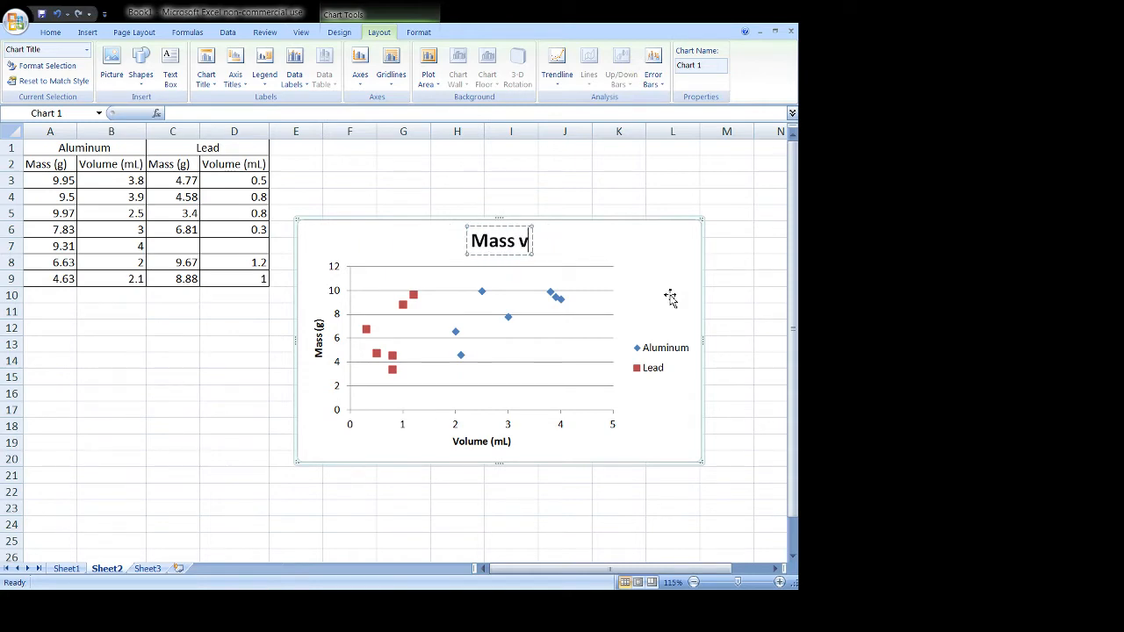
type("s.")
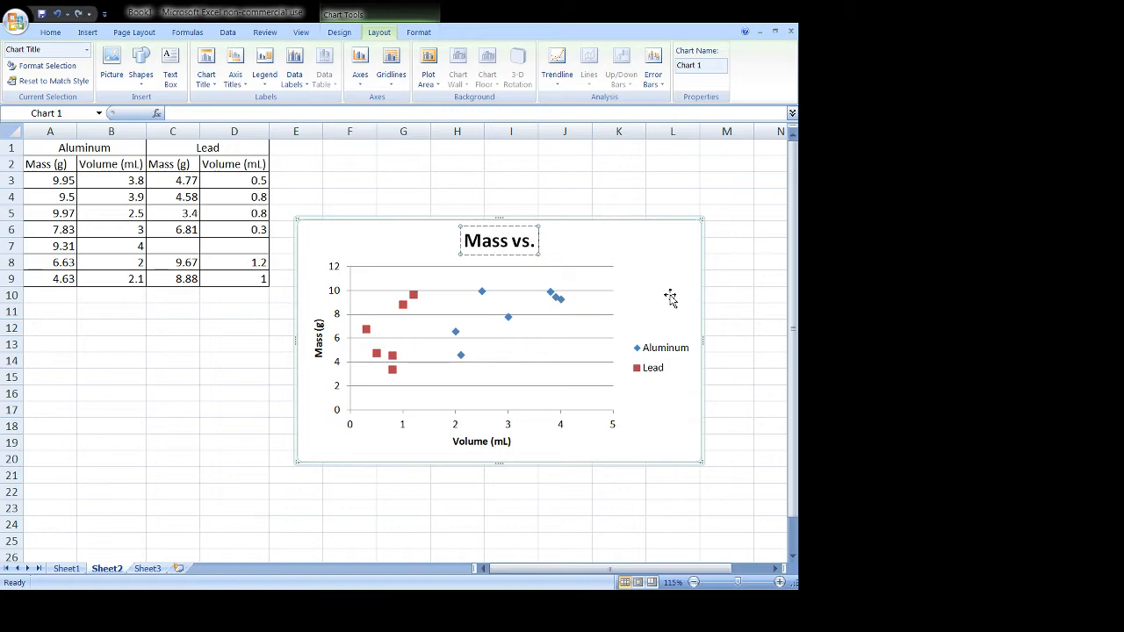
type(" Volume")
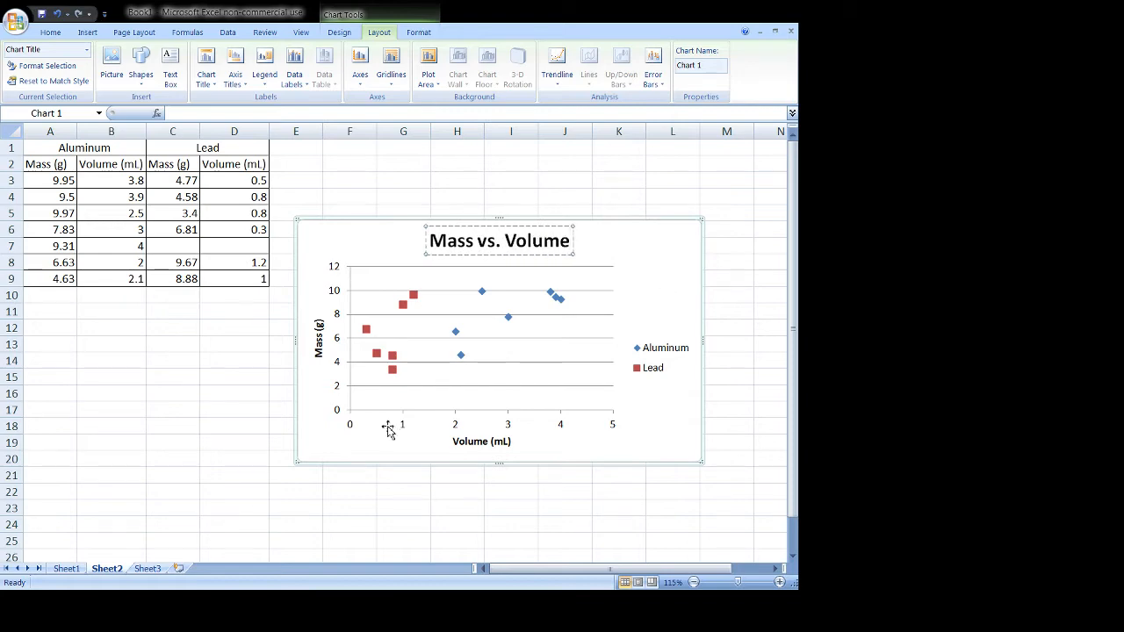
left_click(763, 295)
Step: Enlarge the scatter chart and move it up beside the data table, with its upper edge near row 3
left_click(641, 414)
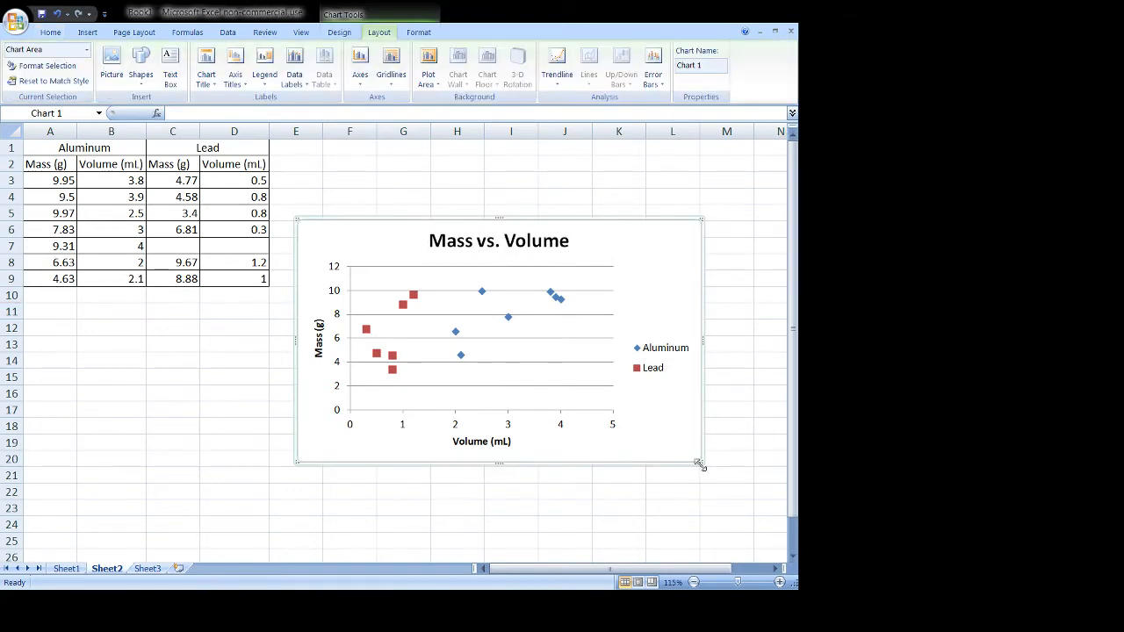
left_click_drag(700, 465, 735, 533)
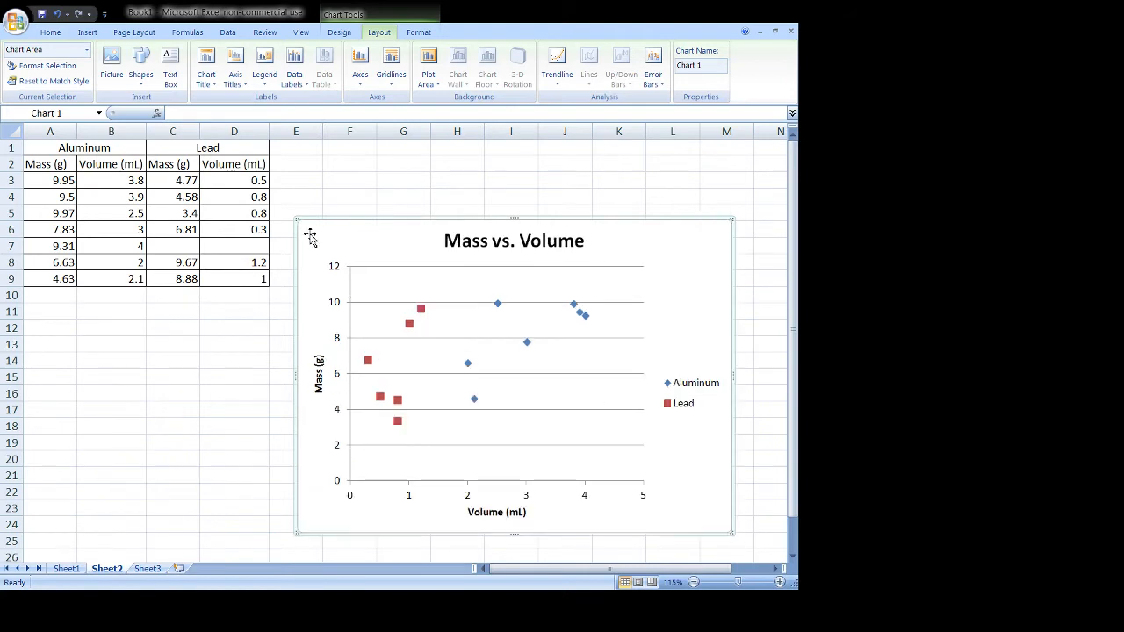
left_click_drag(296, 217, 284, 199)
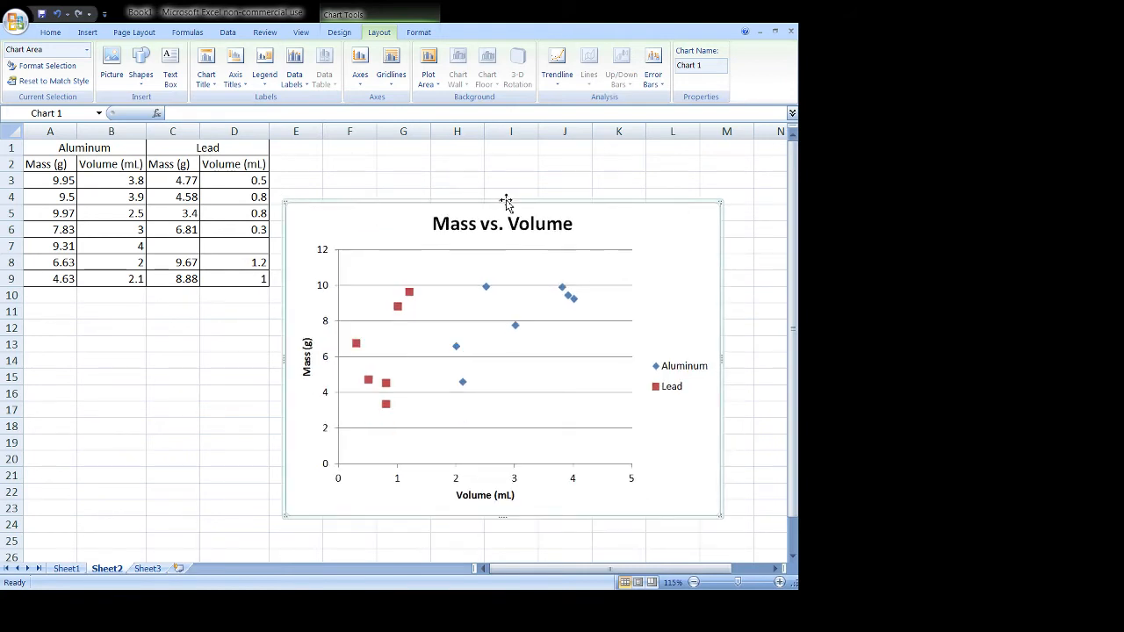
left_click_drag(568, 209, 571, 178)
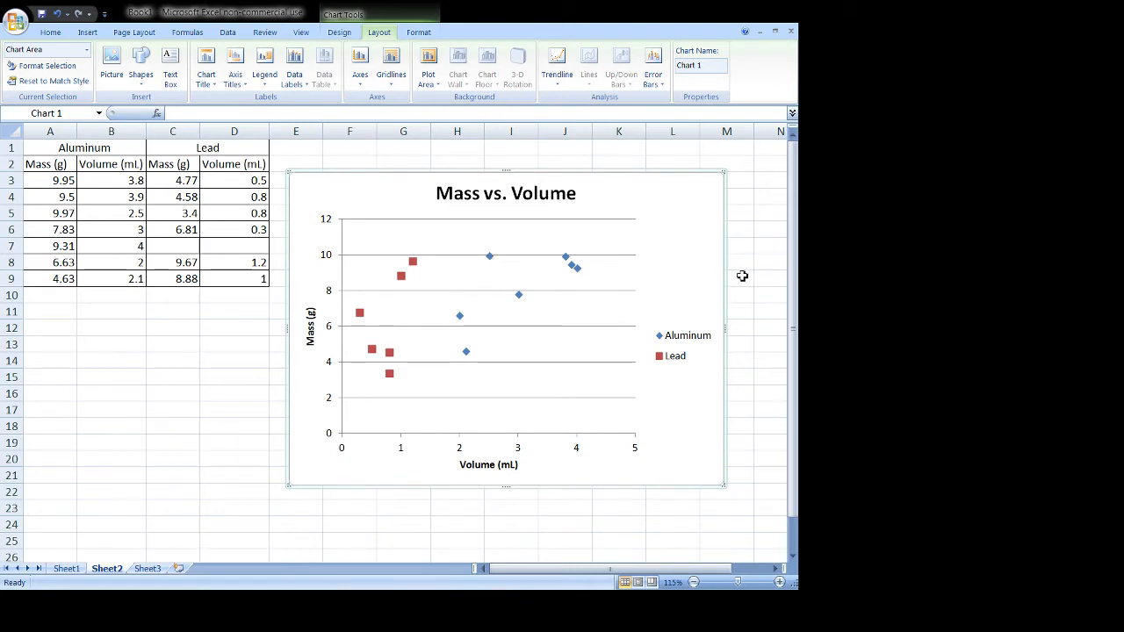
Step: Add a linear trendline with its equation displayed to the Aluminum series, and move the equation label just below the line's upper end
left_click(755, 220)
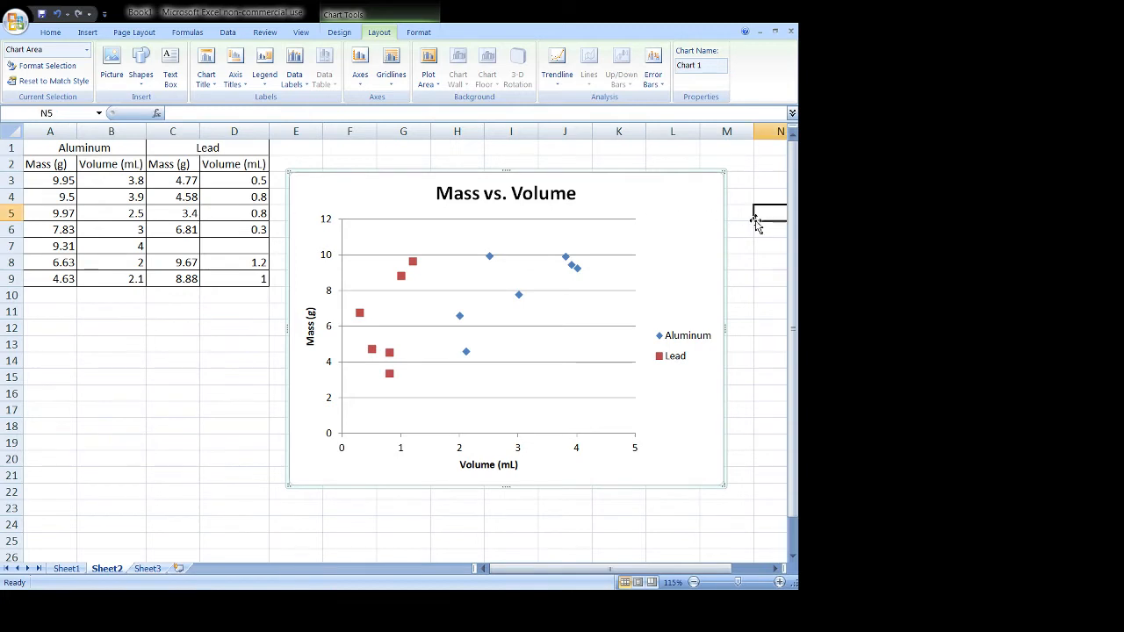
left_click(673, 220)
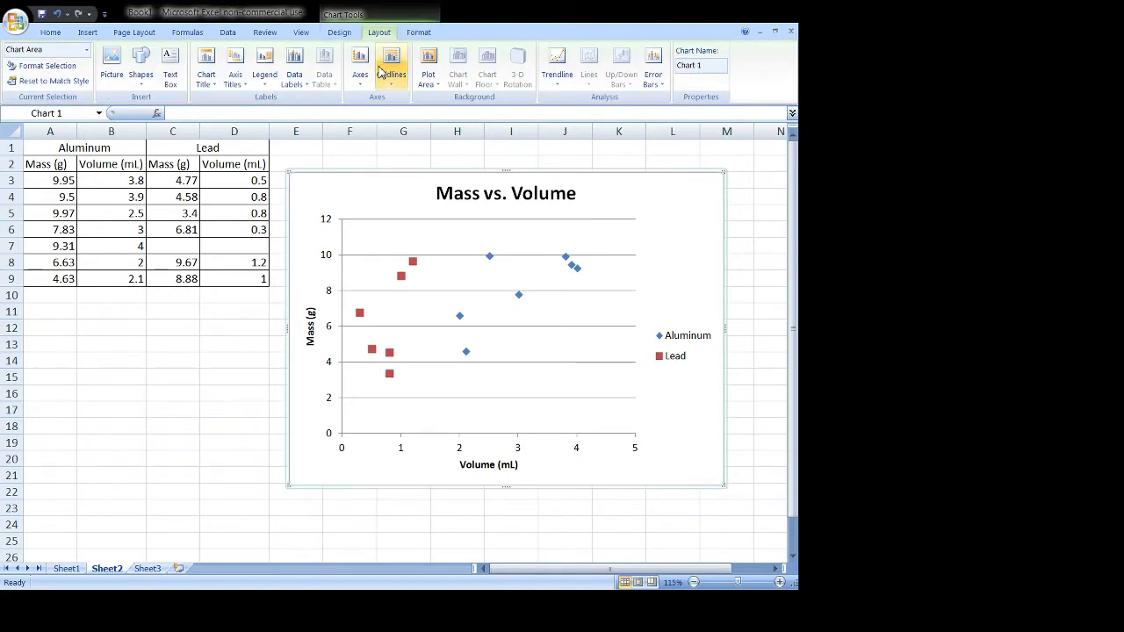
left_click(557, 86)
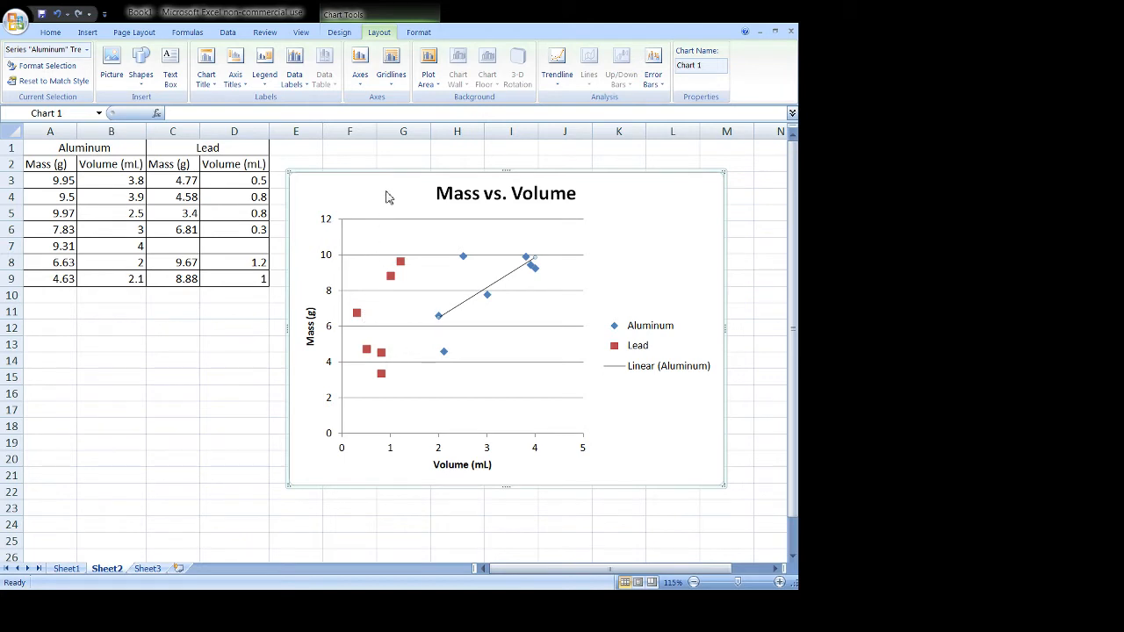
left_click(346, 453)
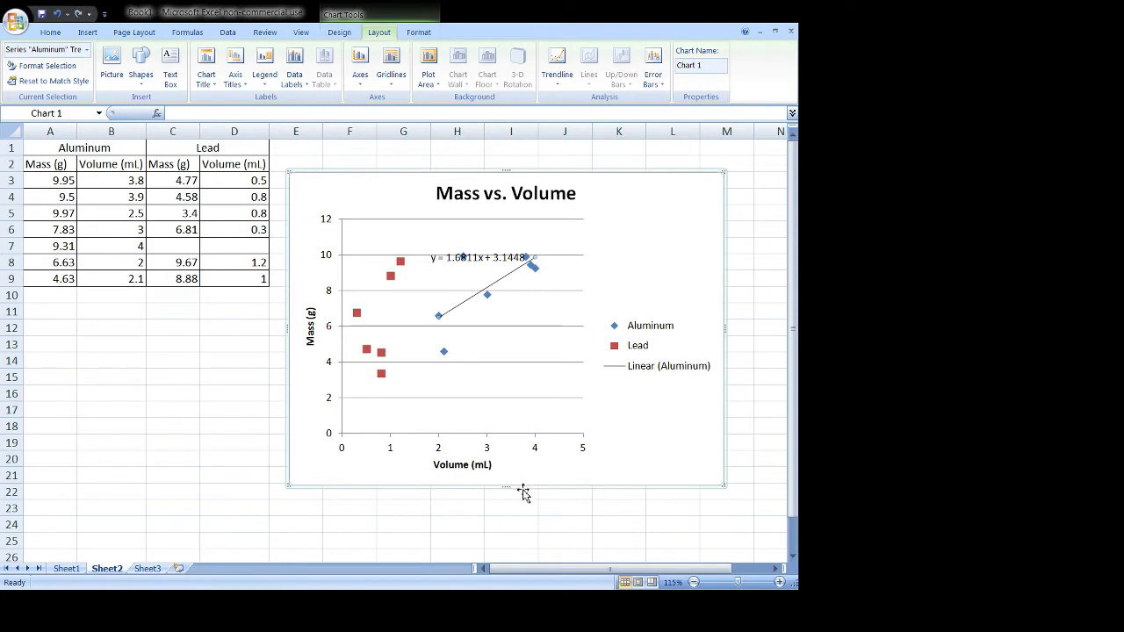
left_click(481, 259)
left_click_drag(556, 242, 580, 290)
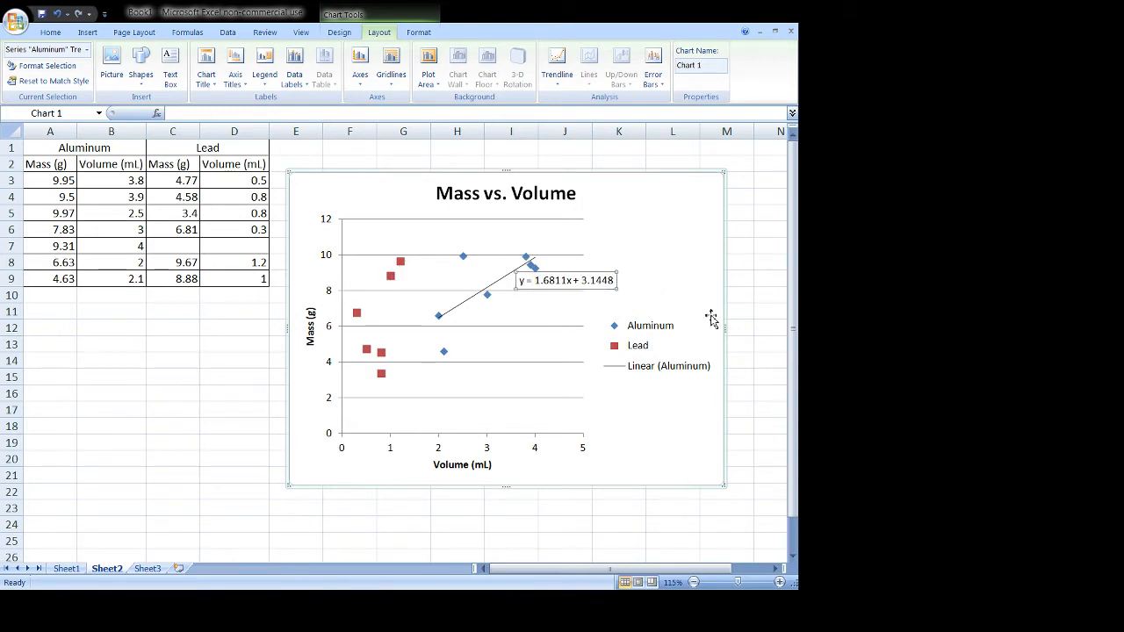
left_click(686, 274)
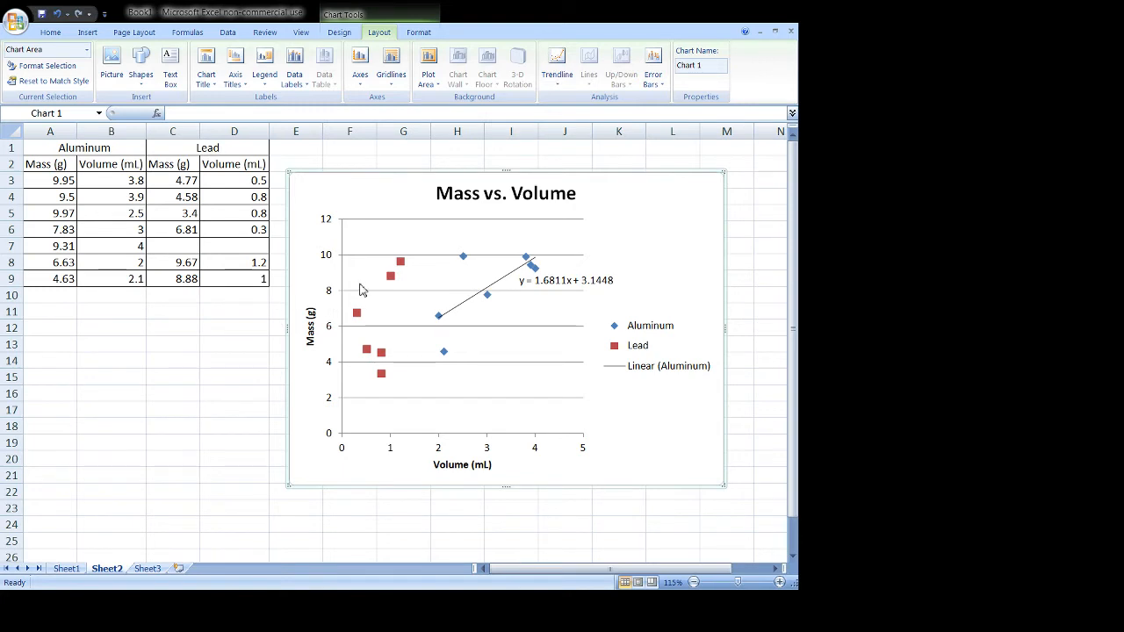
Step: Add a linear trendline with its R-squared value displayed to the Lead series, and delete the R-squared label
right_click(367, 350)
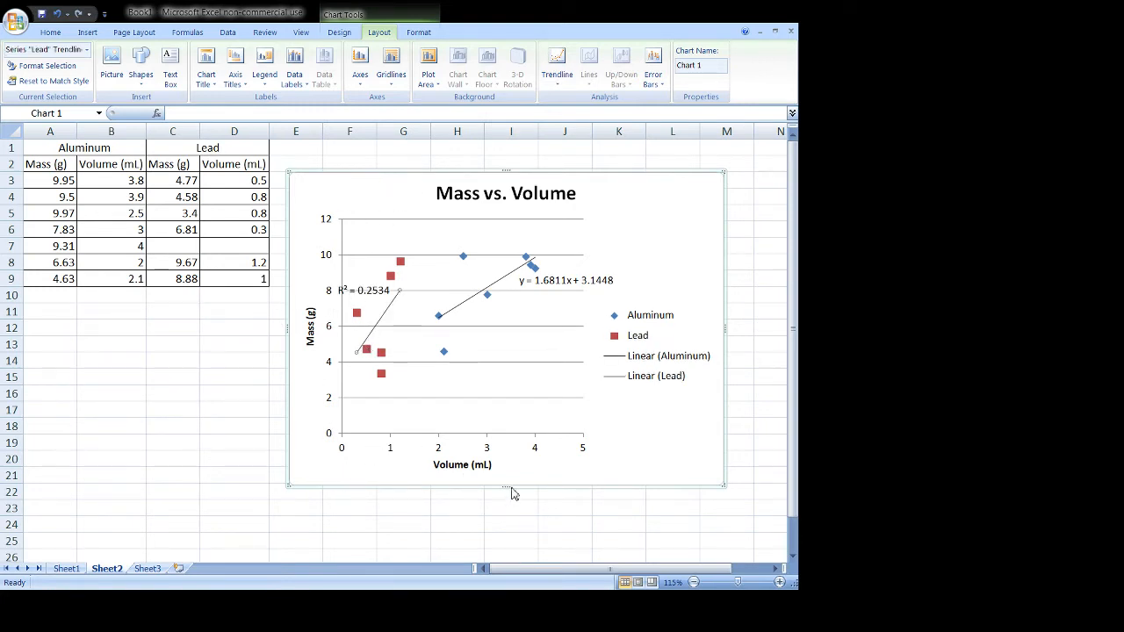
left_click(376, 292)
key("Delete")
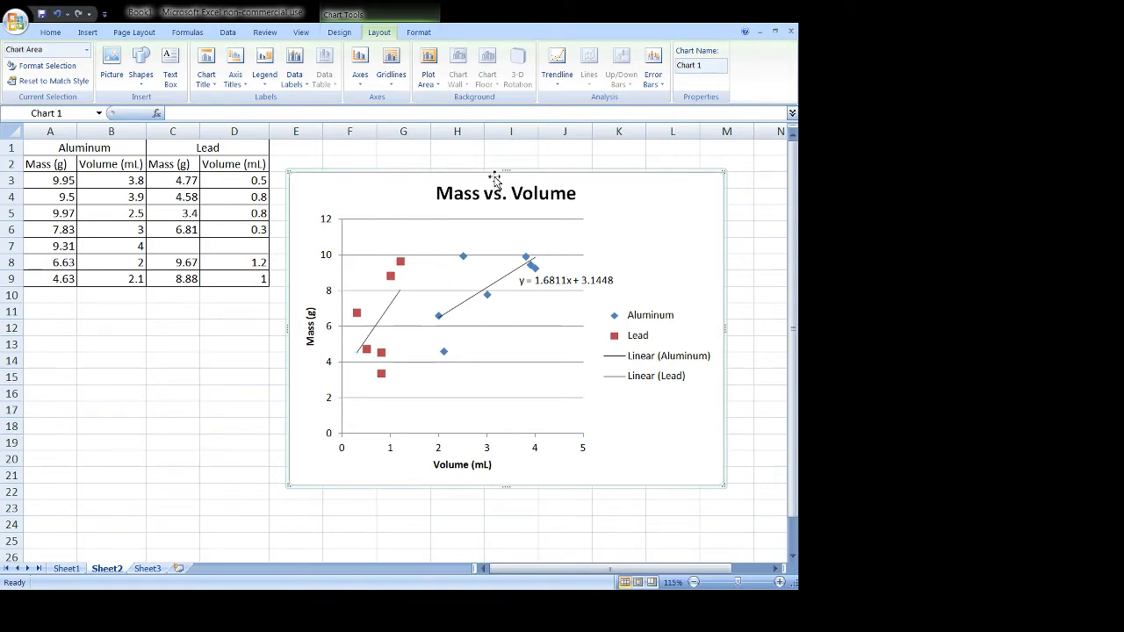
Step: Add another linear trendline to the Lead series with its equation displayed, and move the equation label above the Lead points
left_click(556, 67)
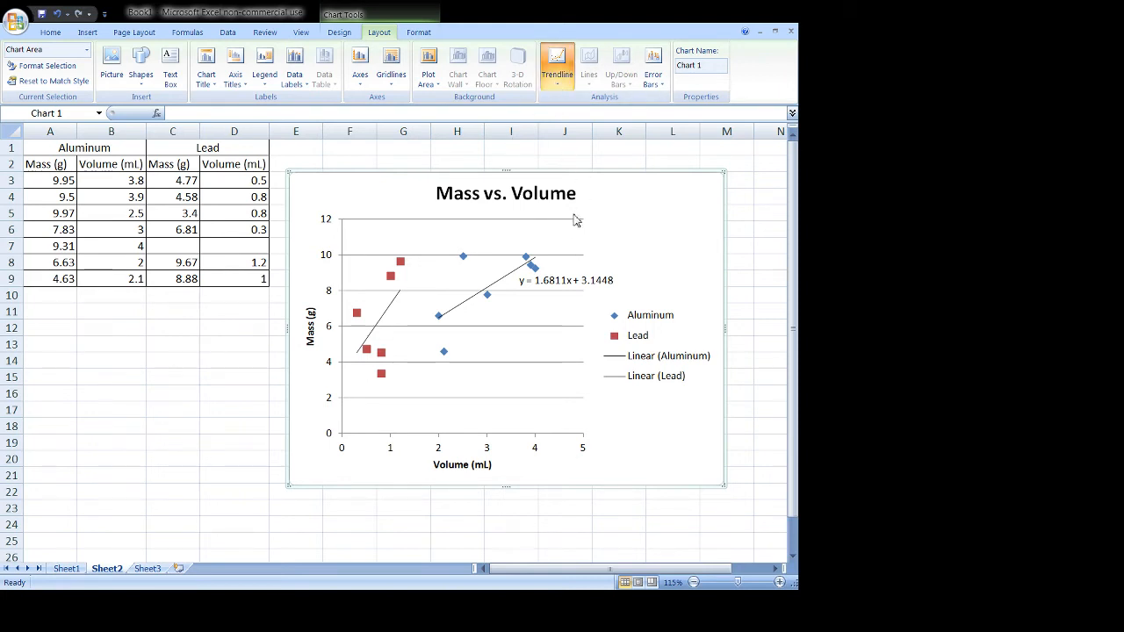
left_click(382, 354)
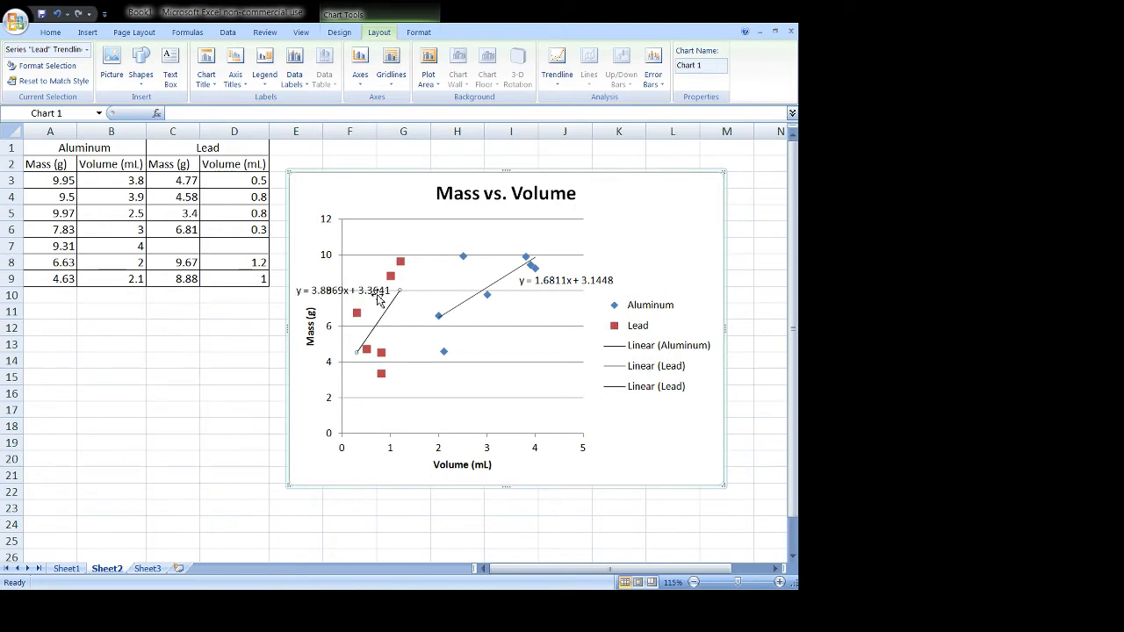
left_click(383, 294)
left_click_drag(417, 247, 421, 246)
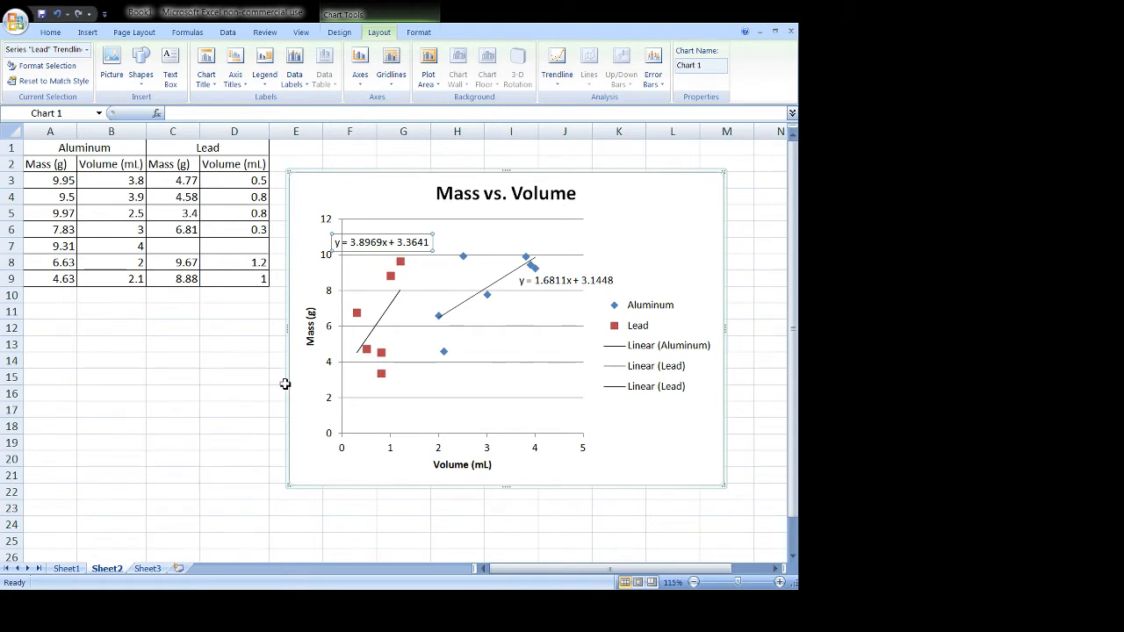
left_click(737, 246)
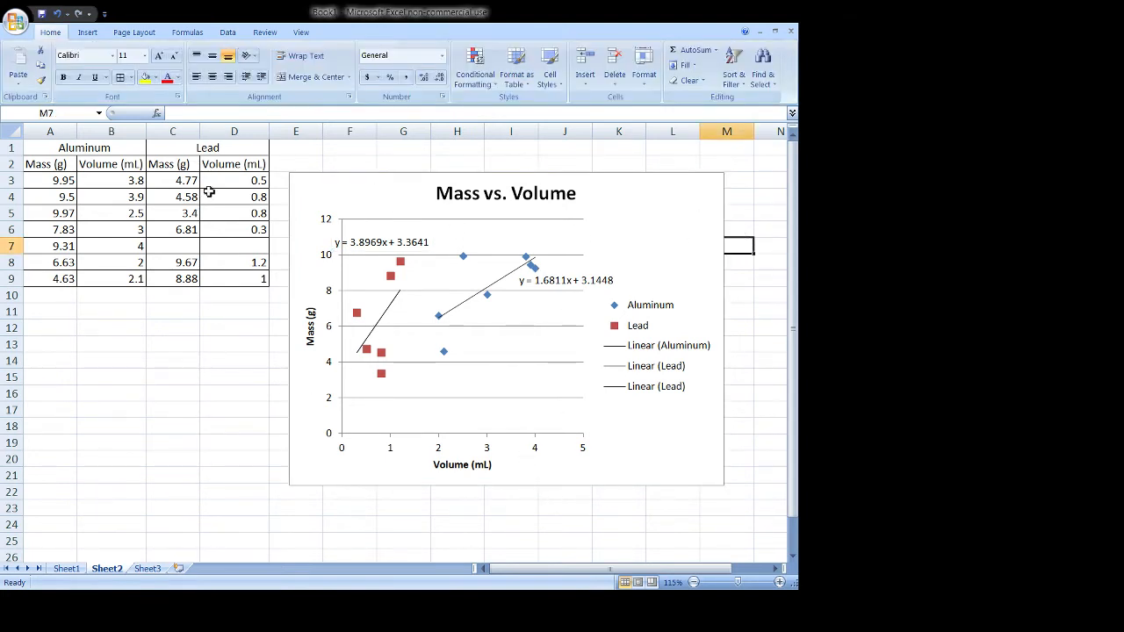
left_click(379, 242)
left_click_drag(388, 236, 404, 235)
left_click(755, 263)
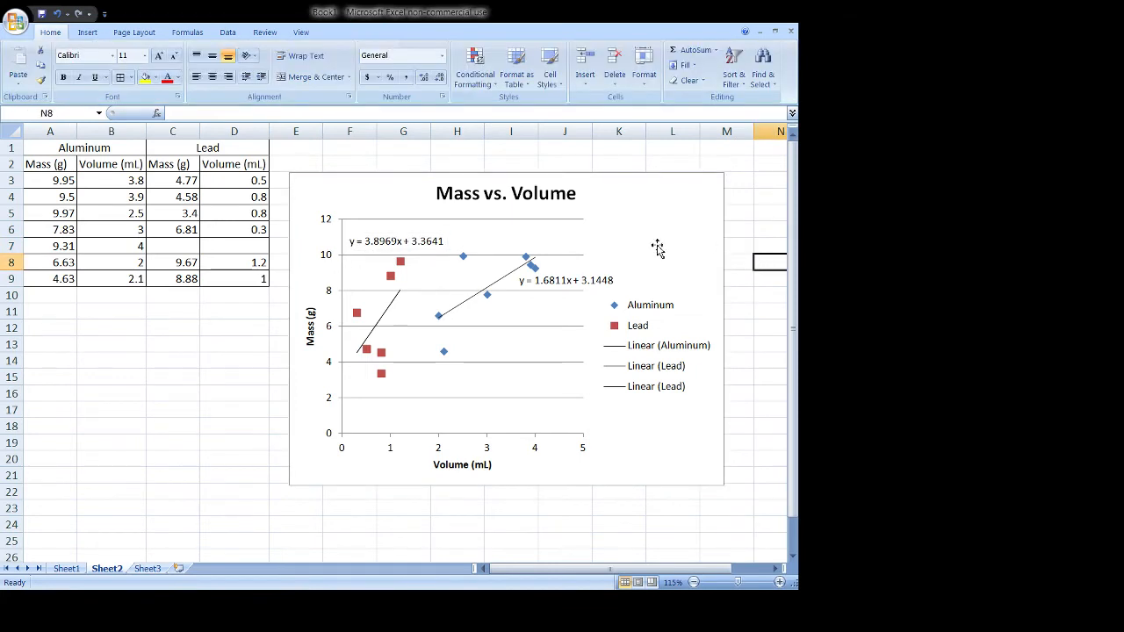
Step: Preview how the worksheet prints with an empty cell selected, check both pages, and return to the sheet
left_click(186, 344)
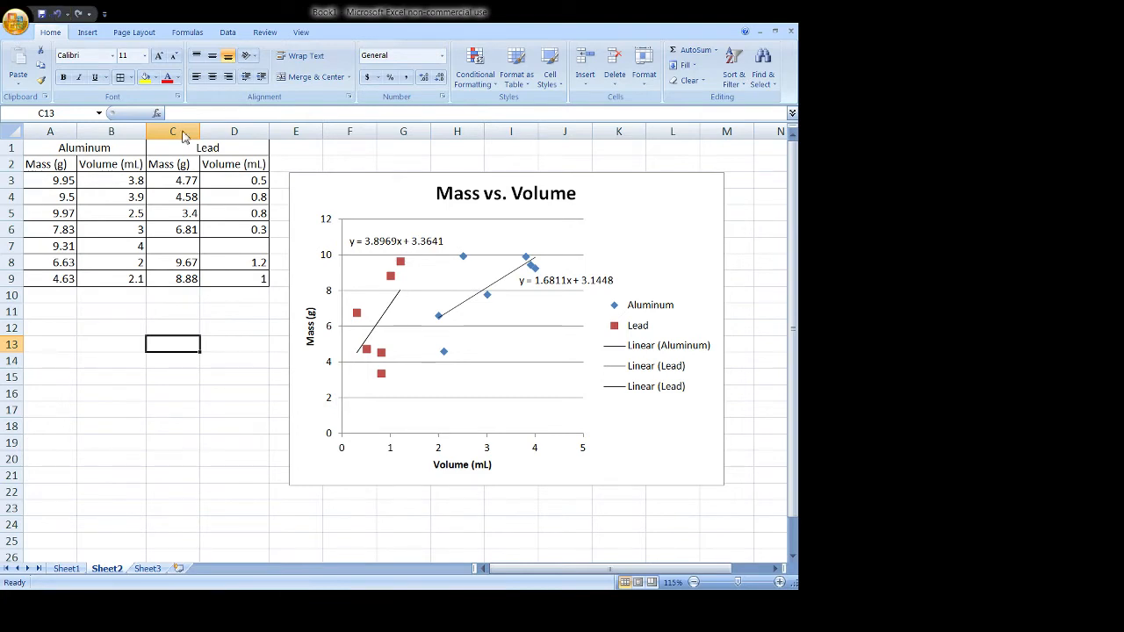
key("ctrl+F2")
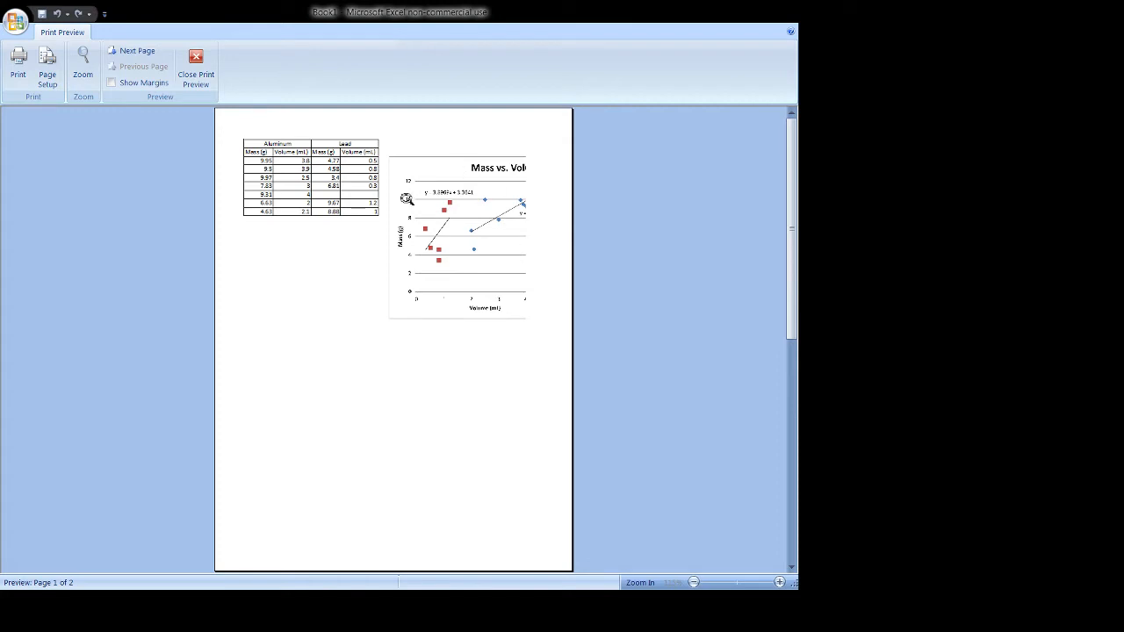
scroll(596, 338, "down", 1)
scroll(389, 299, "up", 1)
scroll(378, 294, "down", 1)
scroll(298, 246, "up", 1)
left_click(196, 69)
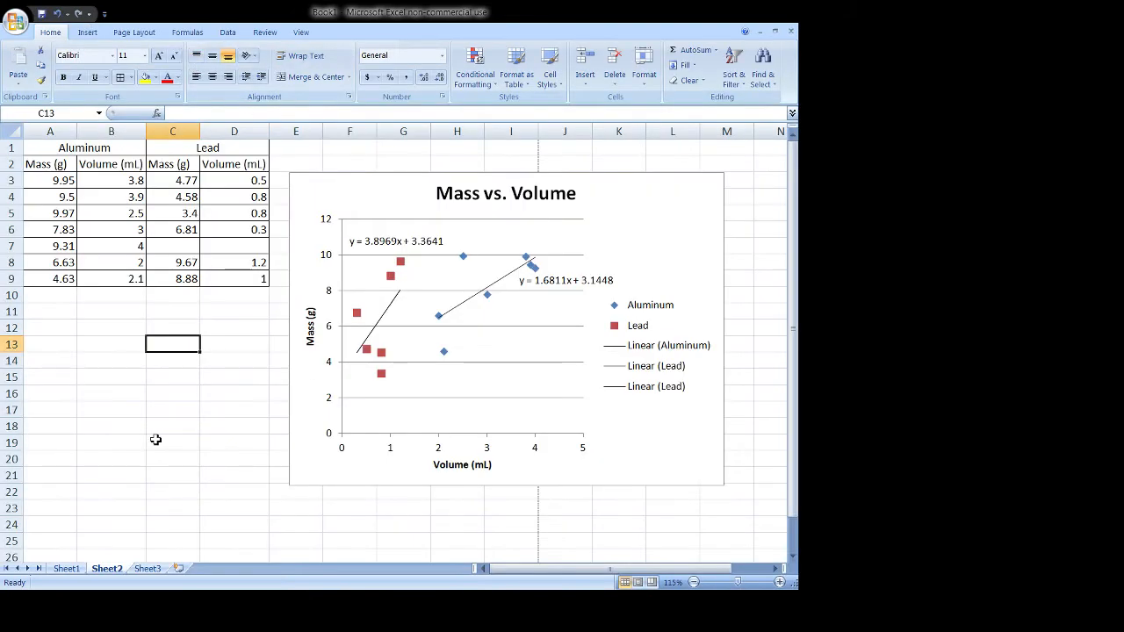
Step: Preview how the scatter chart prints on its own by selecting the chart first, and return to the sheet
left_click(185, 411)
left_click(656, 228)
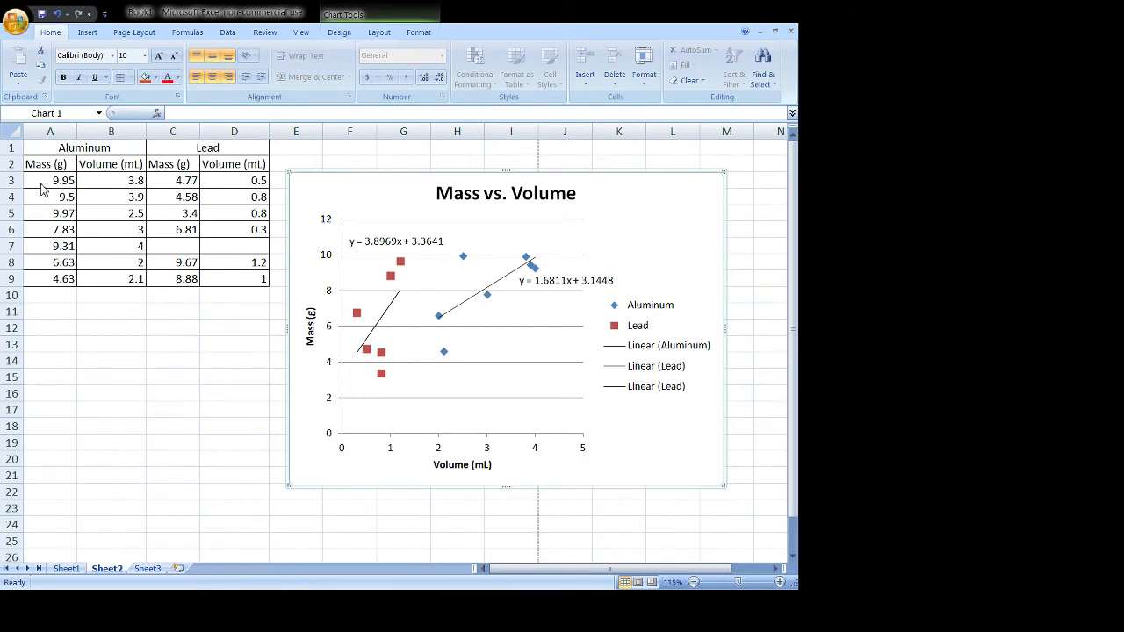
key("ctrl+F2")
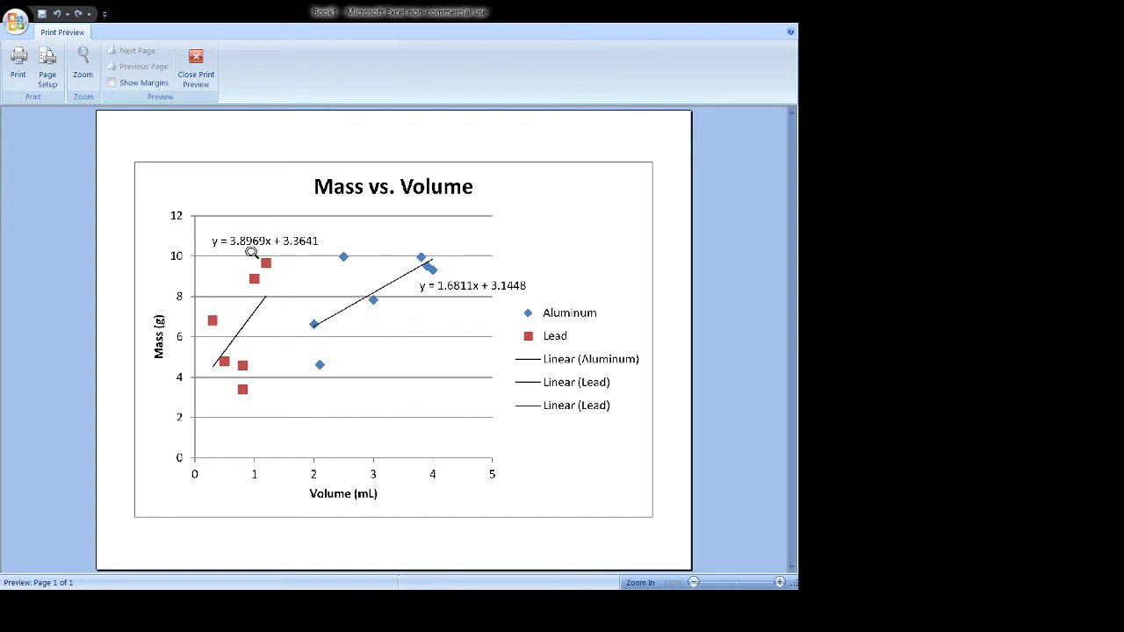
left_click(195, 70)
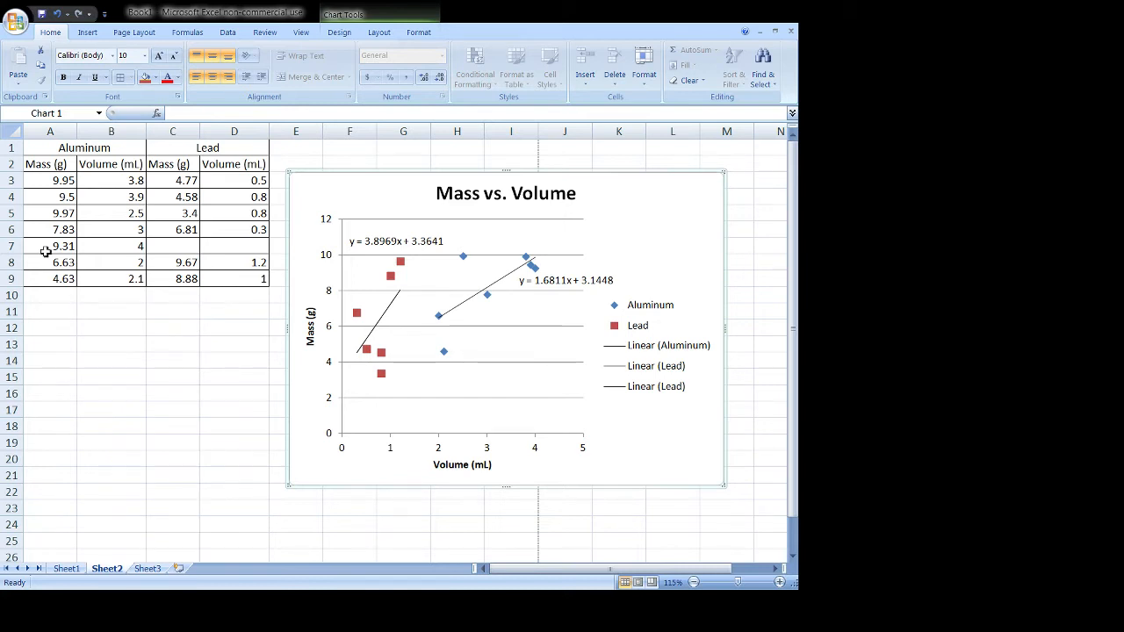
Step: Enter the formula =2+2 in cell A11 below the Aluminum mass column
left_click(51, 313)
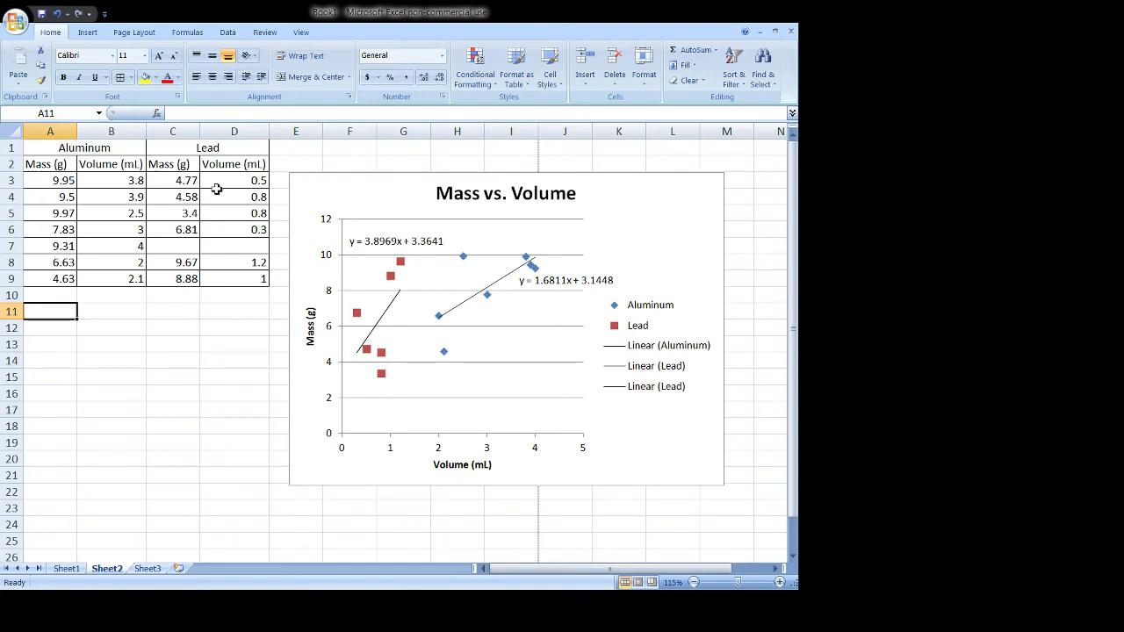
left_click(50, 332)
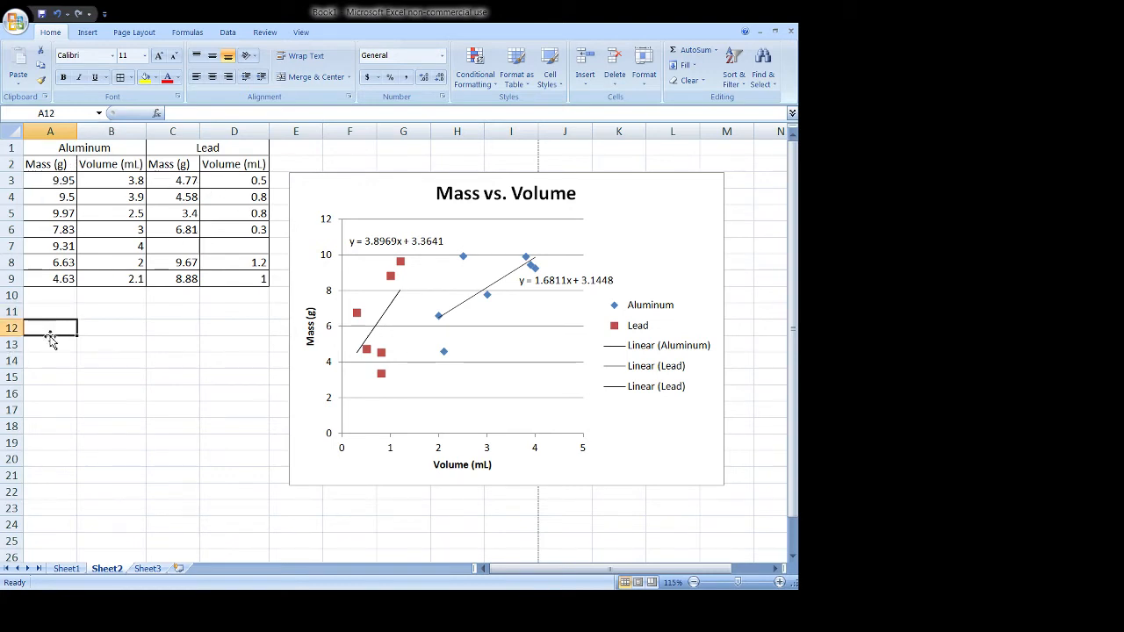
left_click(54, 308)
type("=")
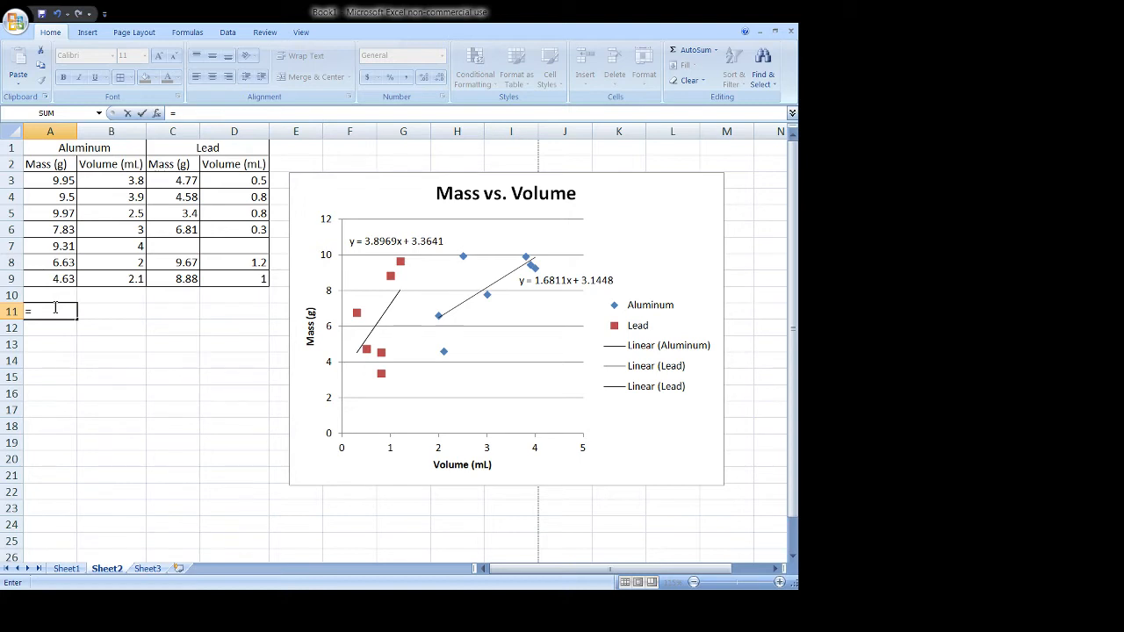
type("2+2")
key("Return")
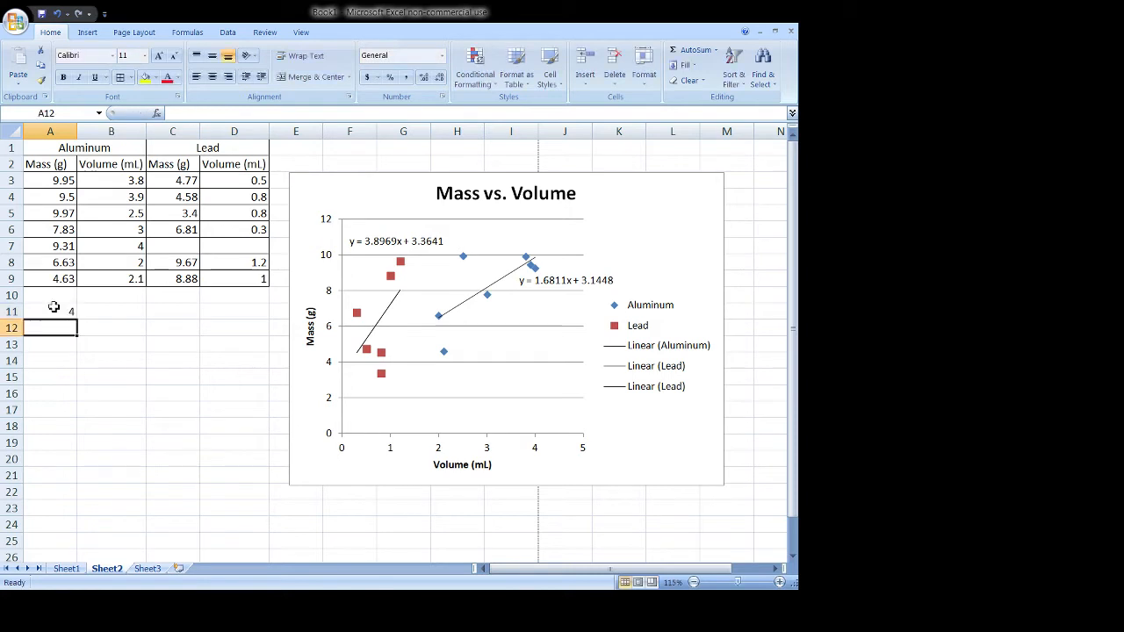
Step: Change the formula in cell A11 to =A3+A4+A5, adding the first three Aluminum masses by cell reference
double_click(56, 308)
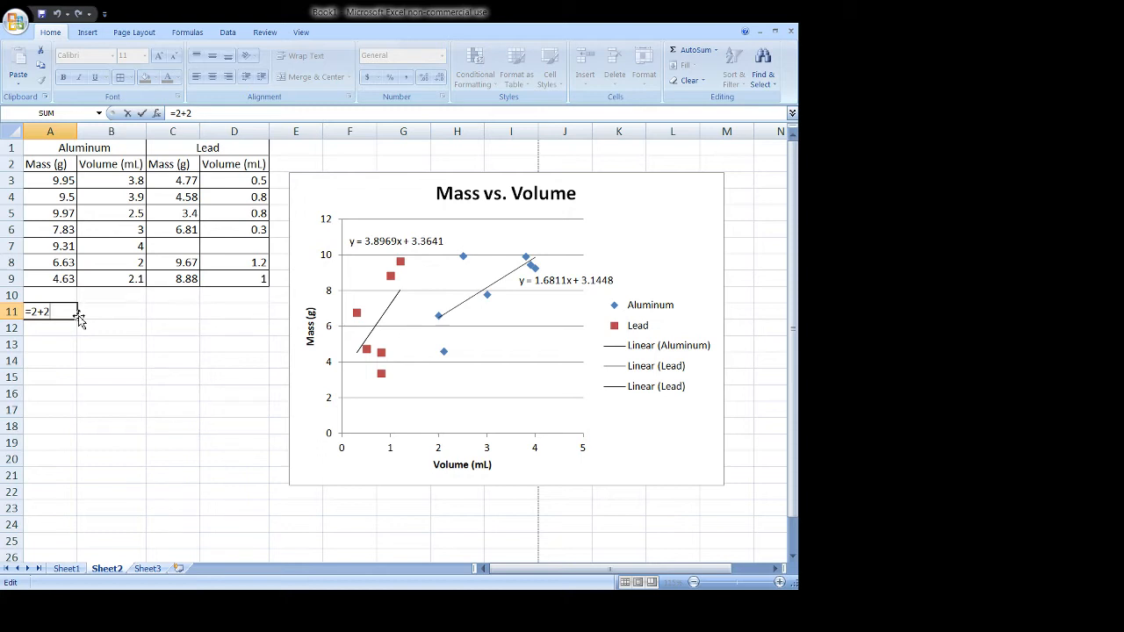
key("BackSpace")
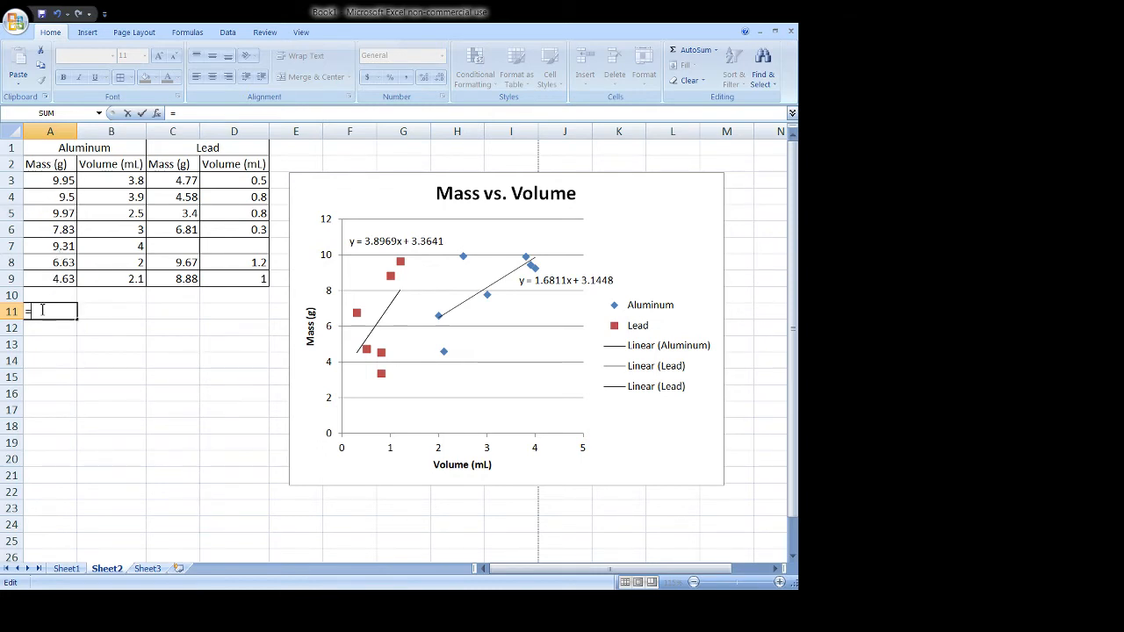
left_click(60, 180)
type("+")
left_click(55, 197)
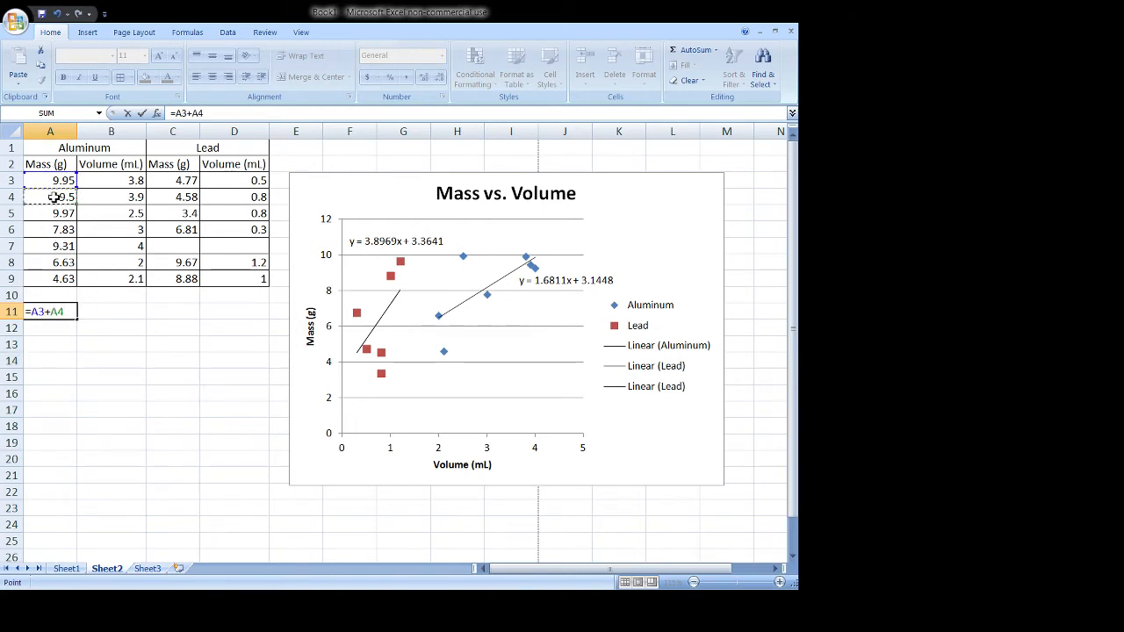
type("+")
left_click(47, 215)
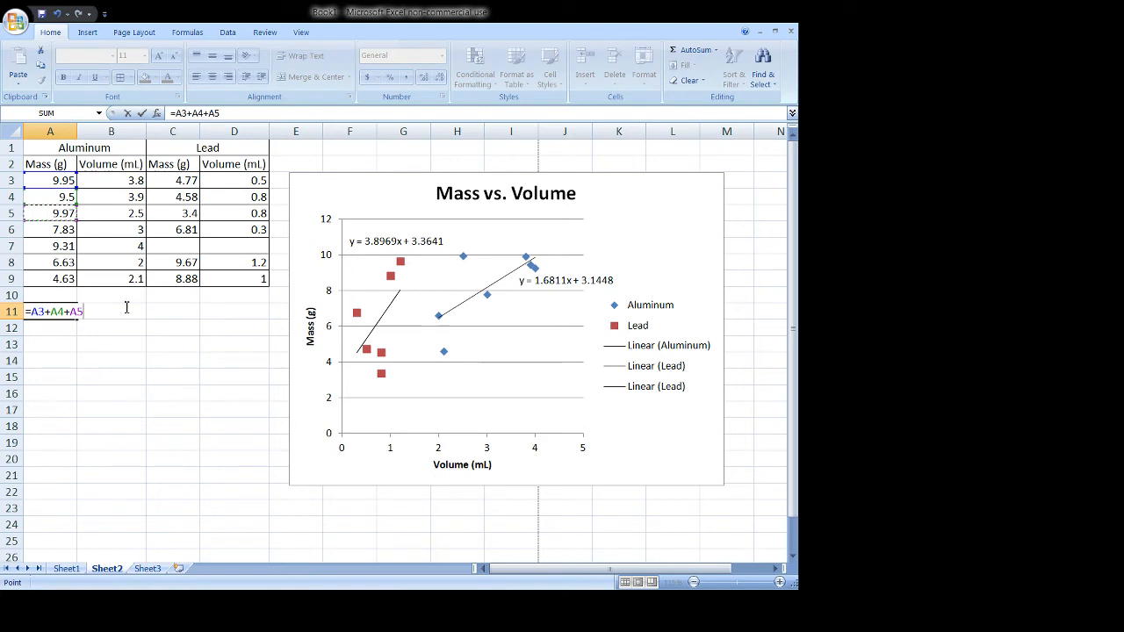
key("Return")
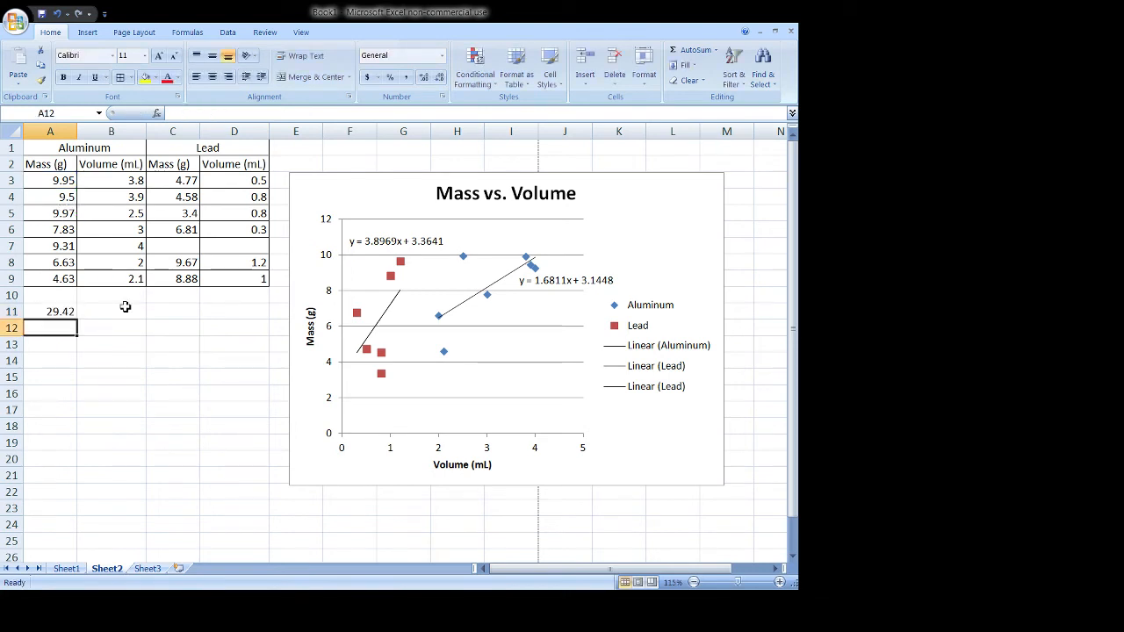
Step: Clear cell A11 and enter =sum(A3:A9) there to total the Aluminum masses
left_click(70, 311)
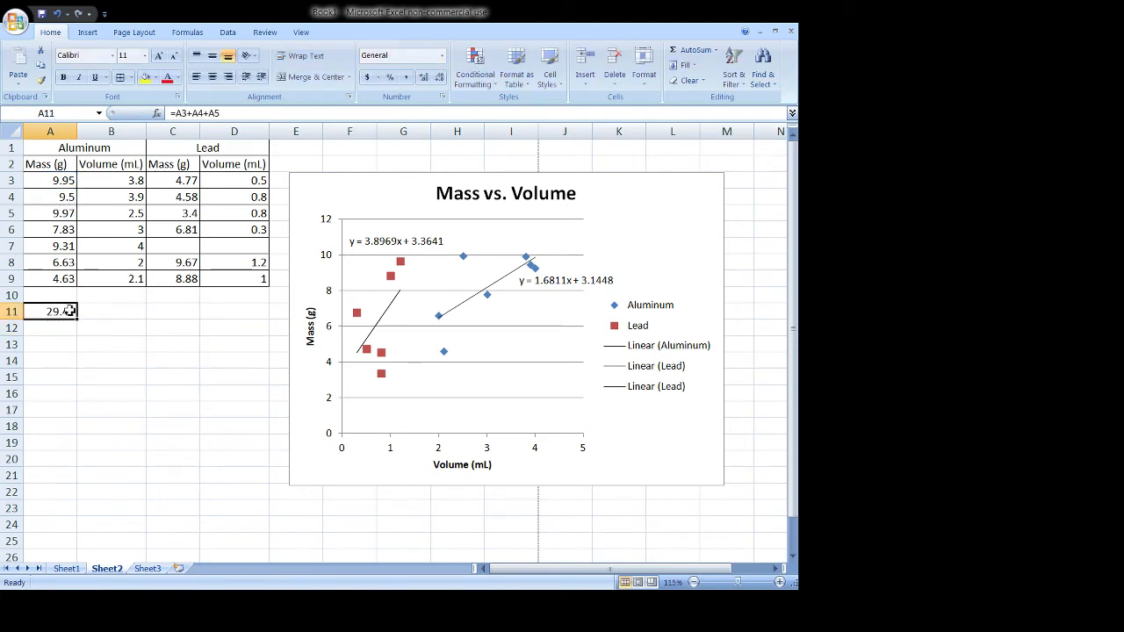
key("Delete")
left_click(70, 325)
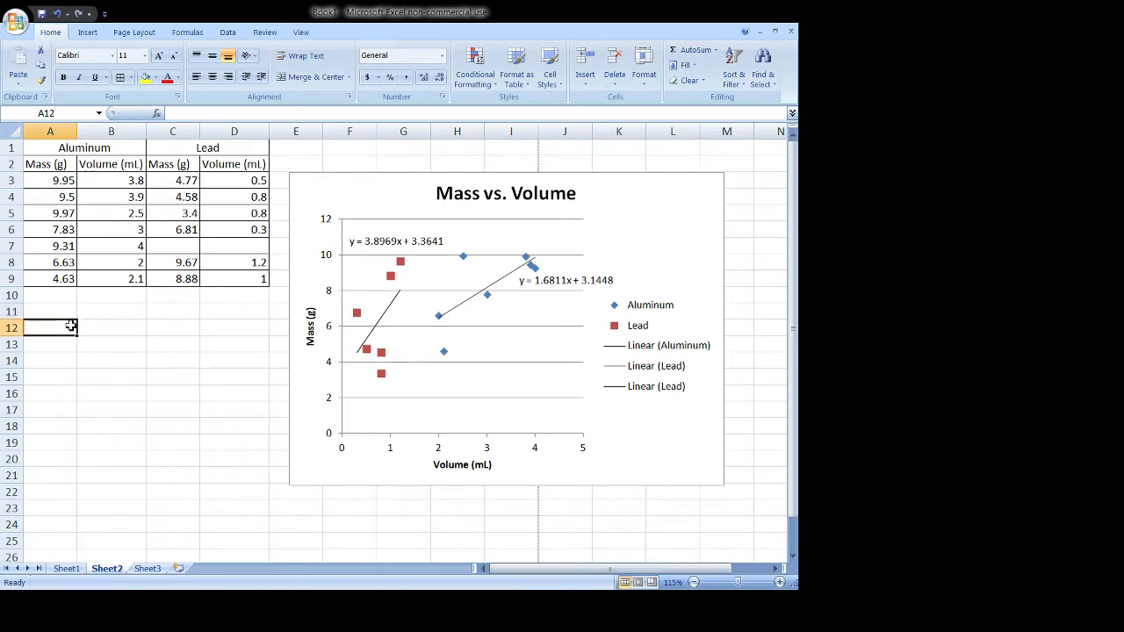
left_click(65, 310)
type("=")
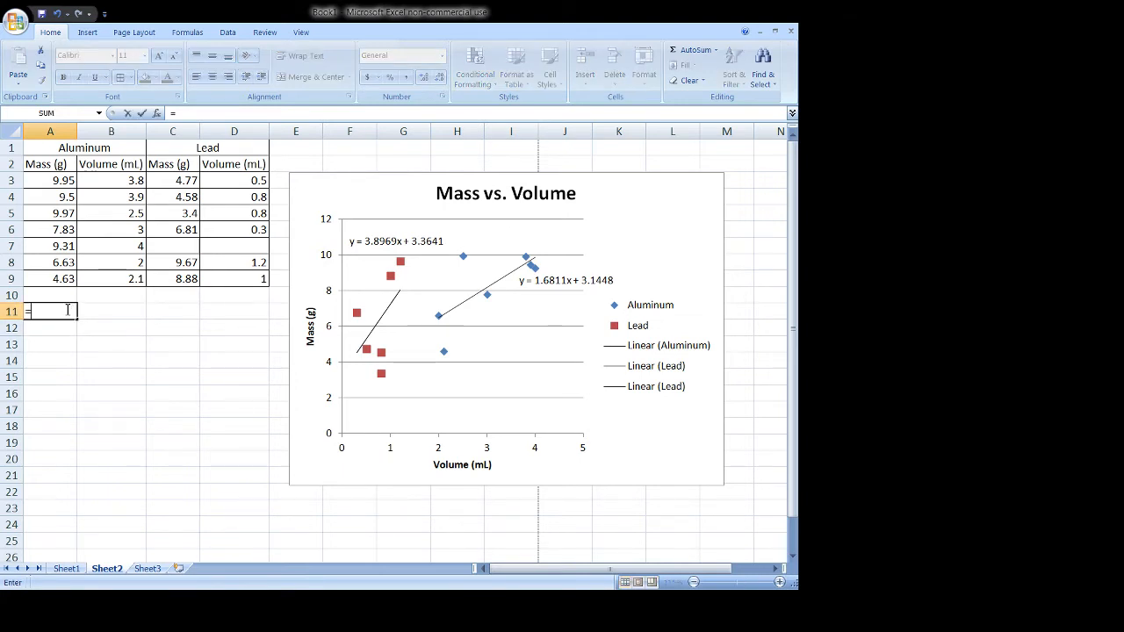
type("sum(")
left_click_drag(50, 180, 58, 279)
type(")")
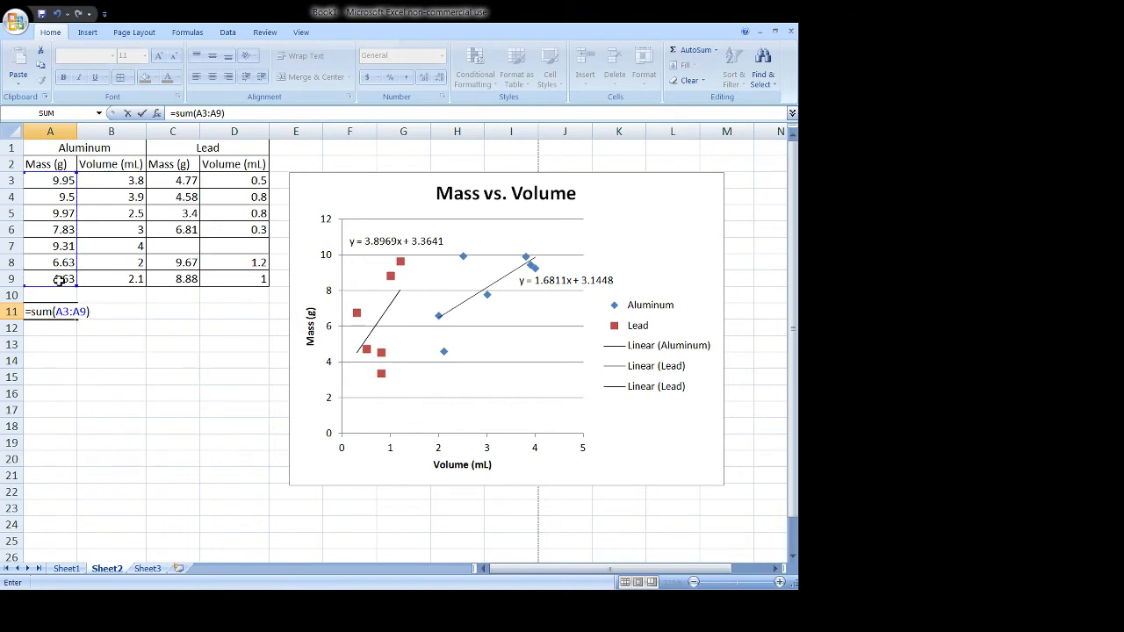
key("Return")
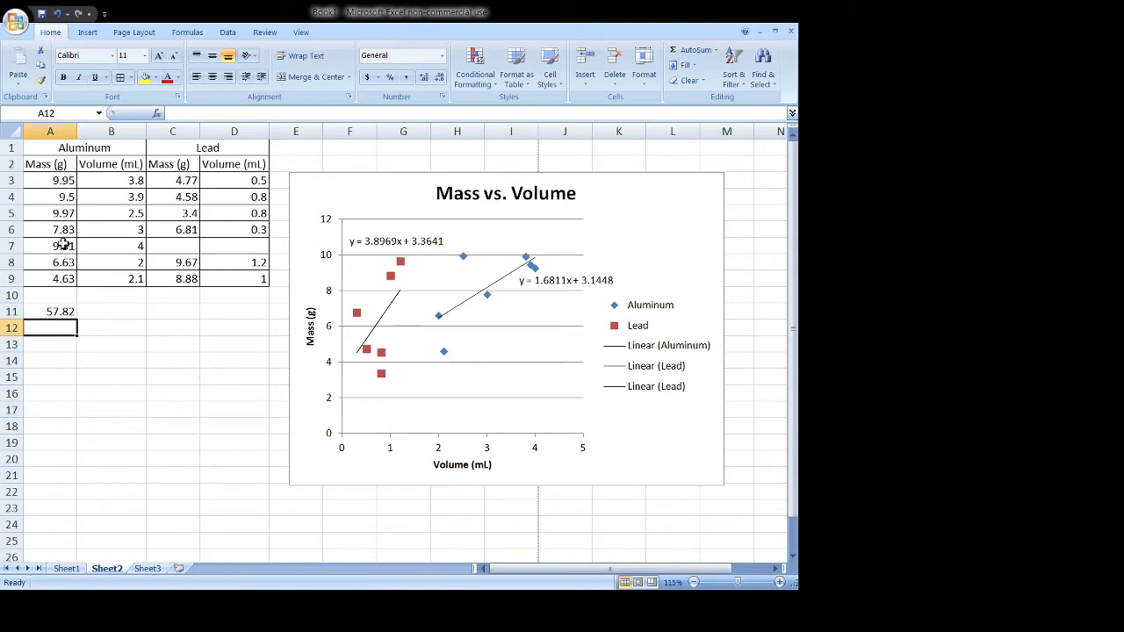
Step: Enter =count(A3:A9) in cell A12 to count the Aluminum mass values
type("=")
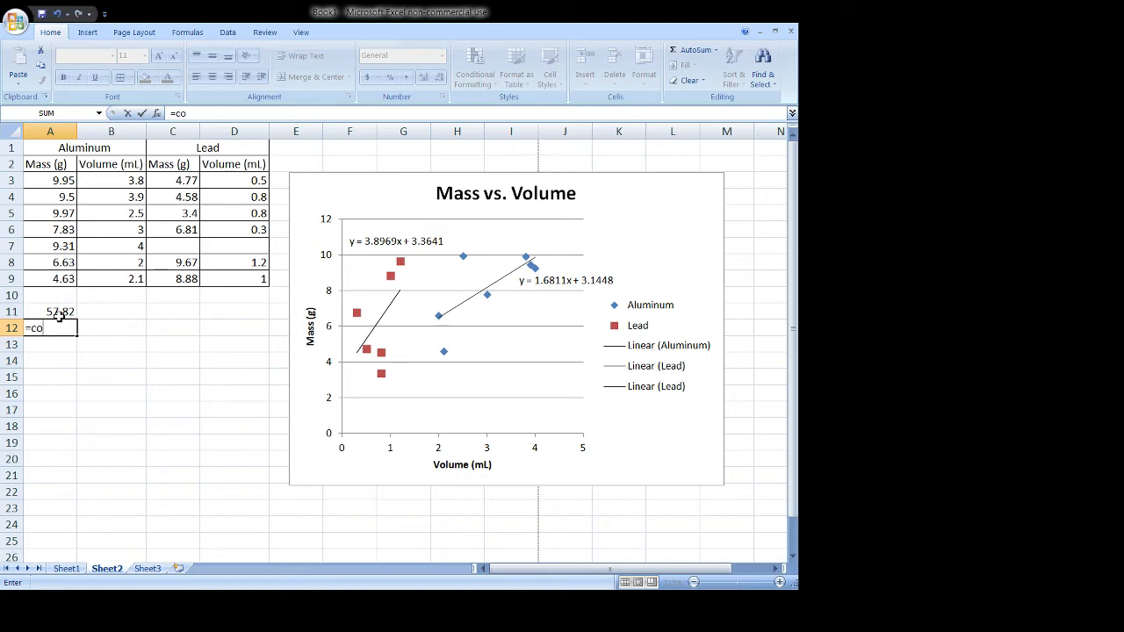
type("count(")
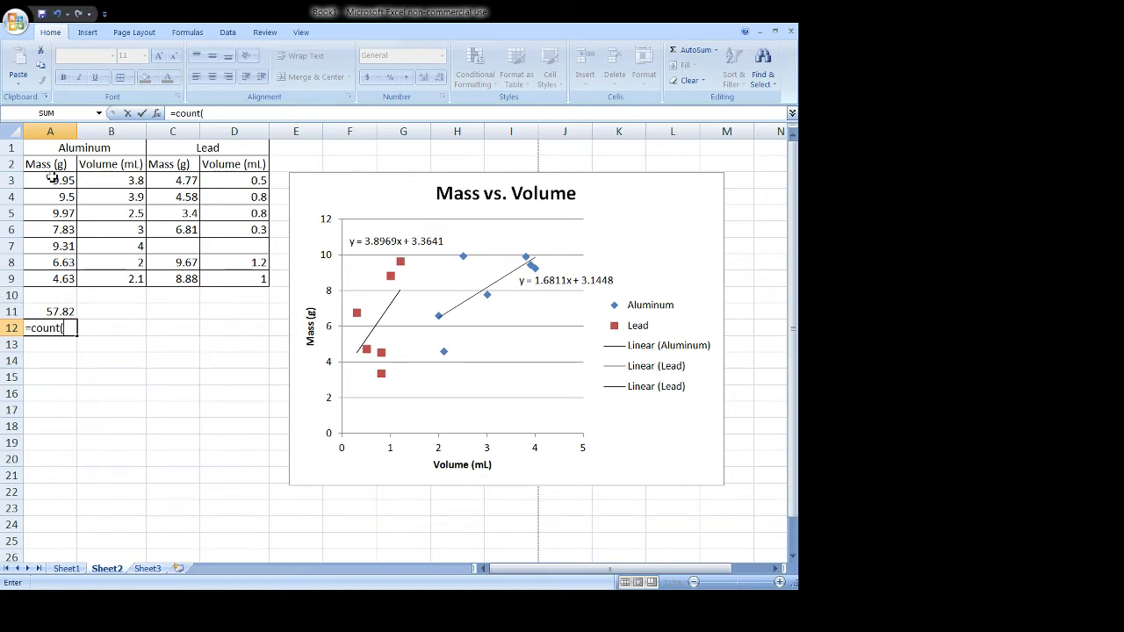
left_click_drag(51, 178, 58, 273)
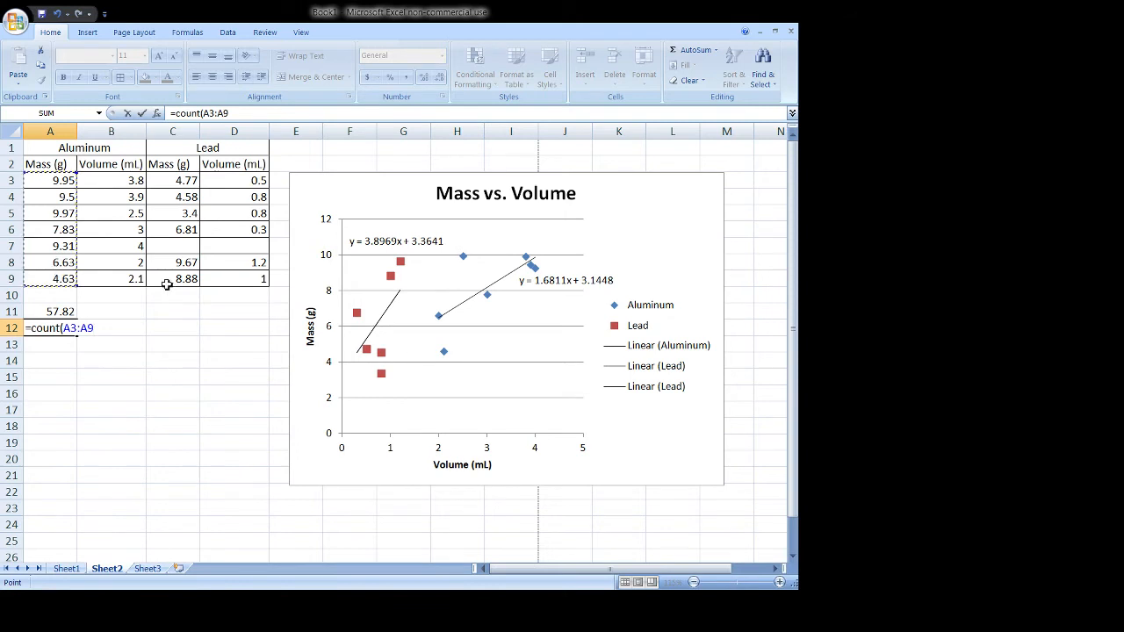
type(")")
key("Return")
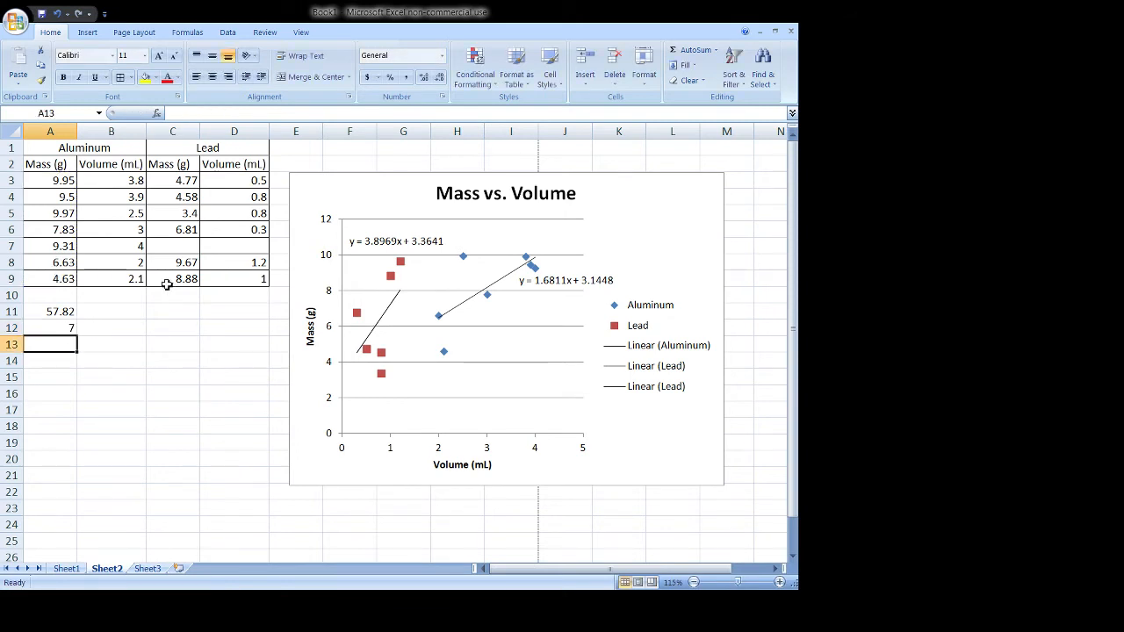
Step: Enter =A11/A12 in cell A14 to average the Aluminum masses by dividing their sum by their count
left_click(62, 363)
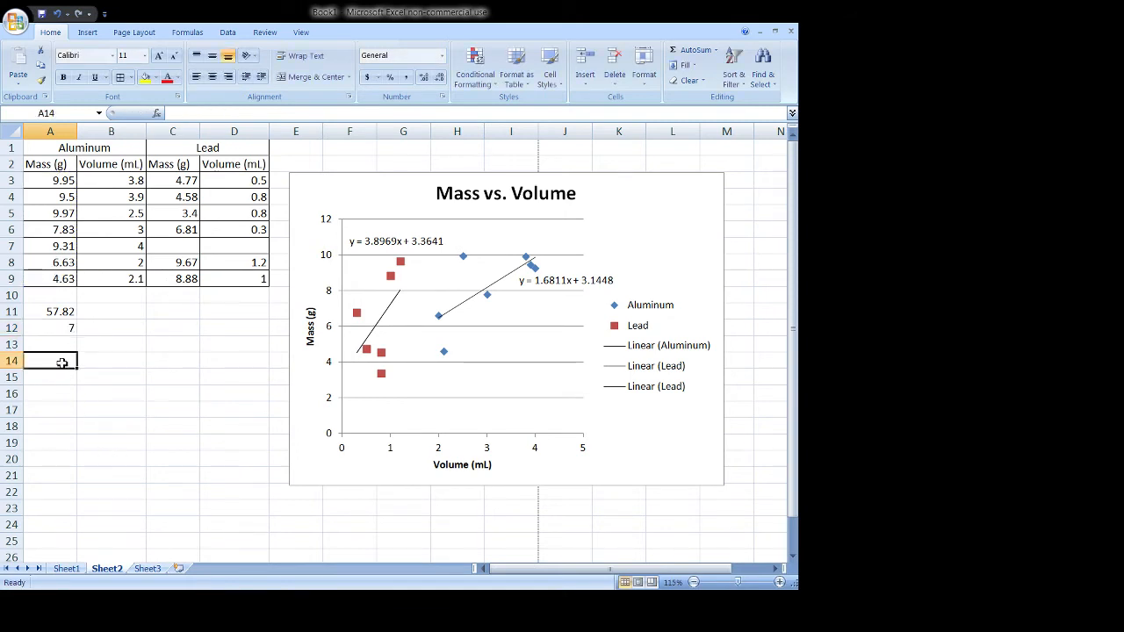
type("=")
left_click(57, 314)
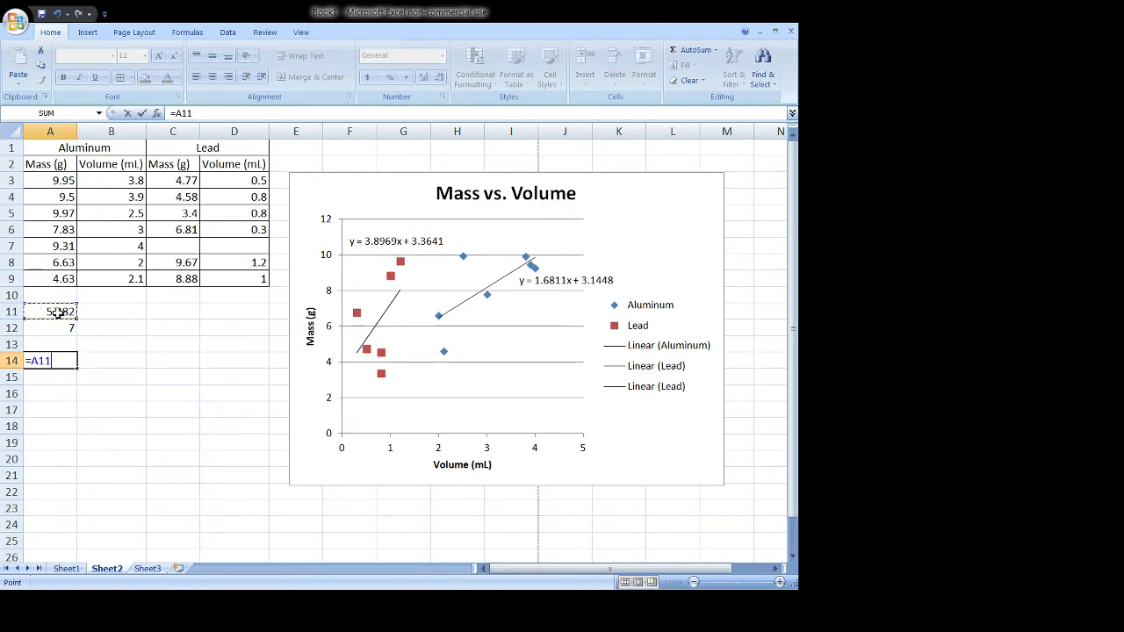
type("/")
left_click(50, 328)
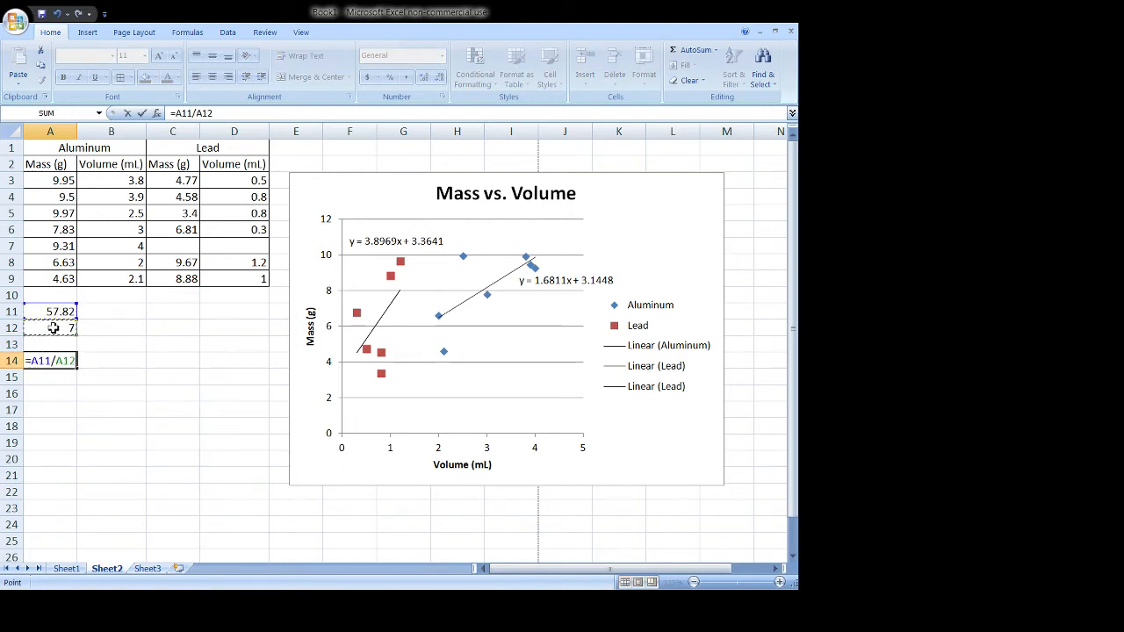
key("Return")
left_click(50, 362)
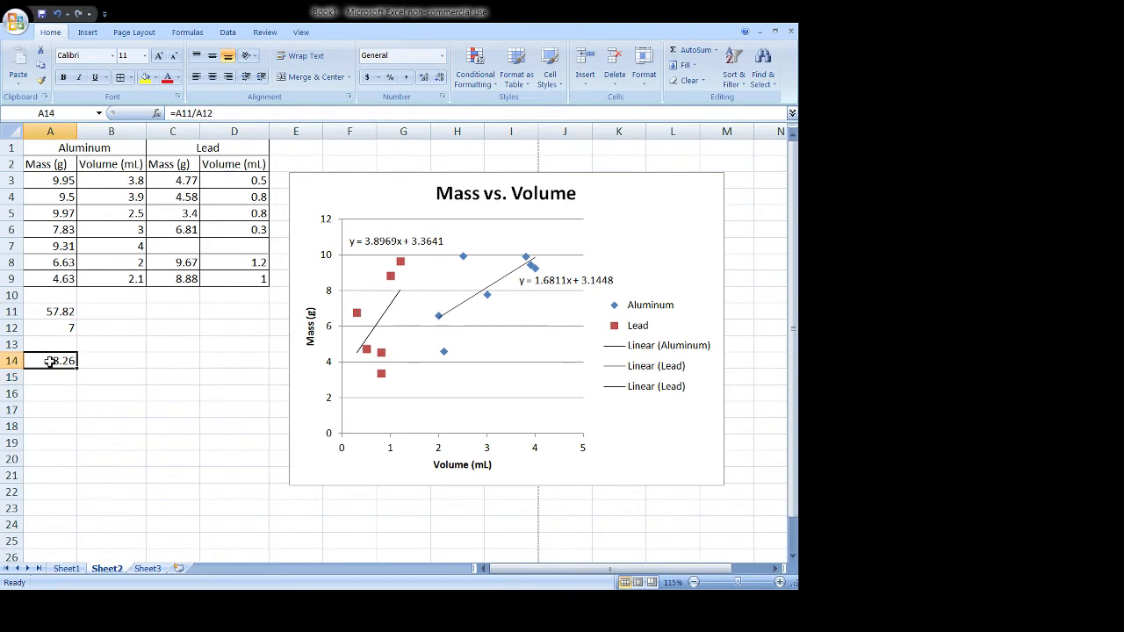
Step: Enter =average(A3:A9) in cell A16 to average the Aluminum masses with the built-in function, and check its formula
left_click(57, 391)
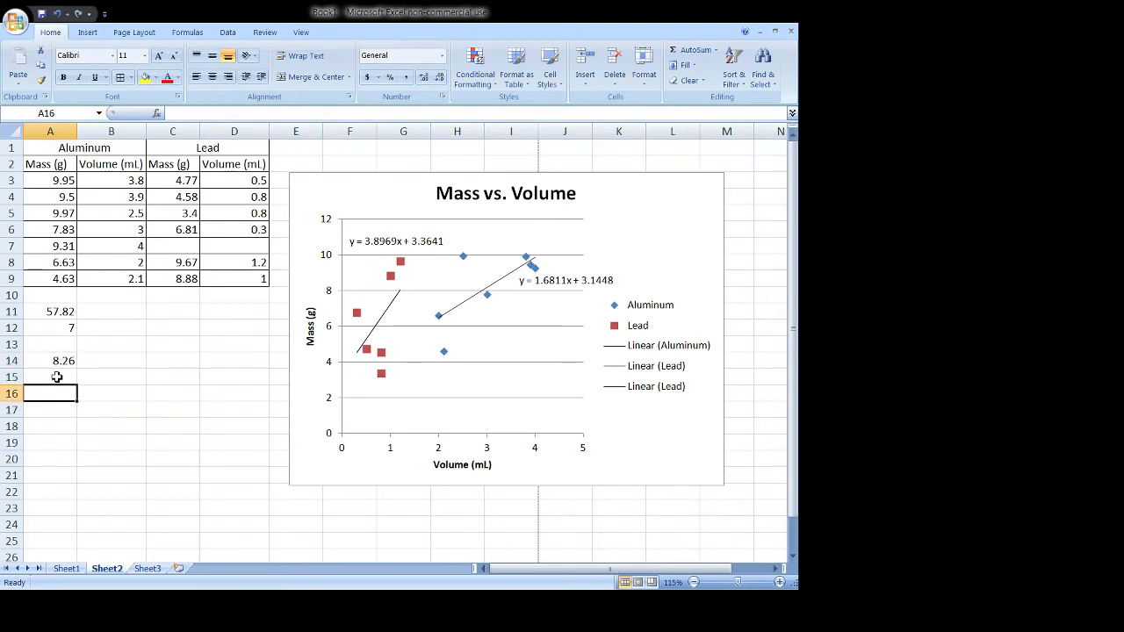
type("=")
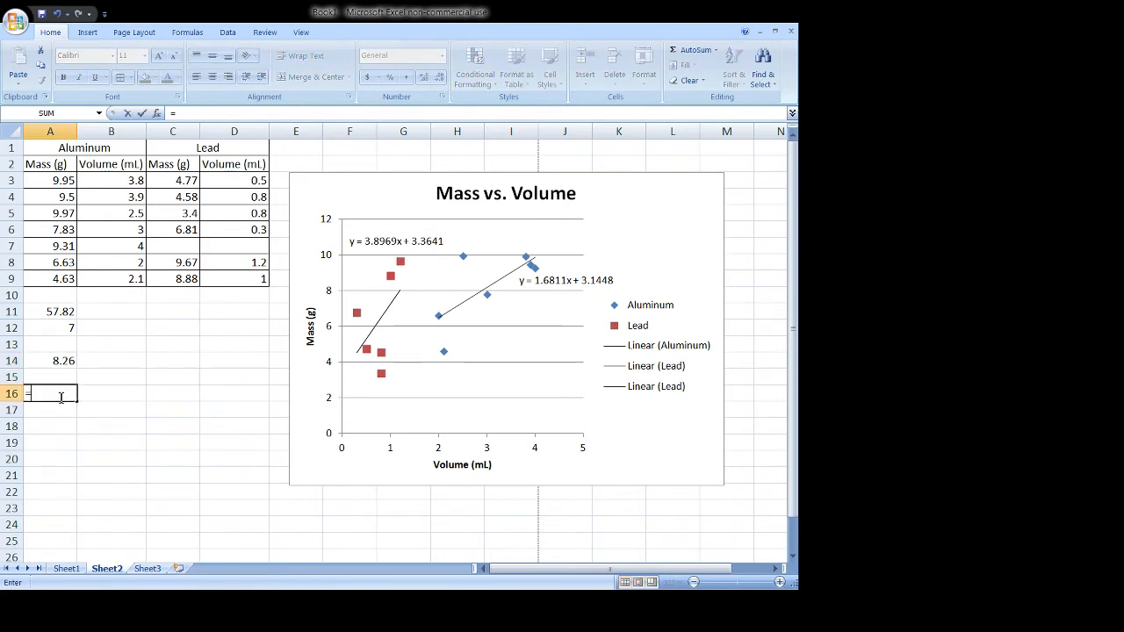
type("a")
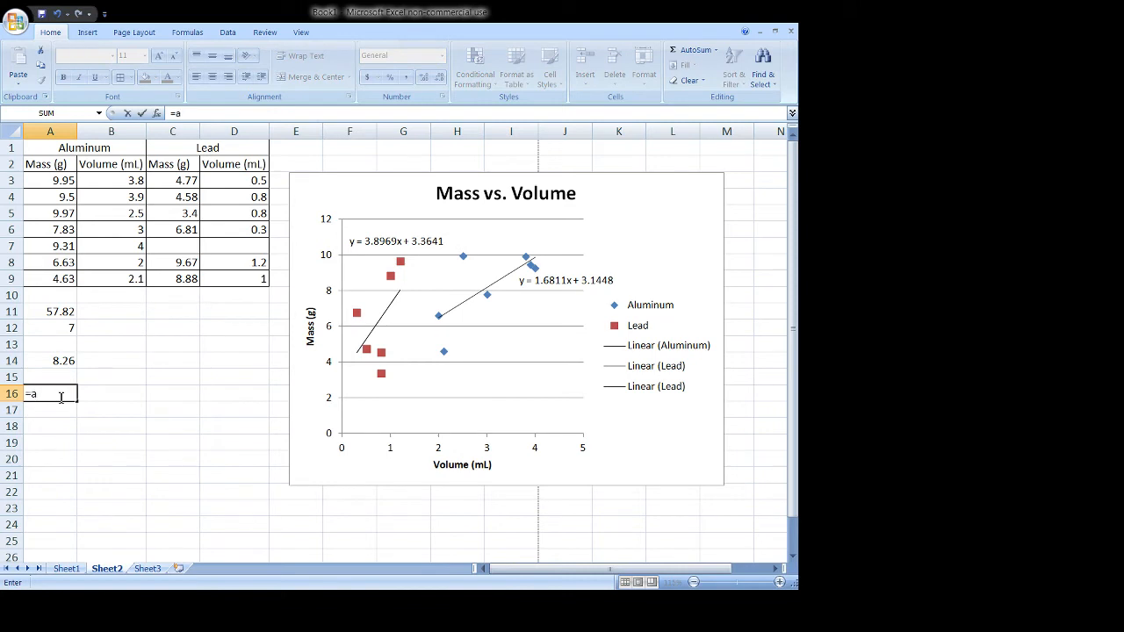
type("verage(")
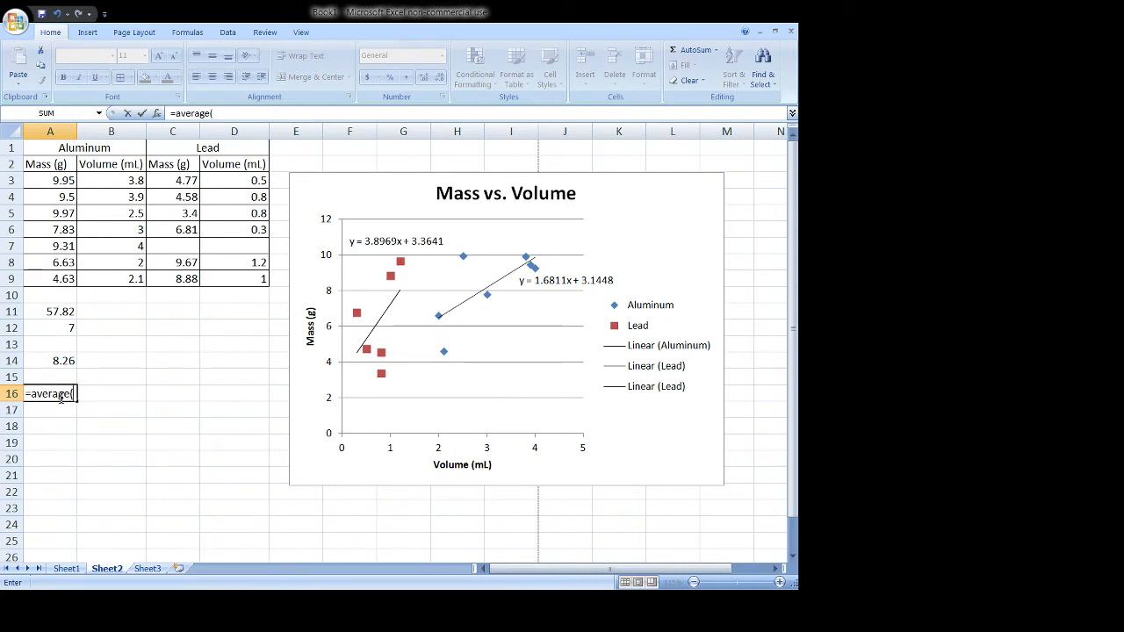
left_click_drag(66, 182, 70, 276)
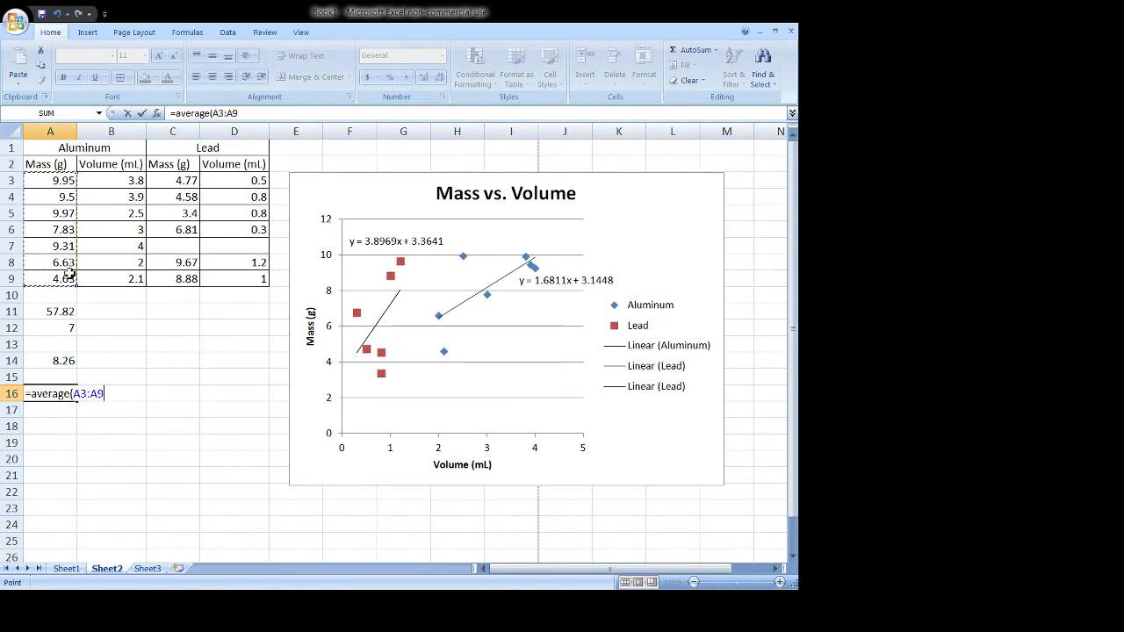
type(")")
key("Return")
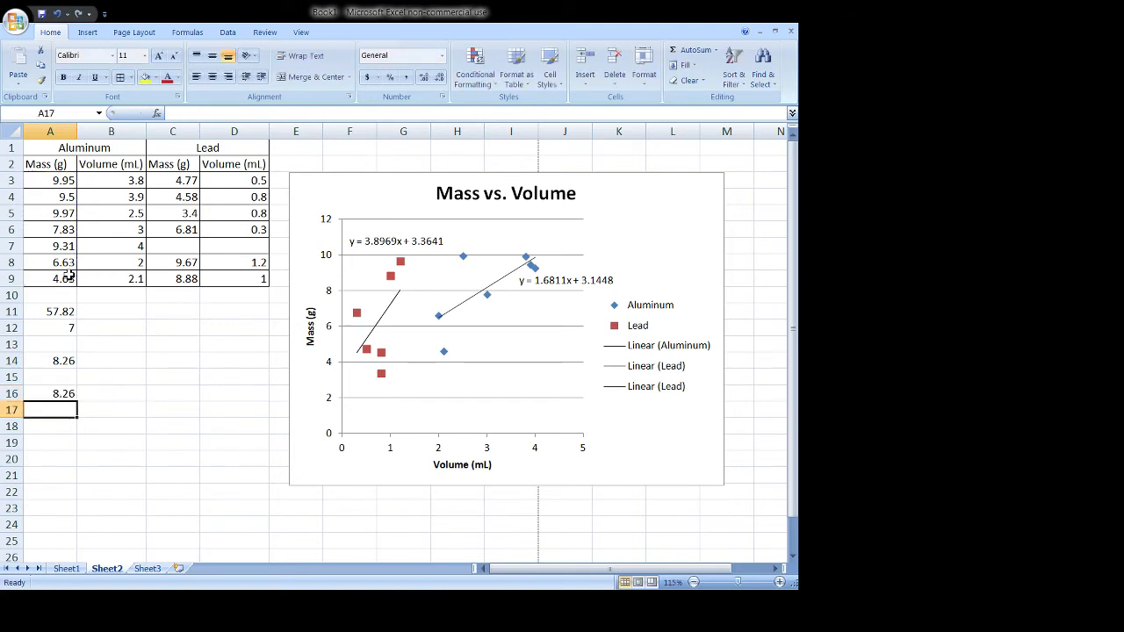
left_click(49, 427)
left_click(53, 390)
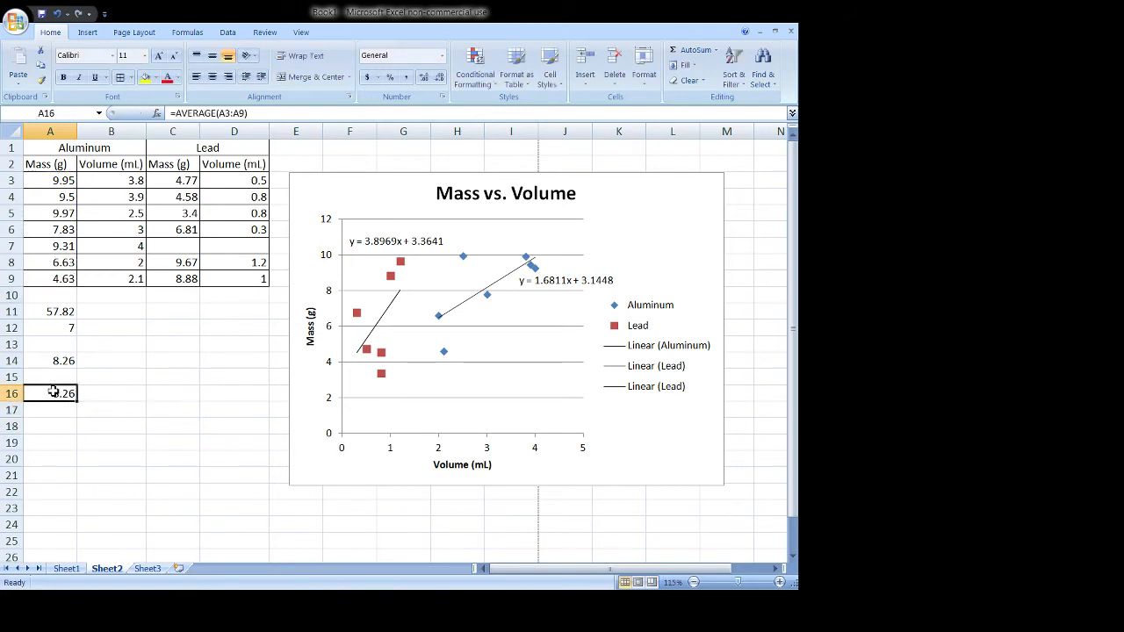
left_click(56, 407)
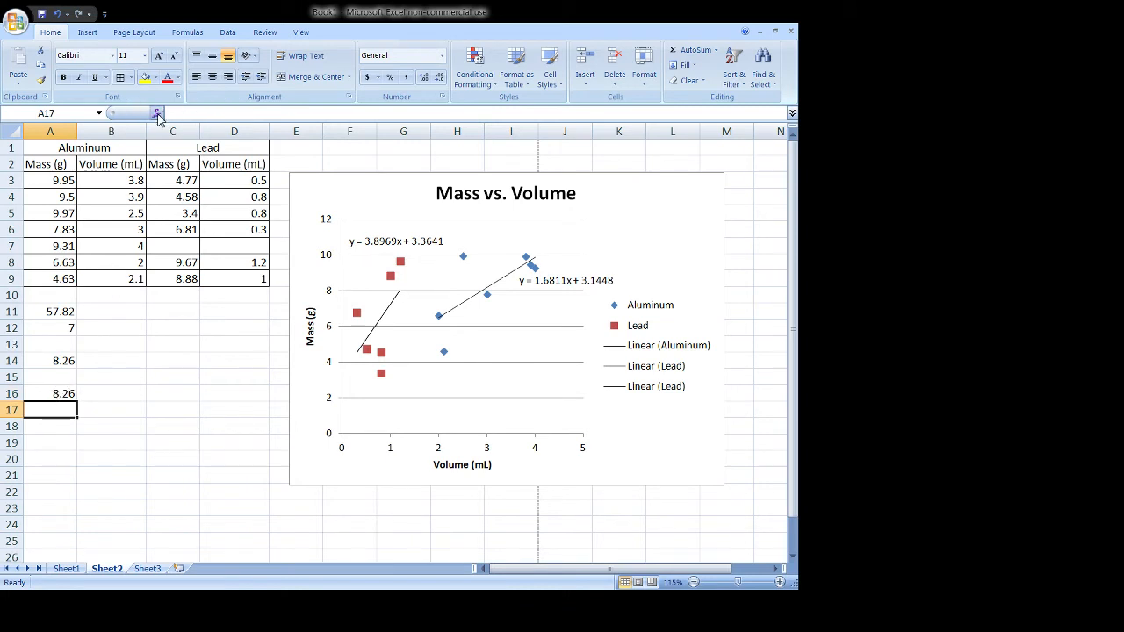
type("=")
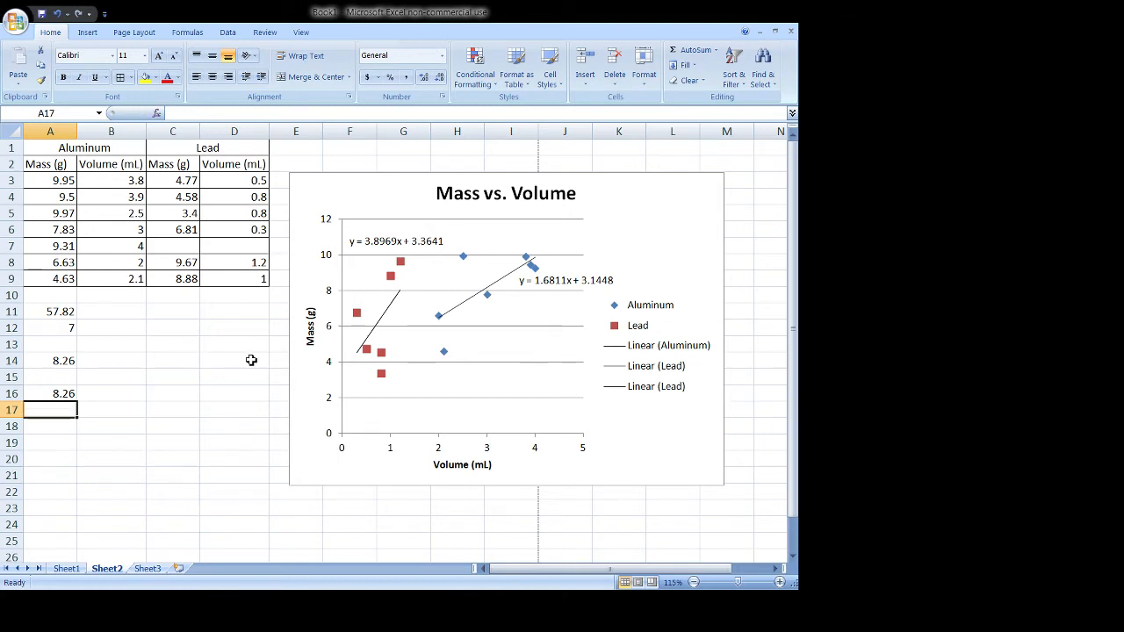
left_click(121, 341)
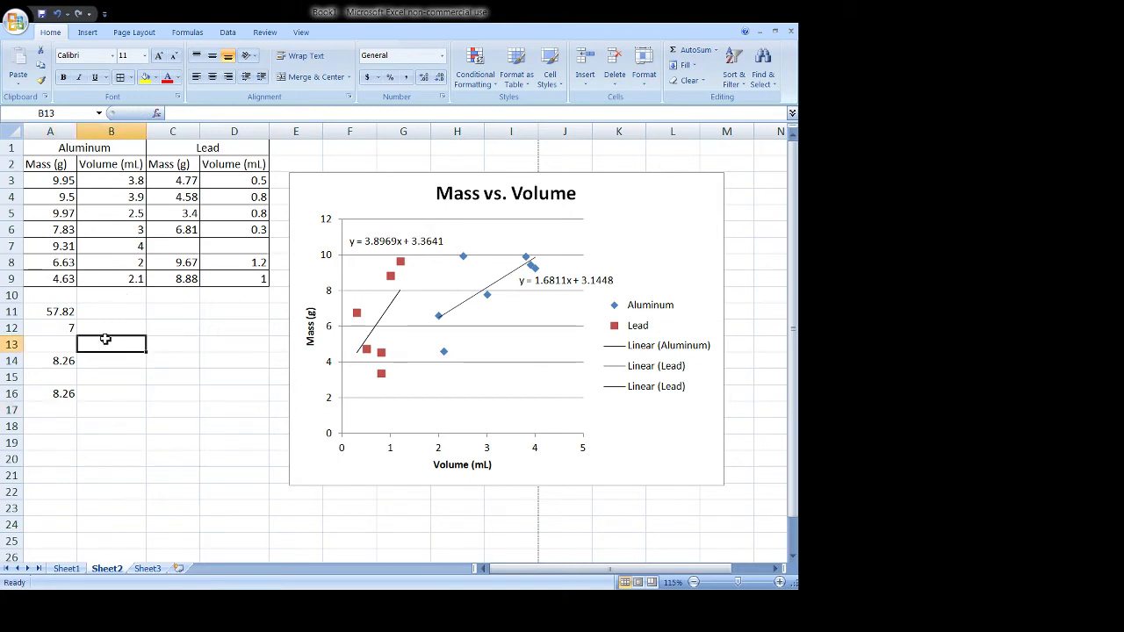
left_click(124, 327)
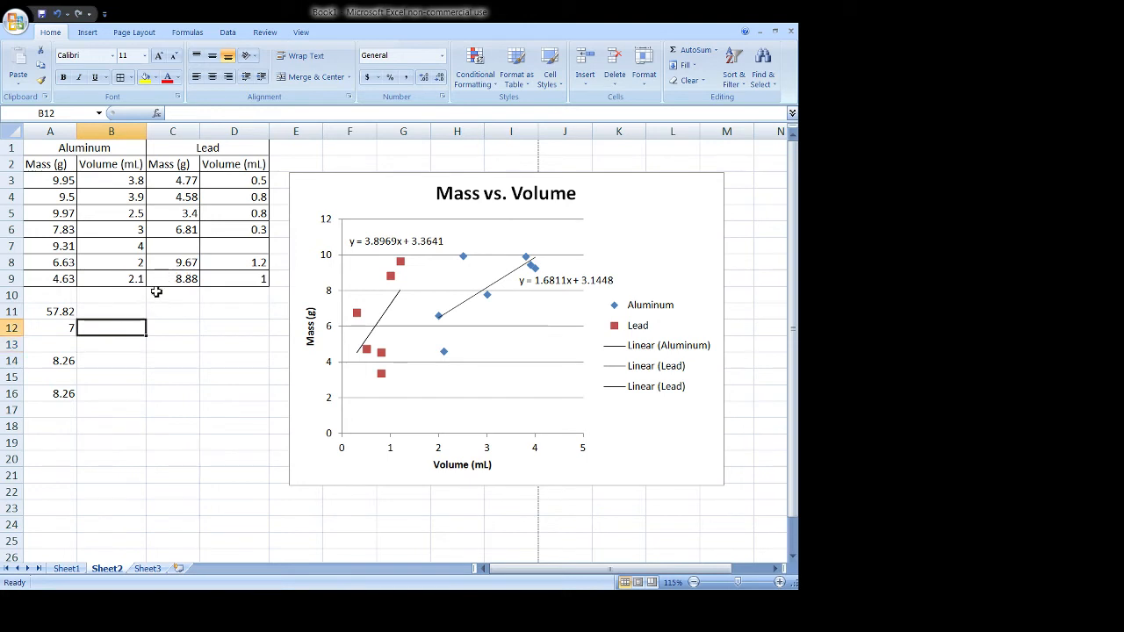
Step: Move the Mass vs. Volume chart away from the table to free columns E and F
left_click(368, 190)
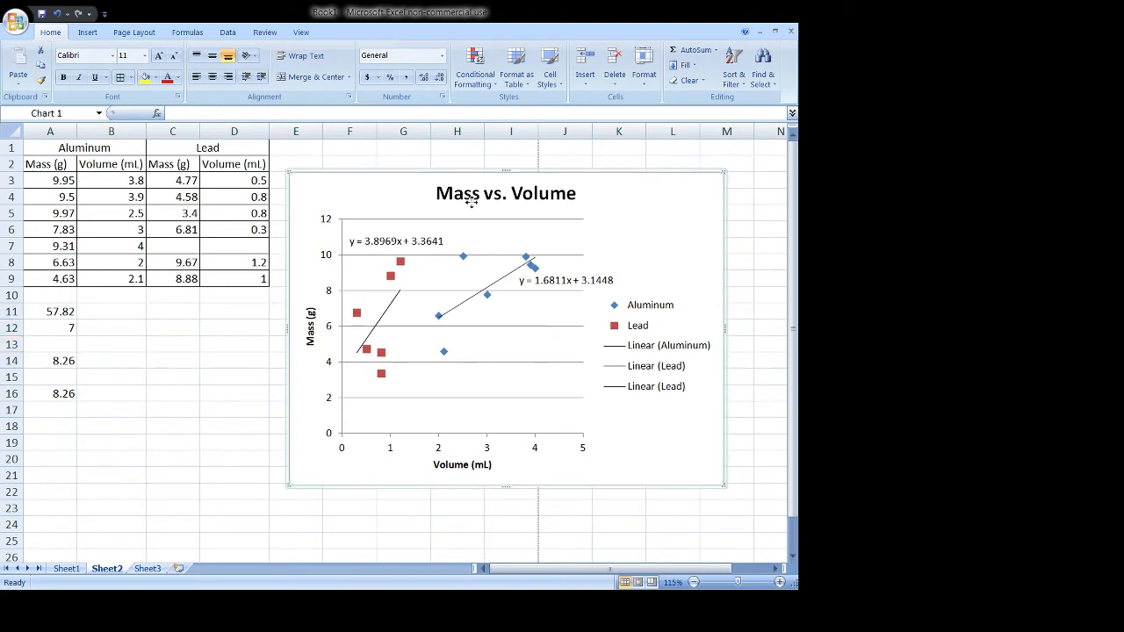
left_click_drag(370, 193, 458, 231)
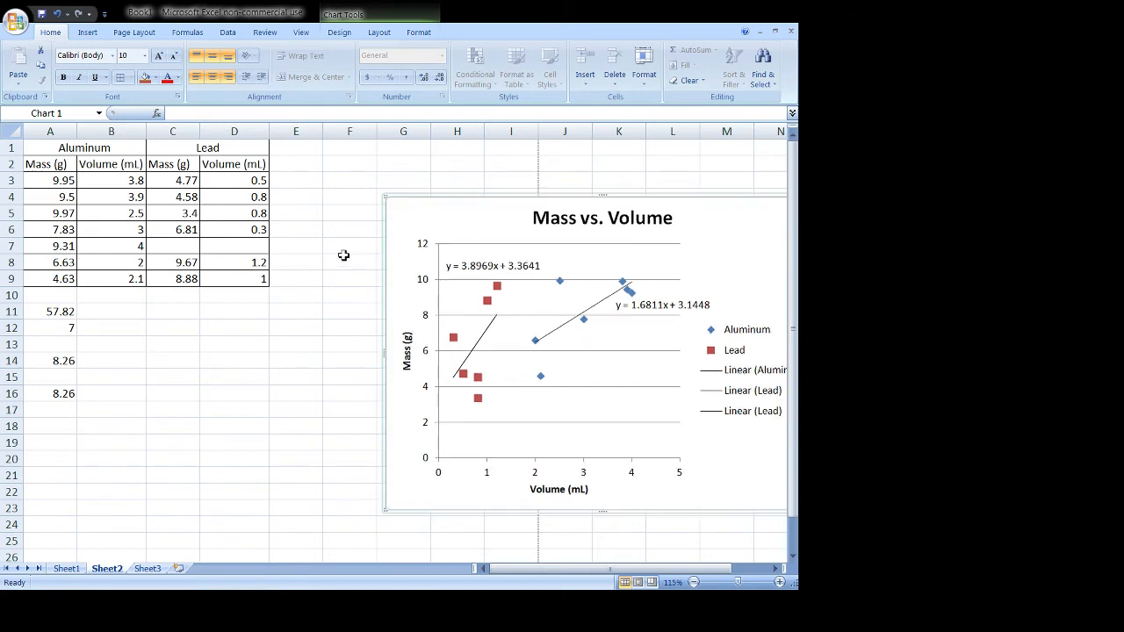
Step: Enter =IF(C3>5,C3,"") in cell E3 to show the Lead mass only when it exceeds 5
left_click(305, 178)
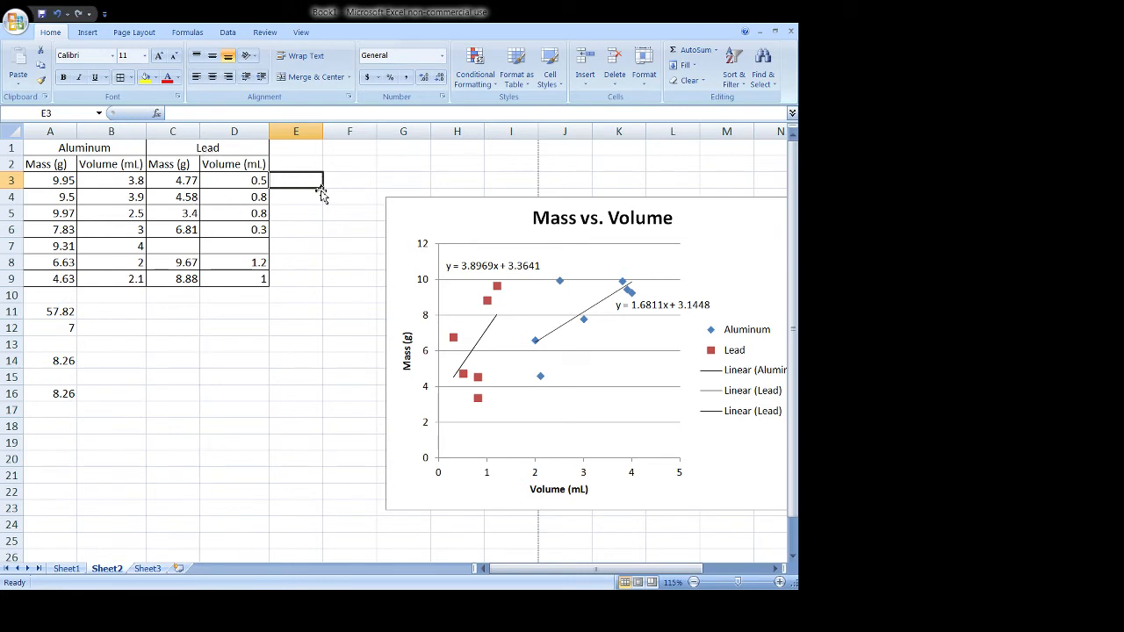
type("=if(")
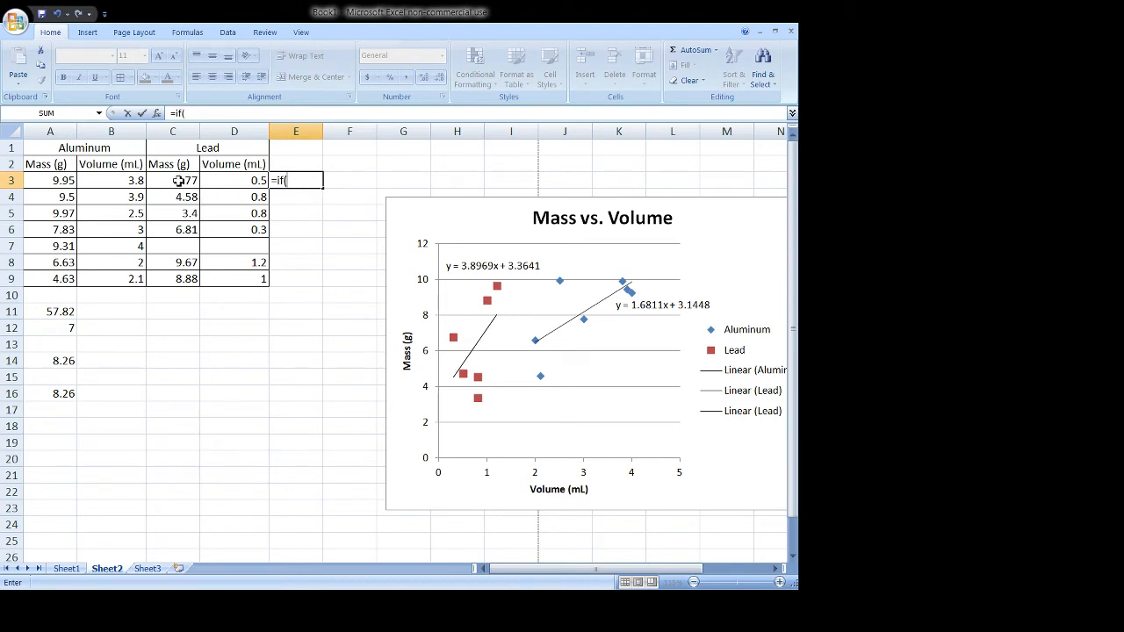
left_click(179, 180)
type(">5,")
left_click(178, 181)
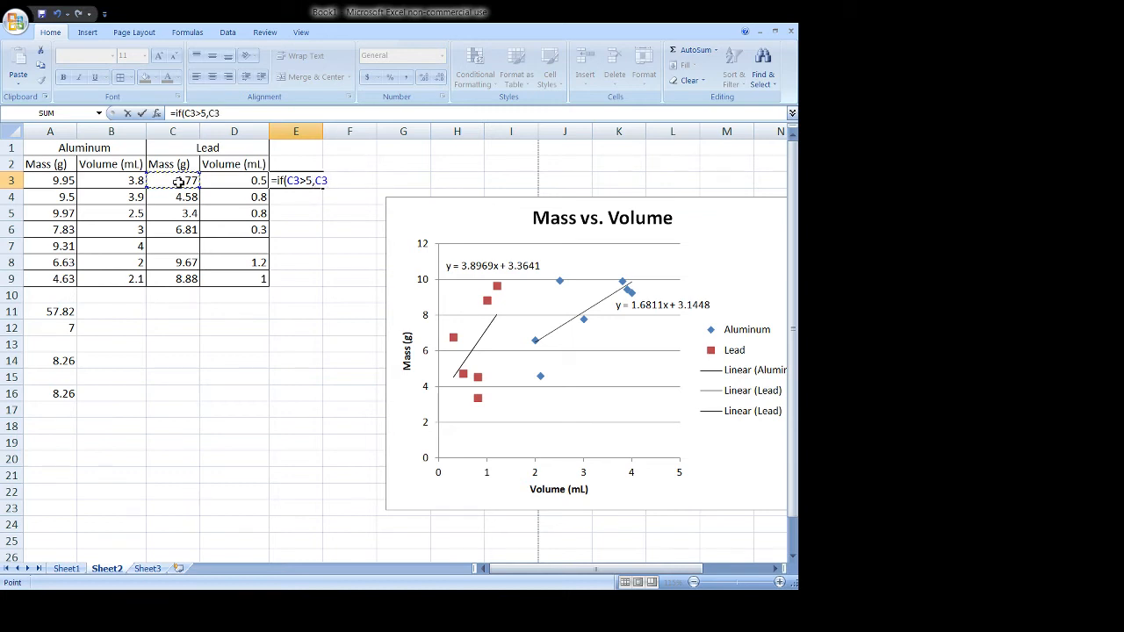
type(",")
key("Return")
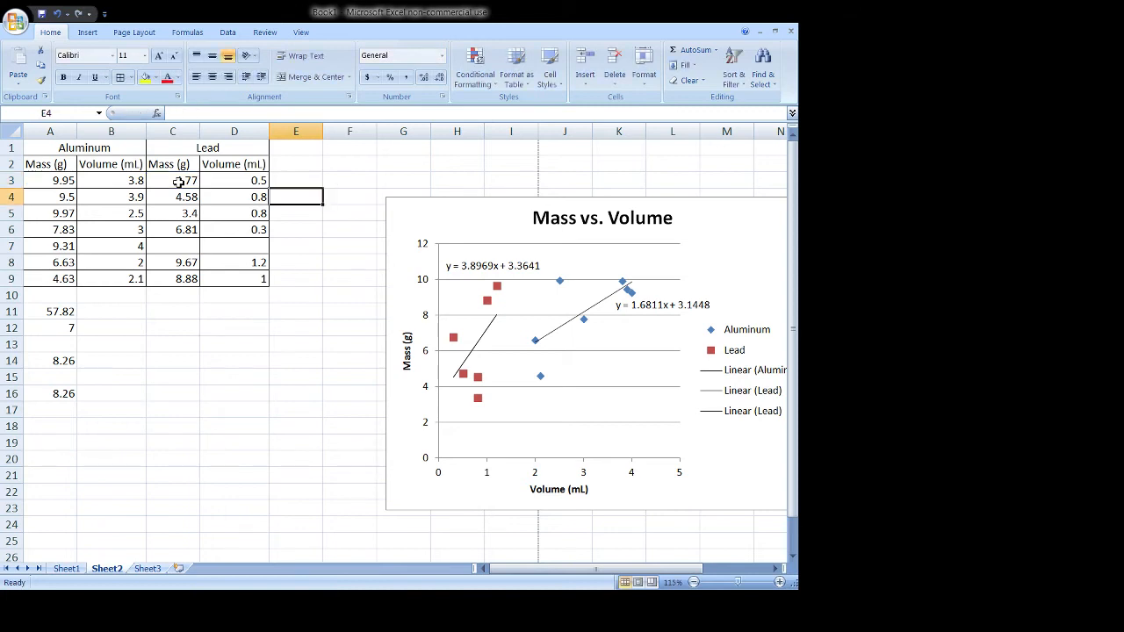
Step: Fill the IF formula from E3 down to E9 and check the copied formula in E6
left_click(303, 180)
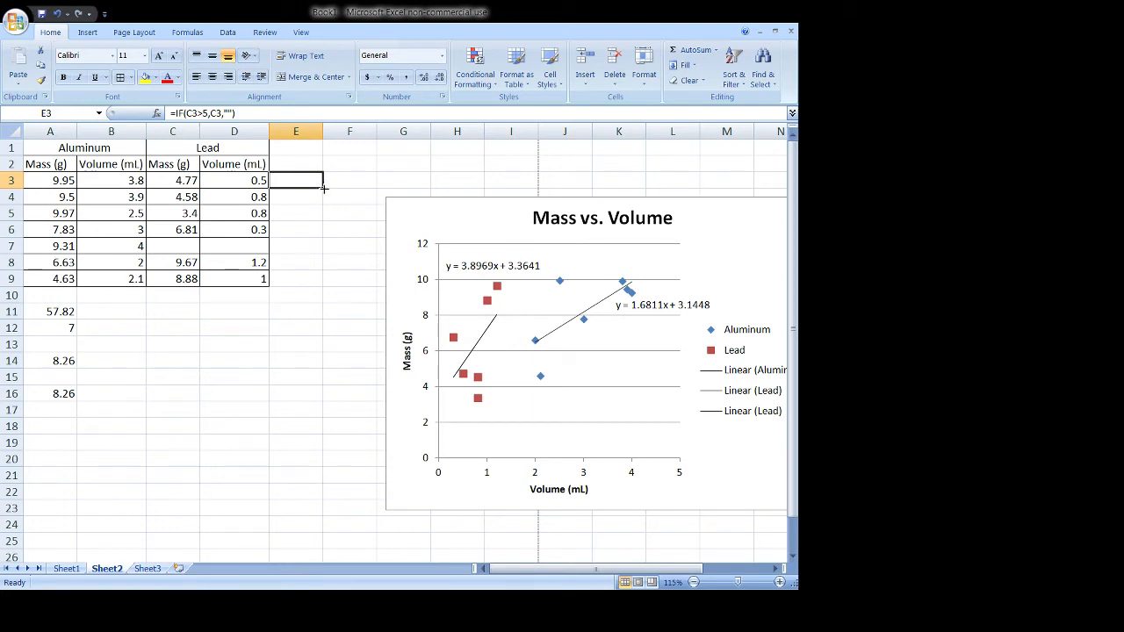
left_click_drag(324, 190, 320, 282)
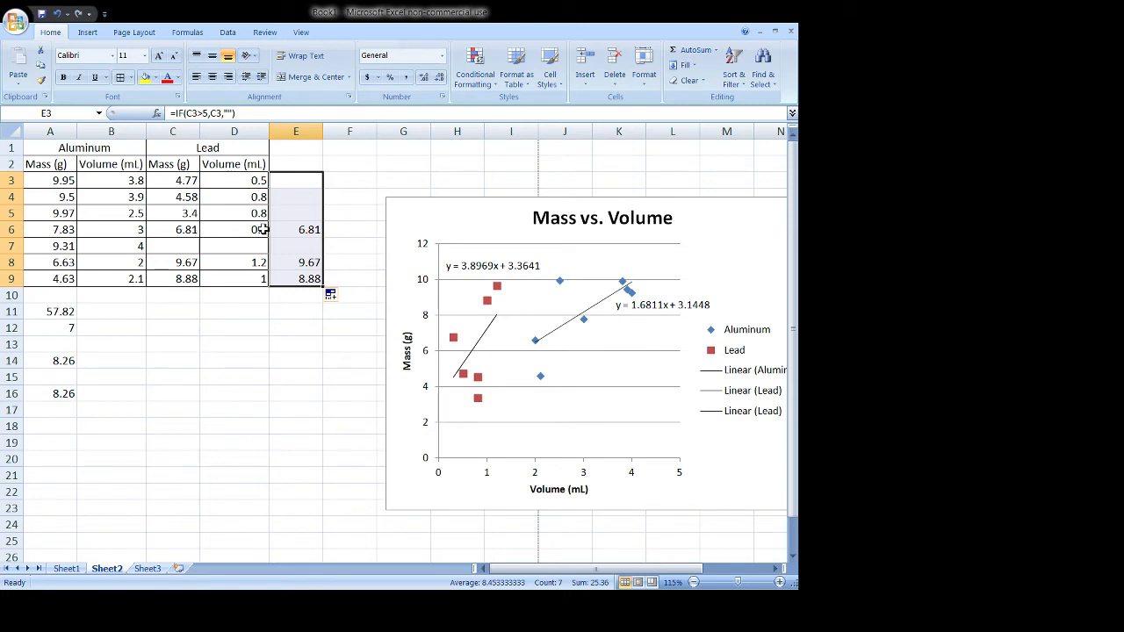
left_click(314, 231)
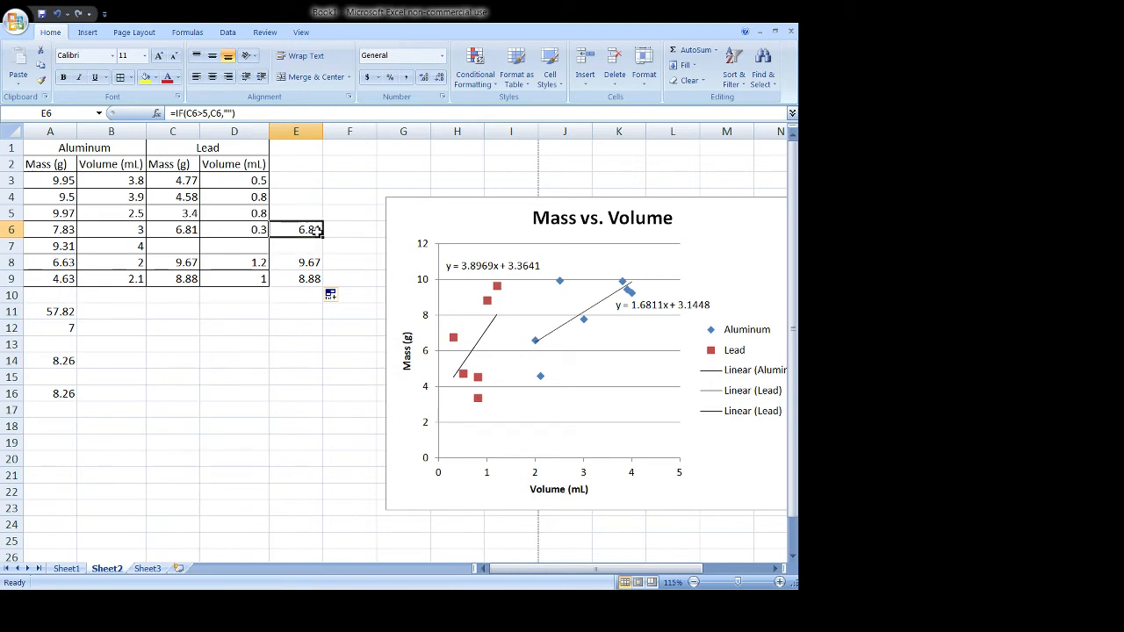
double_click(308, 180)
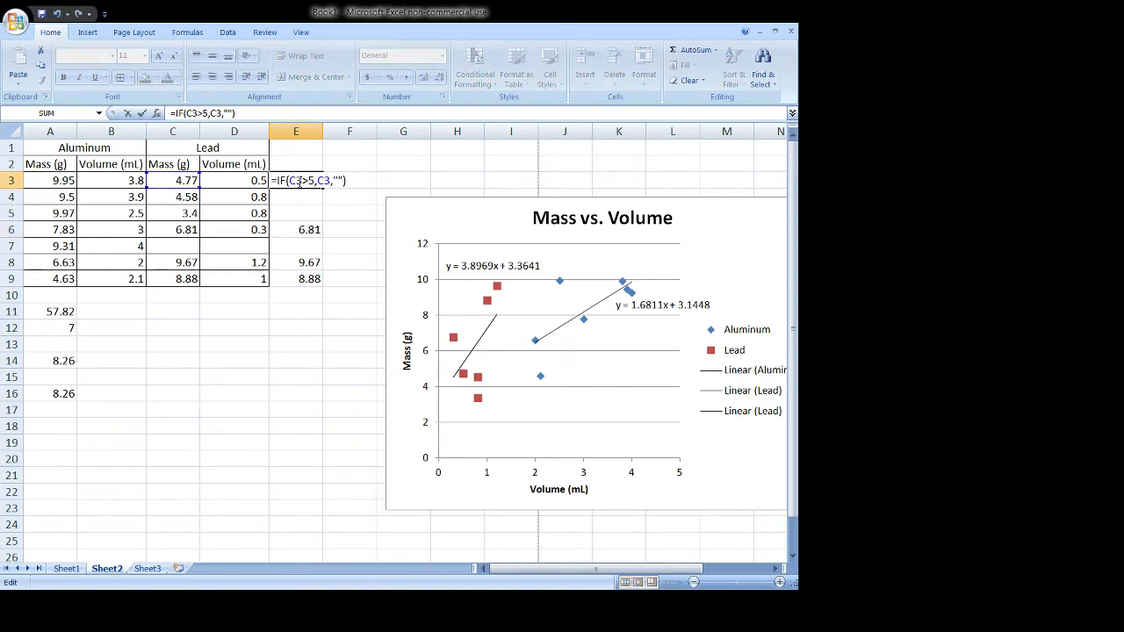
type("and")
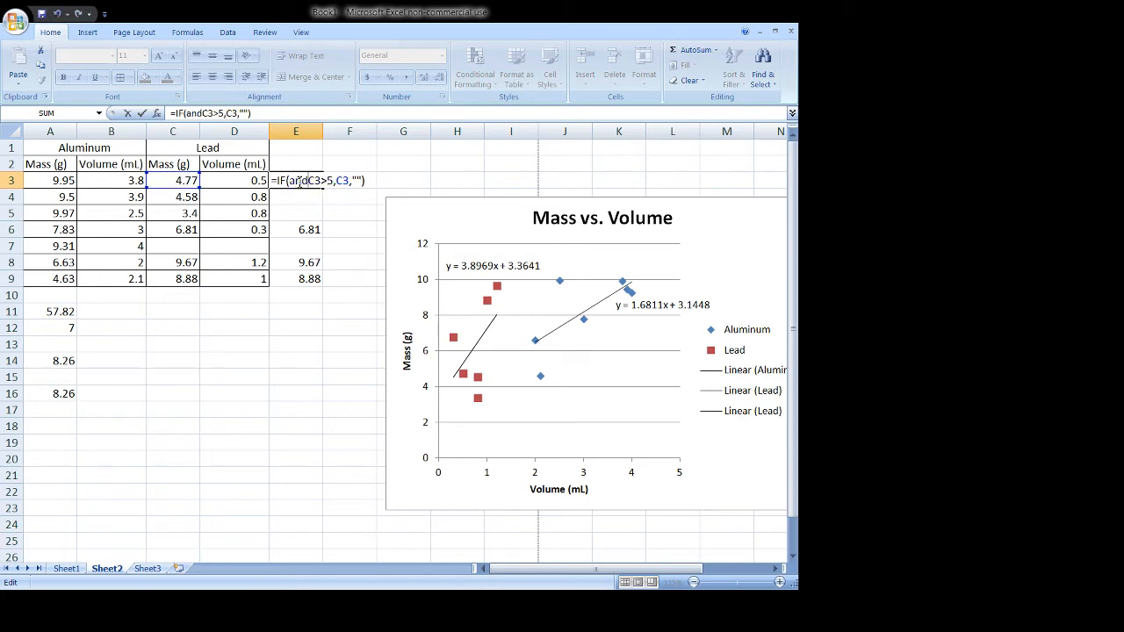
type("(")
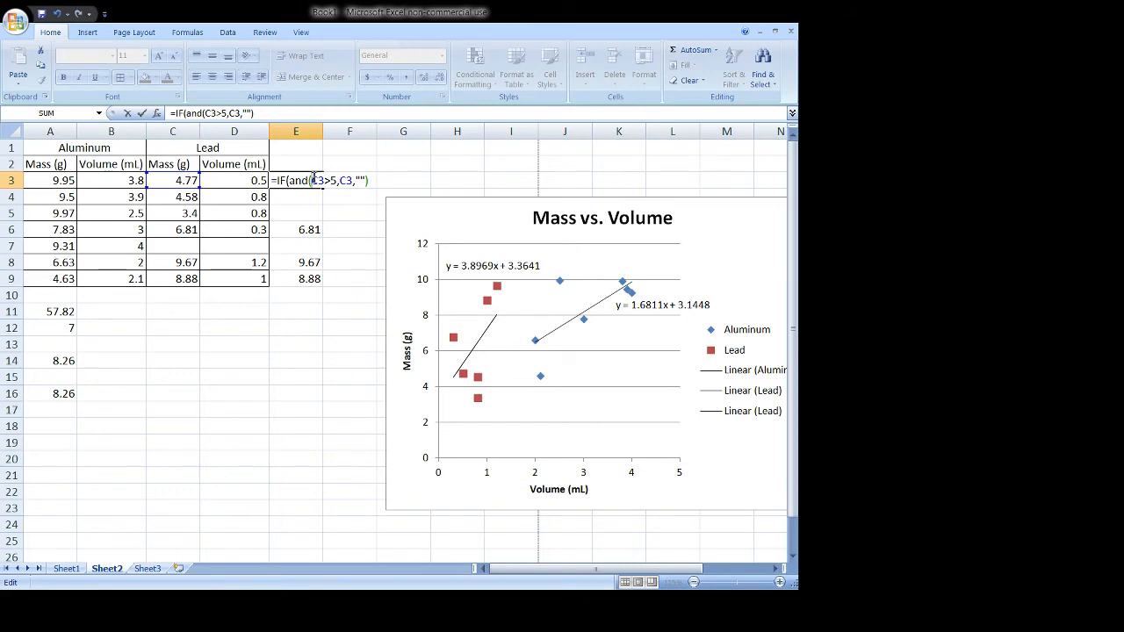
left_click(337, 180)
Step: Replace the formula in E3 with =IF(AND(C3>5,C3<7),"cool","lame") to label Lead masses between 5 and 7
left_click_drag(373, 180, 194, 160)
key("BackSpace")
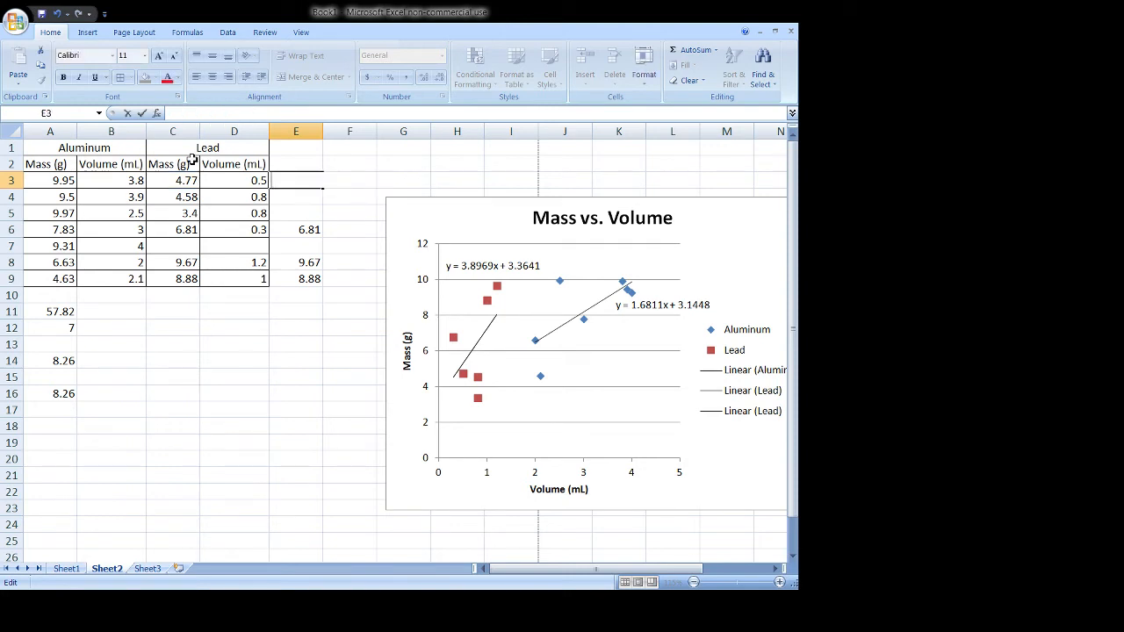
type("=if")
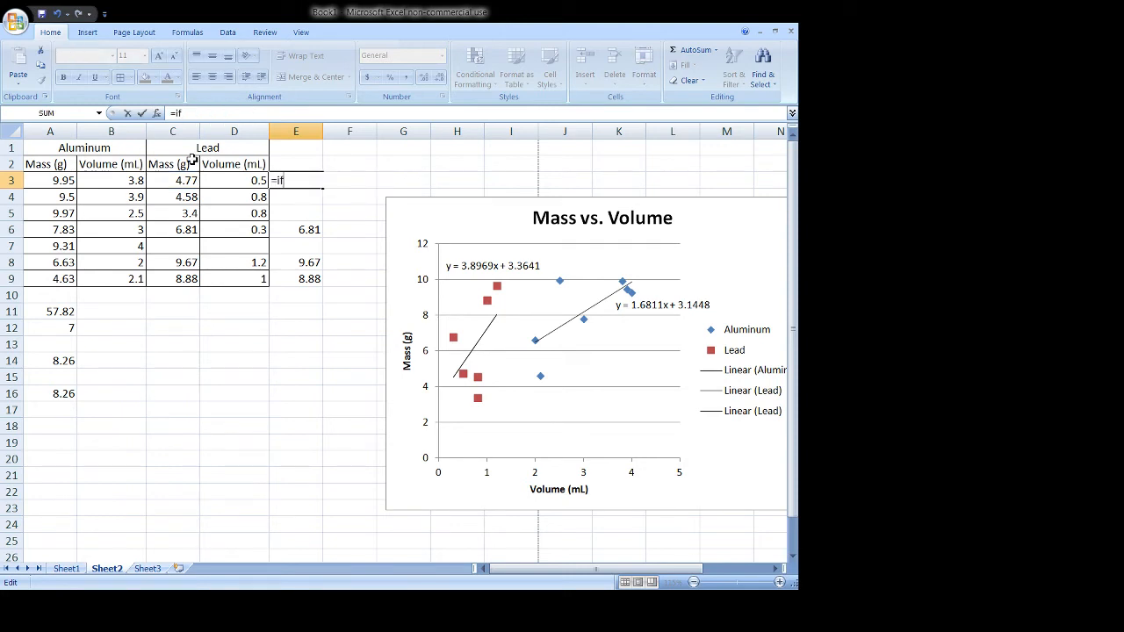
type("(and(")
left_click(187, 180)
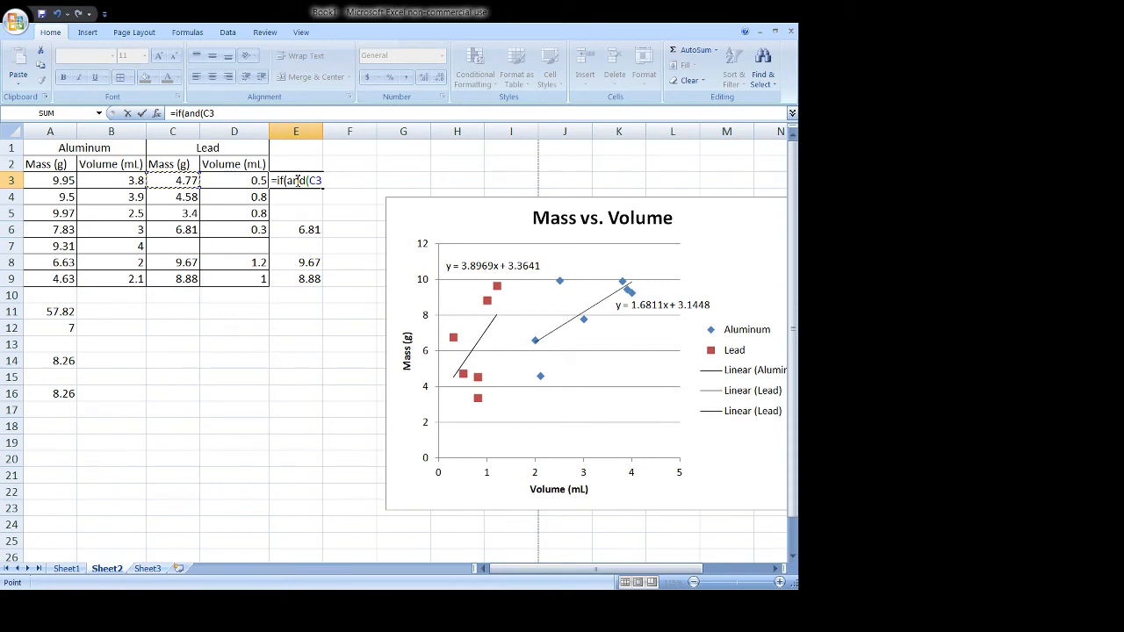
type(">5")
type(",")
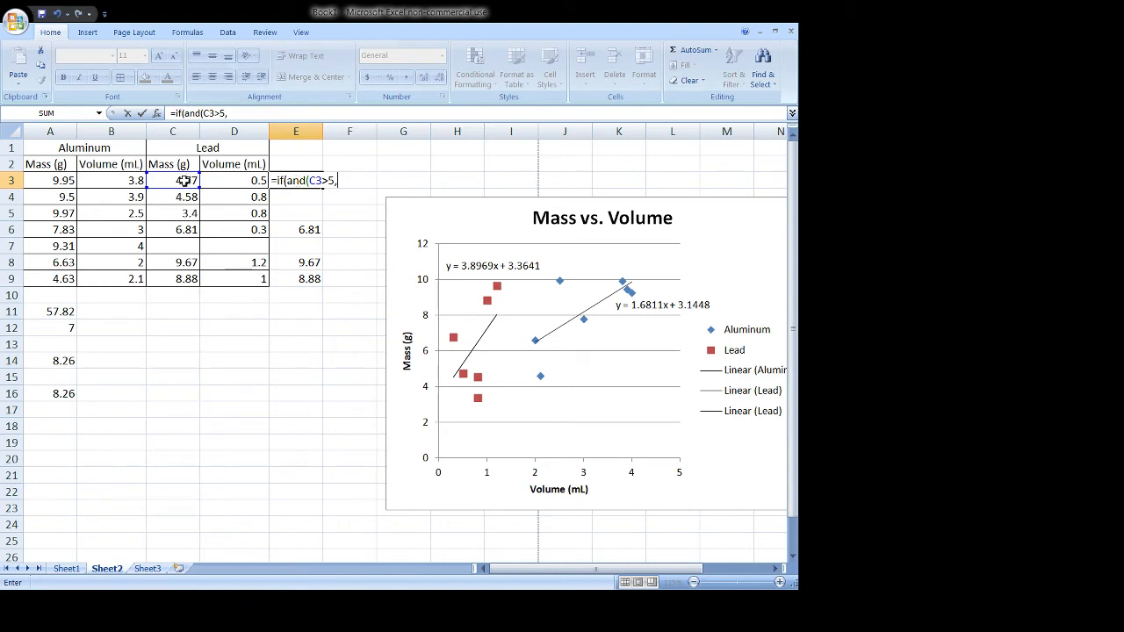
left_click(185, 180)
type("<")
type("),\"c")
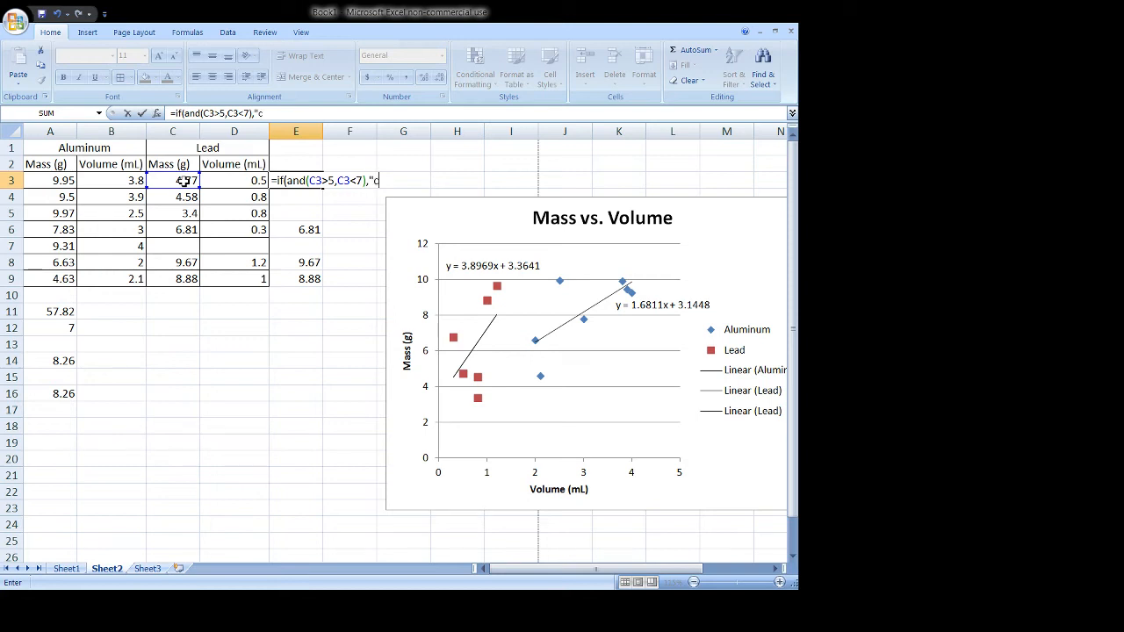
type("ool\",no")
key("BackSpace")
key("BackSpace")
key("BackSpace")
type("is")
key("BackSpace")
key("BackSpace")
type("\"lam")
key("BackSpace")
type("me\")")
key("Return")
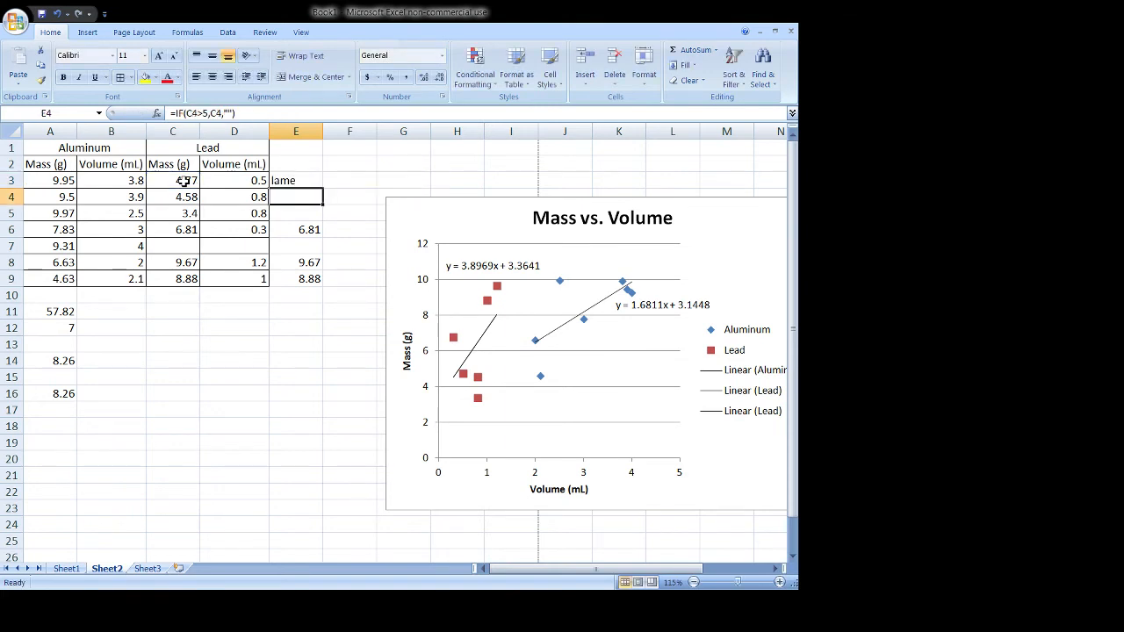
Step: Fill the cool/lame formula from E3 down to E9 and check the copied formula in E6 against the mass in C6
left_click(288, 183)
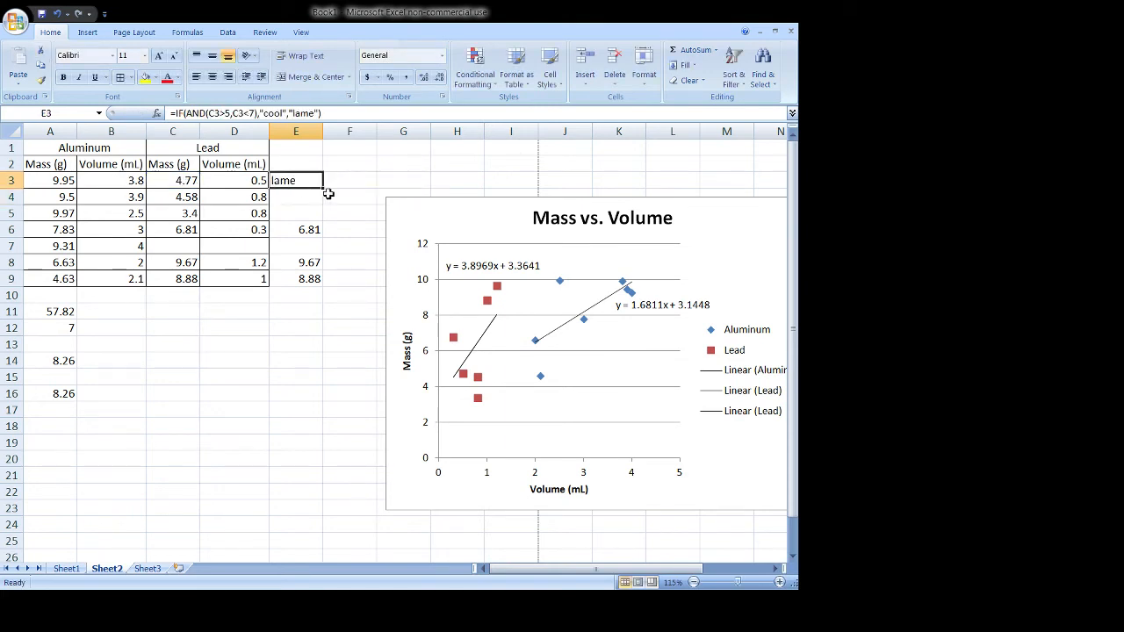
left_click_drag(323, 190, 327, 286)
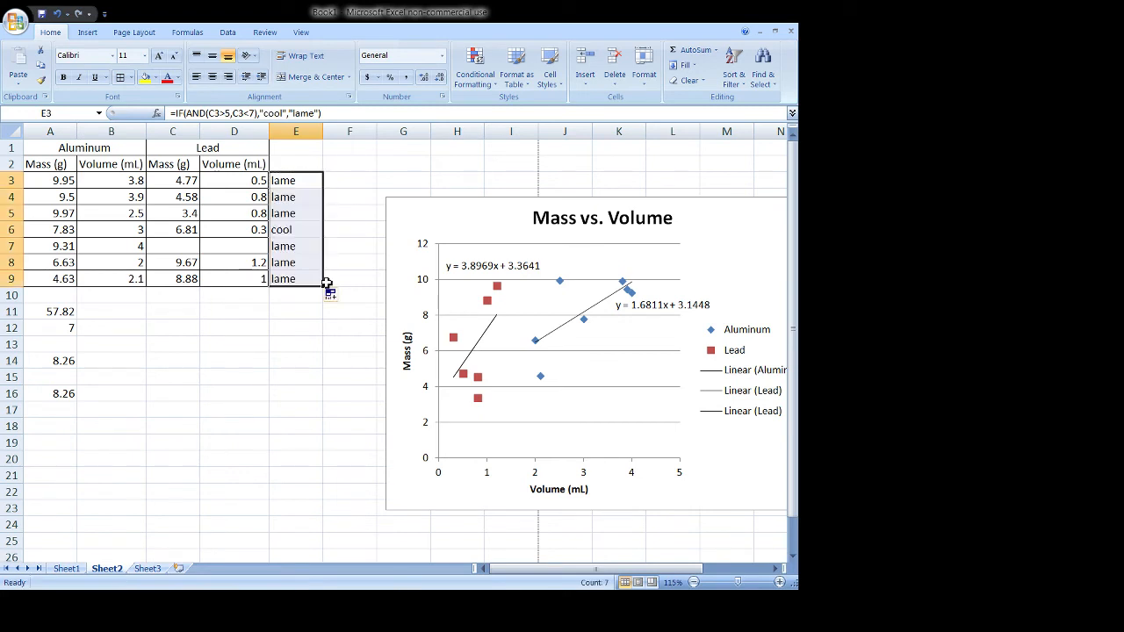
left_click(343, 232)
left_click(305, 233)
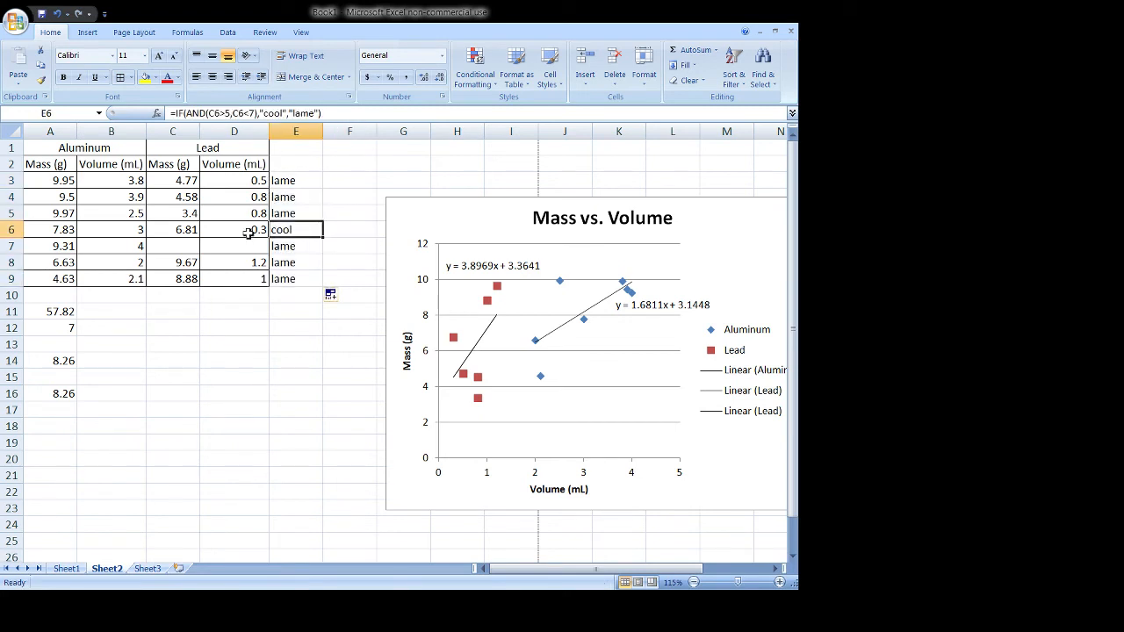
left_click(186, 231)
left_click(326, 237)
left_click(284, 234)
left_click(194, 231)
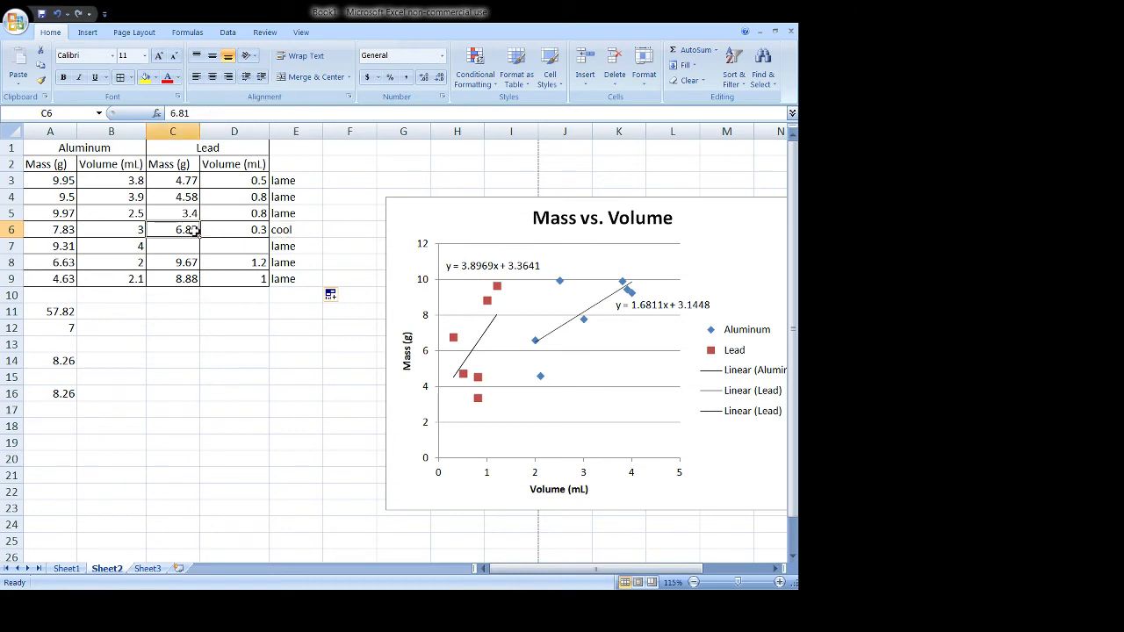
left_click(301, 232)
Step: Change the E3 formula's results from text to numbers, giving =IF(AND(C3>5,C3<7),3,5)
left_click(301, 180)
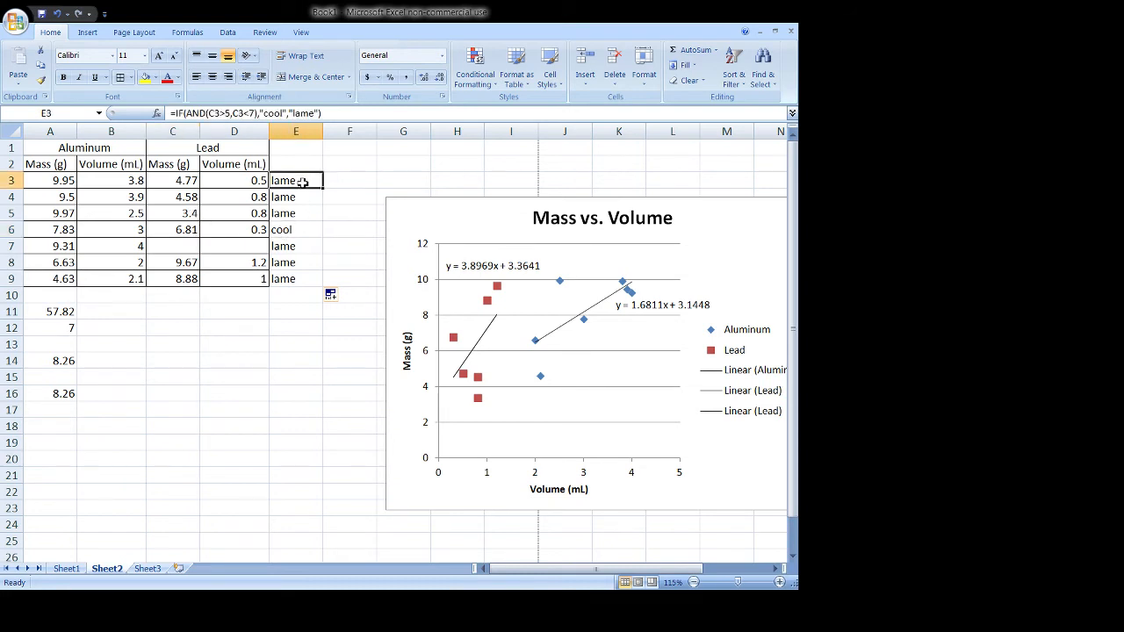
double_click(297, 180)
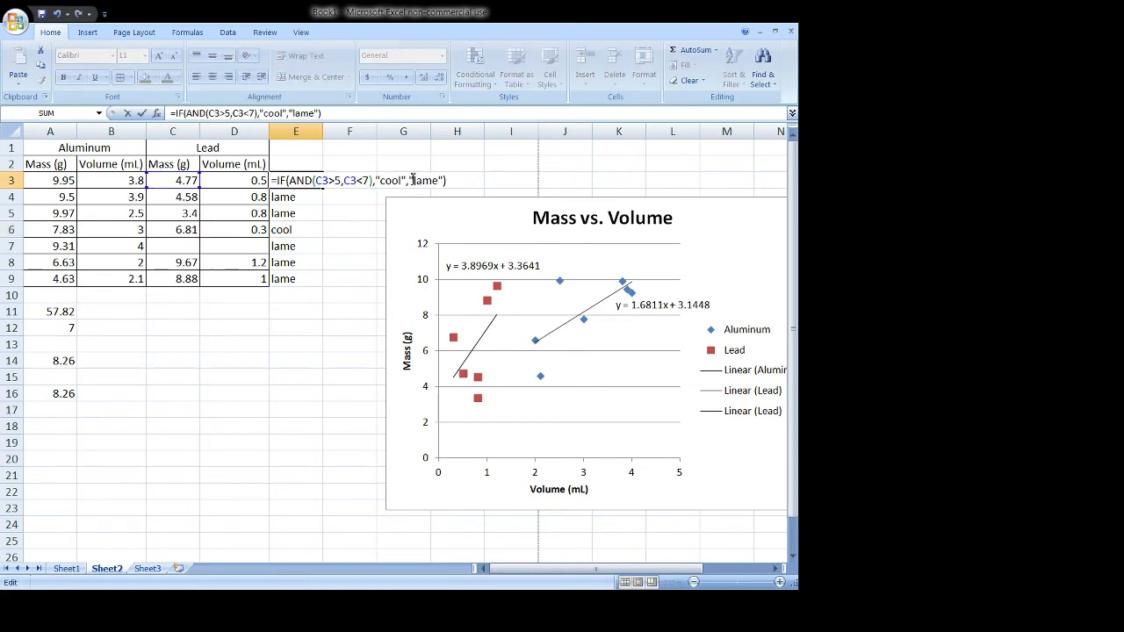
left_click_drag(407, 180, 376, 180)
type("3")
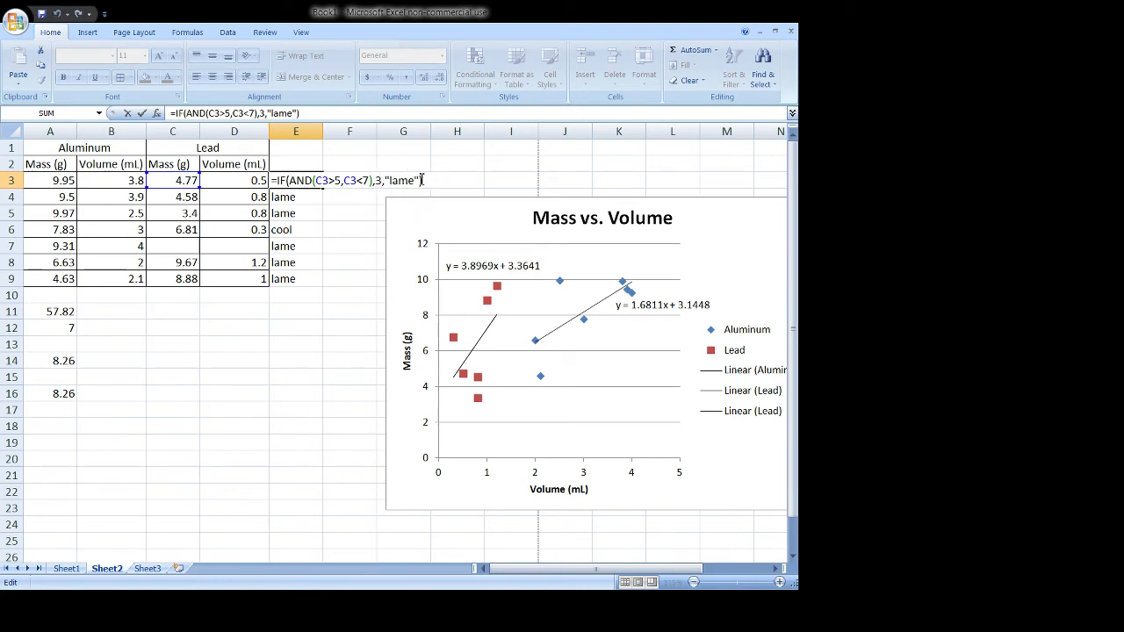
left_click_drag(422, 180, 387, 179)
type("5")
key("Return")
Step: Fill the numeric IF/AND formula from E3 down to E9 and check the copied formula in E6
left_click(312, 180)
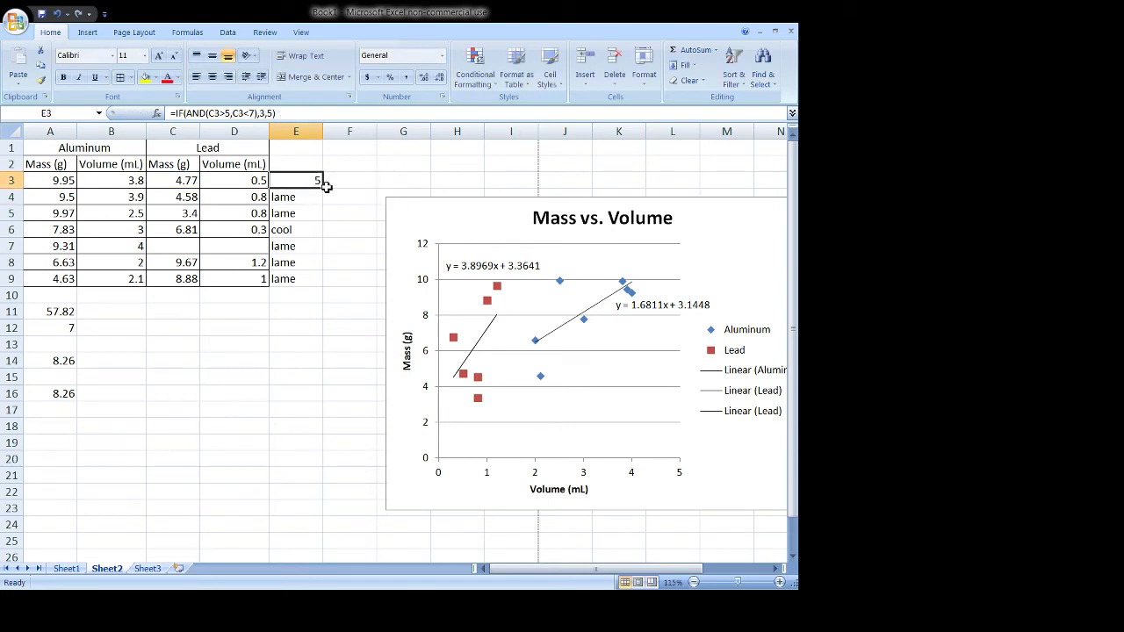
left_click_drag(326, 185, 325, 286)
left_click(318, 185)
left_click(331, 229)
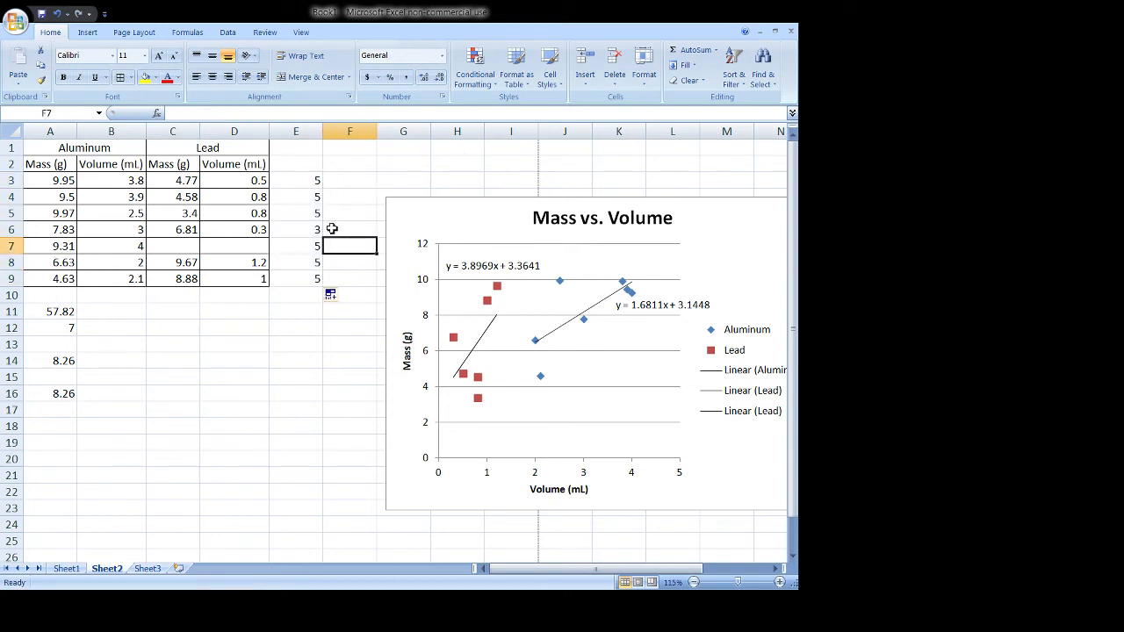
left_click(312, 229)
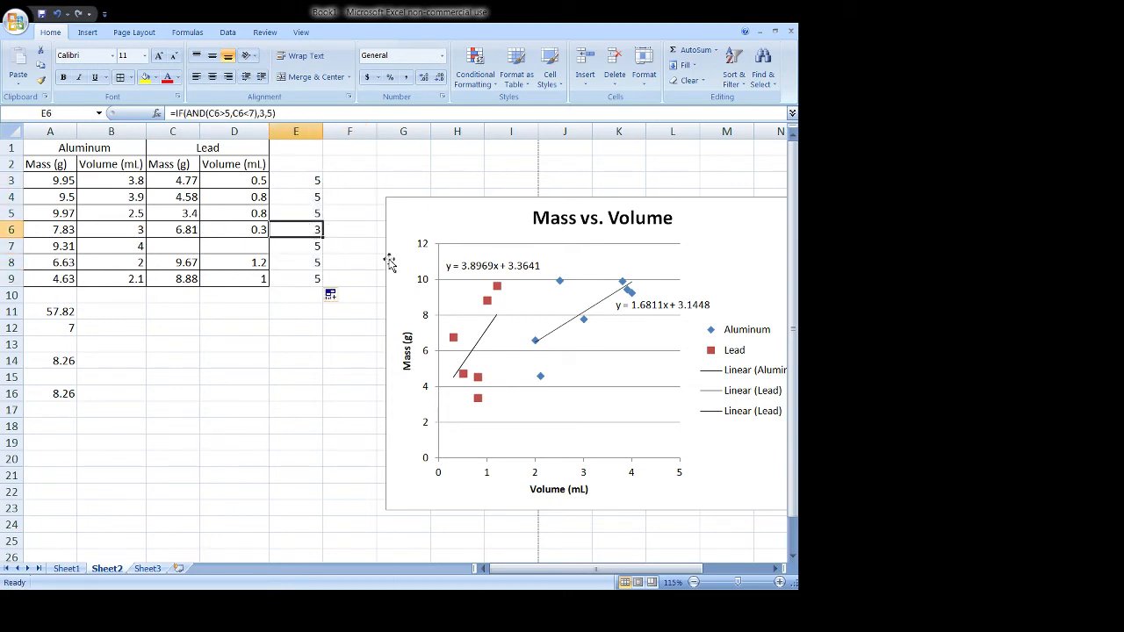
Step: Clear the contents of E3:E12 to remove the IF formulas beside the Lead data
left_click(329, 195)
left_click_drag(303, 180, 321, 328)
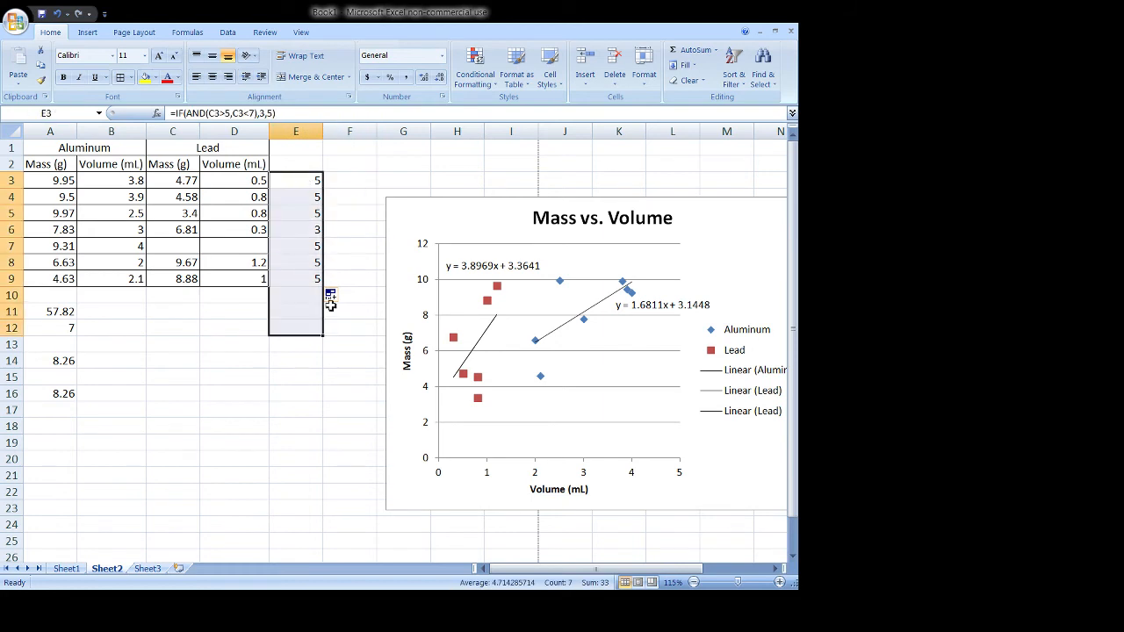
key("Delete")
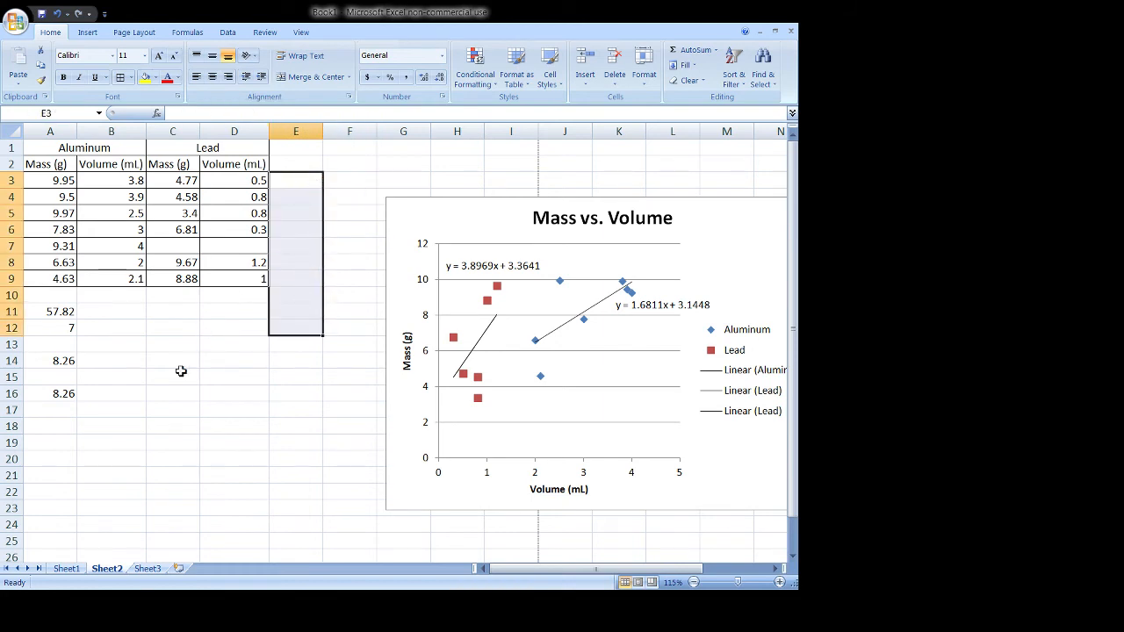
left_click(170, 407)
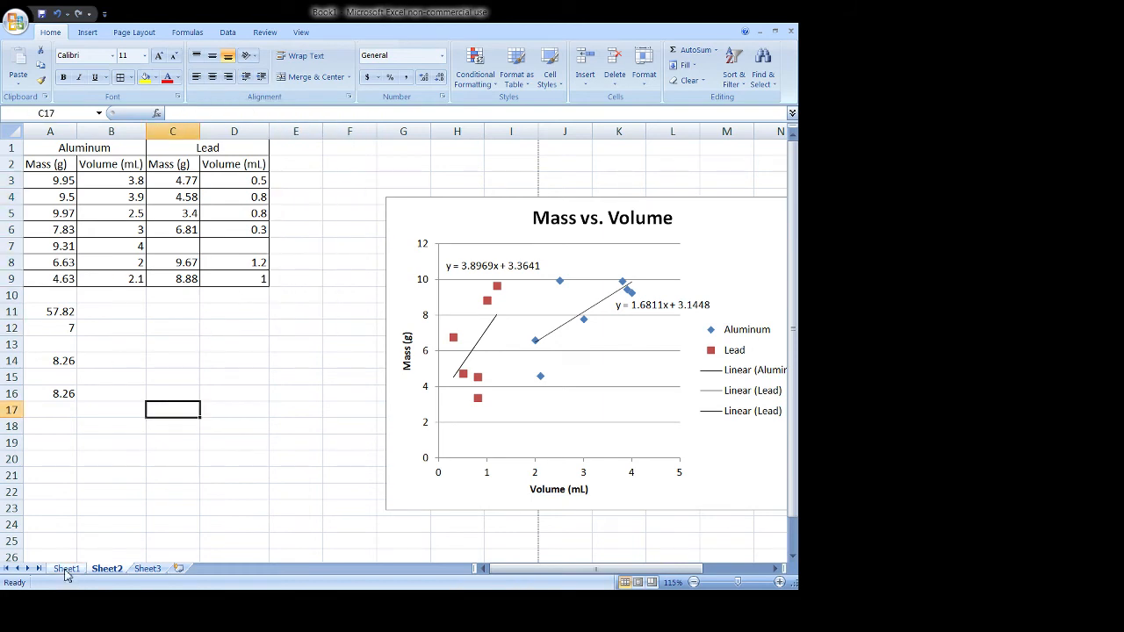
Step: Switch to Sheet1 and examine its Time (s) and [Na2S2O3] column headings
left_click(420, 235)
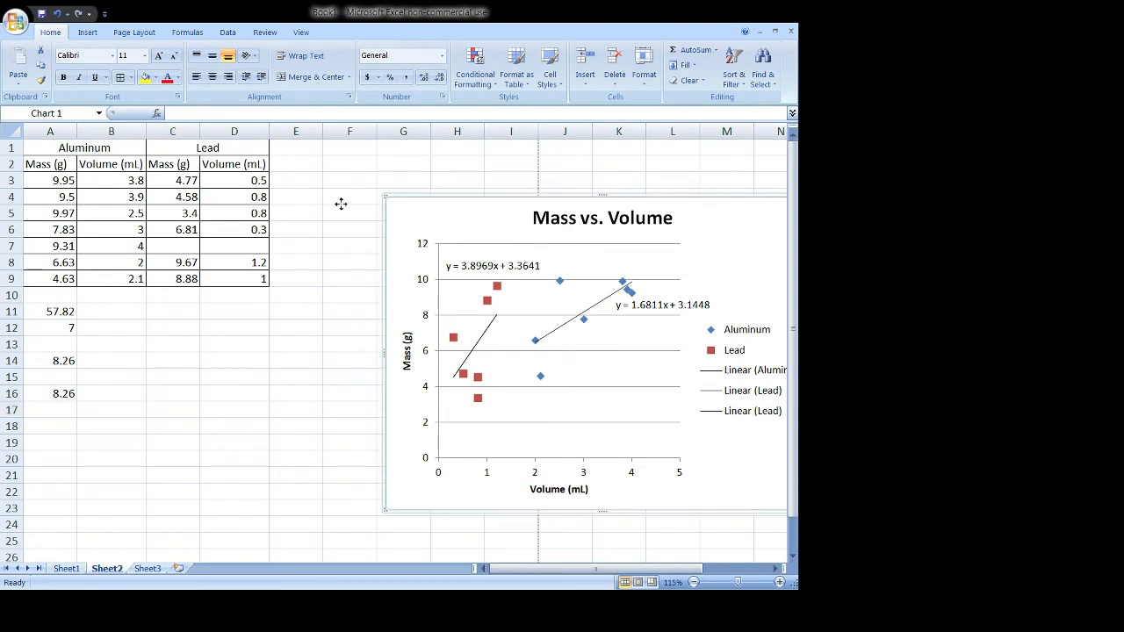
left_click_drag(330, 196, 331, 197)
left_click(66, 568)
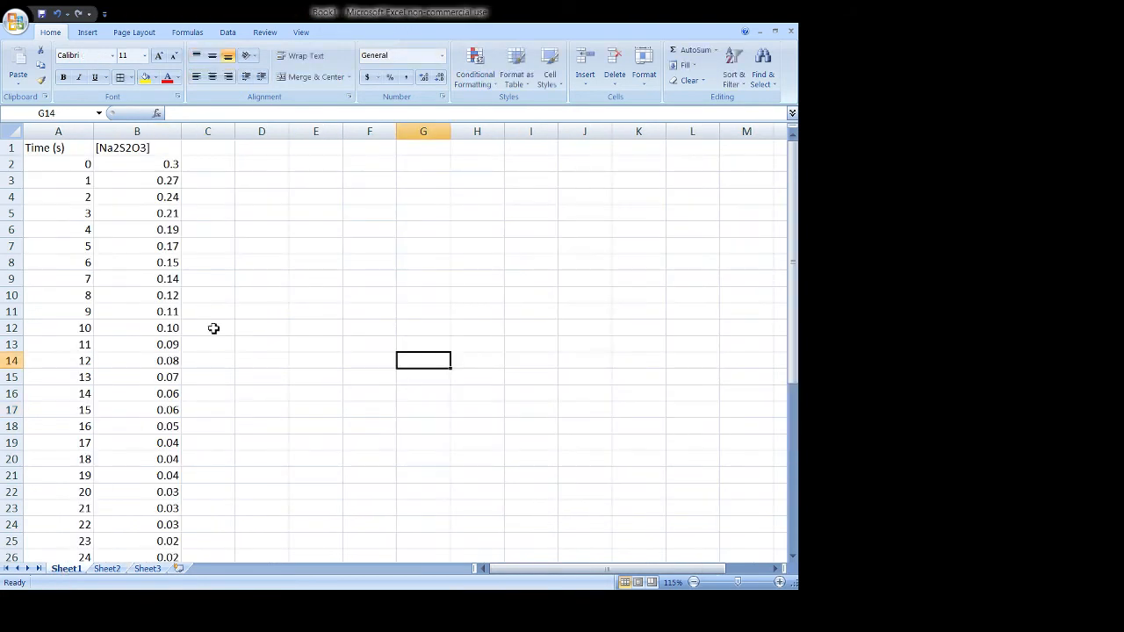
left_click(293, 231)
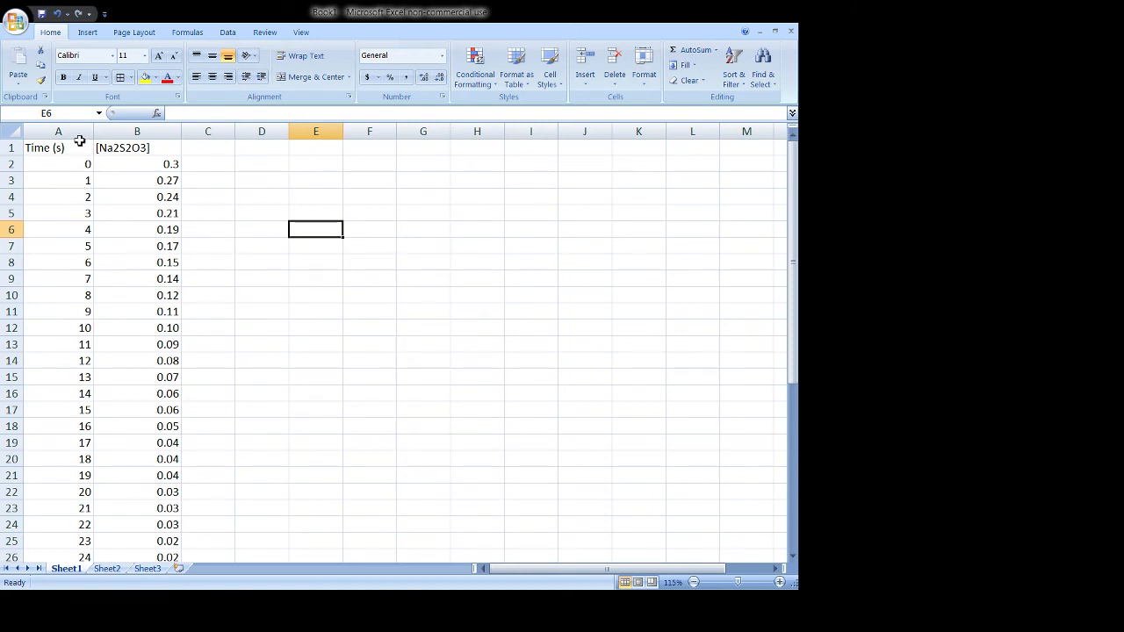
left_click(130, 148)
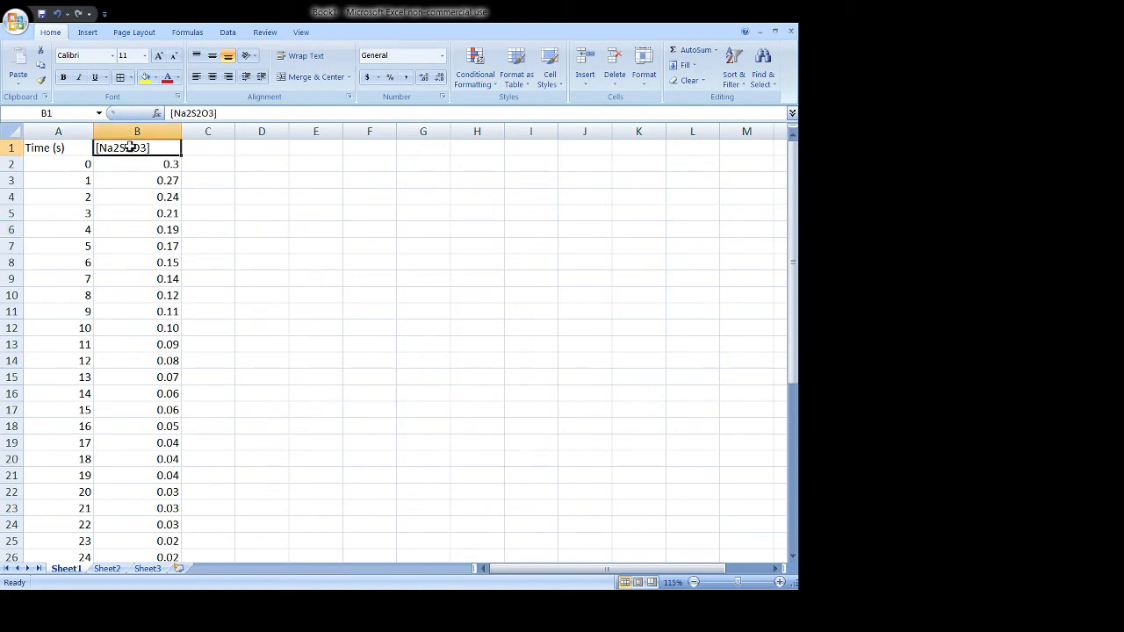
left_click(65, 148)
left_click(104, 148)
left_click(237, 178)
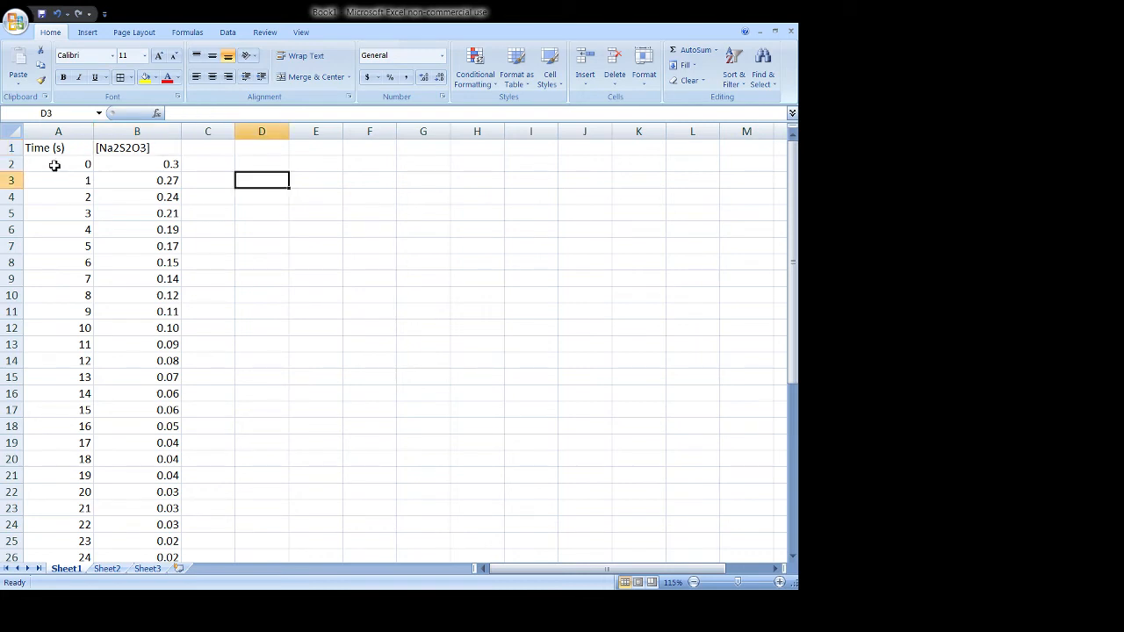
Step: Insert a markers-only scatter chart of the Time (s) and [Na2S2O3] data in A1:B42 and place it beside the first data rows
left_click_drag(44, 145, 166, 525)
left_click_drag(160, 578, 160, 524)
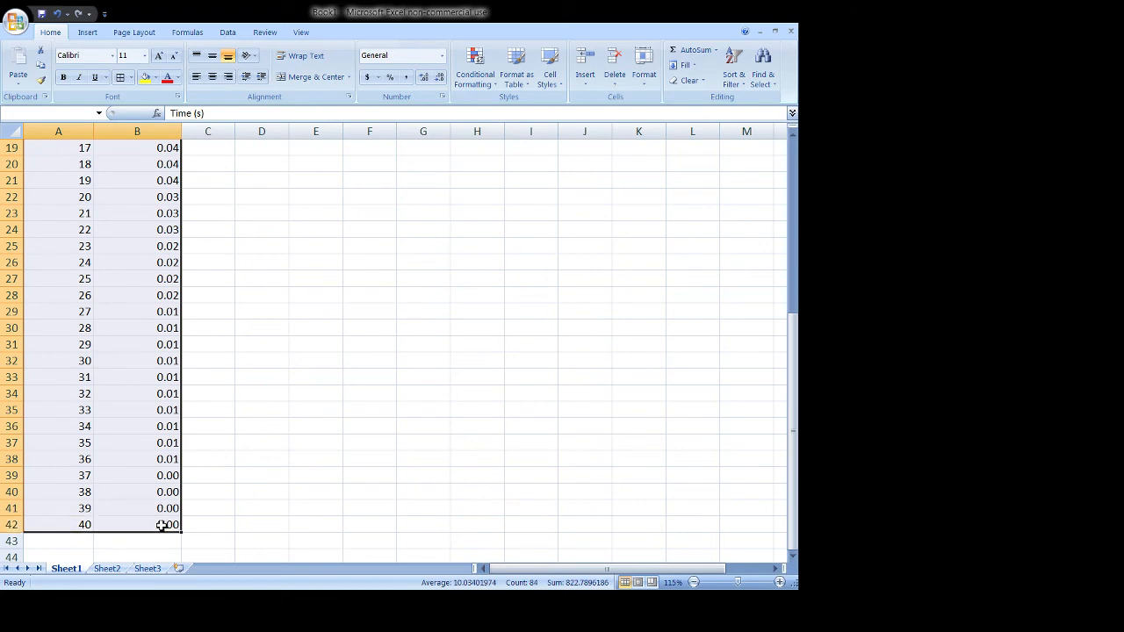
left_click(87, 33)
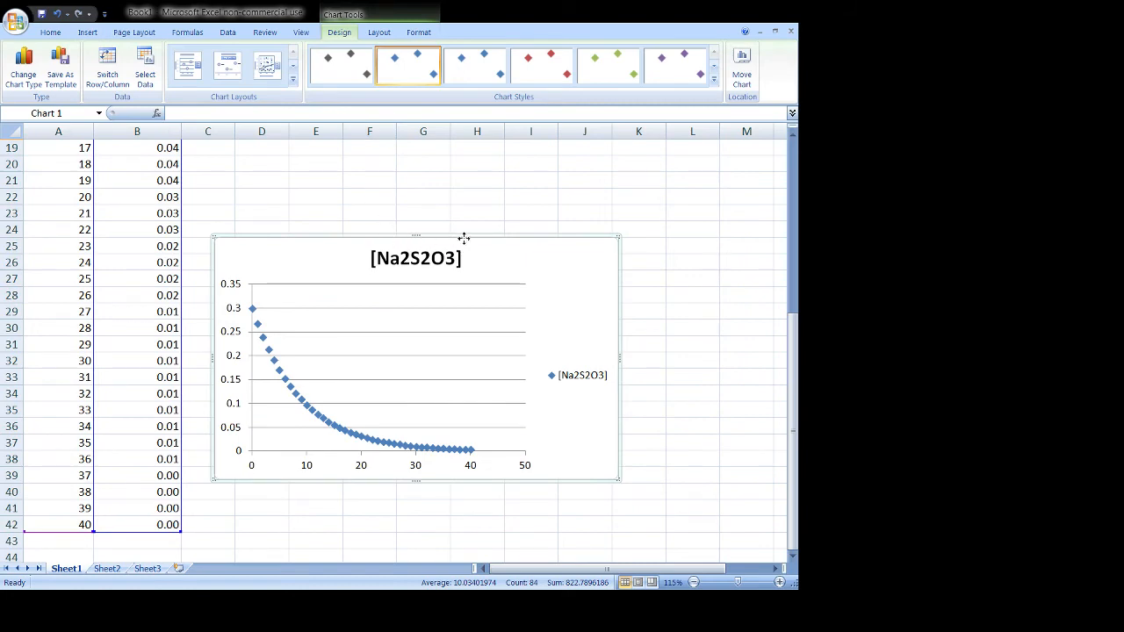
left_click_drag(464, 238, 399, 169)
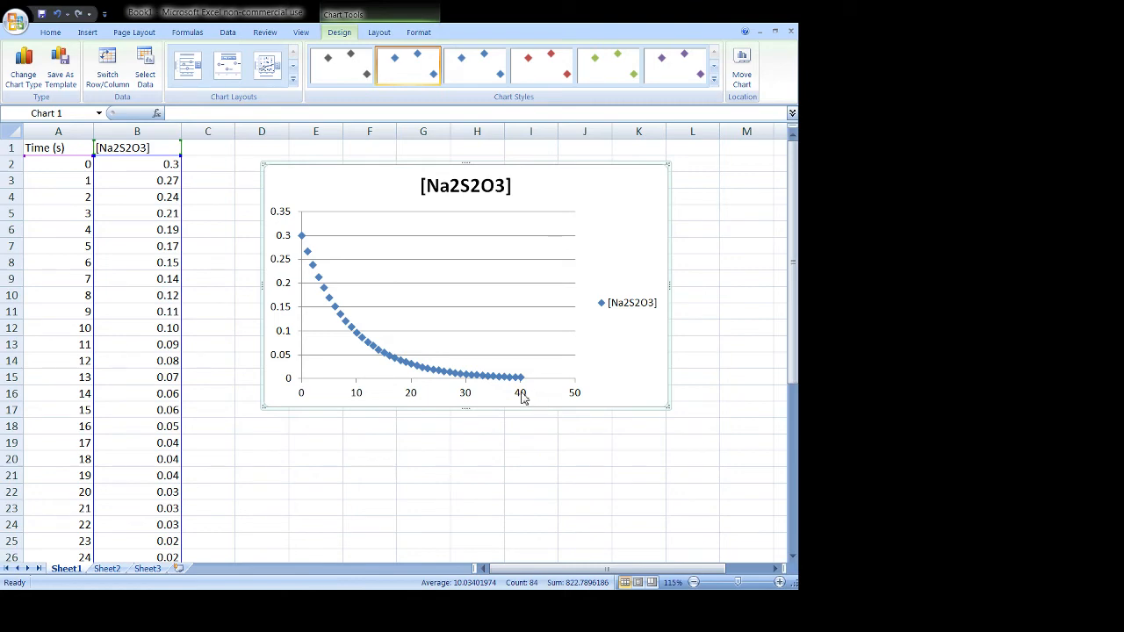
scroll(98, 341, "down", 8)
scroll(99, 341, "up", 8)
left_click(424, 459)
left_click(285, 221)
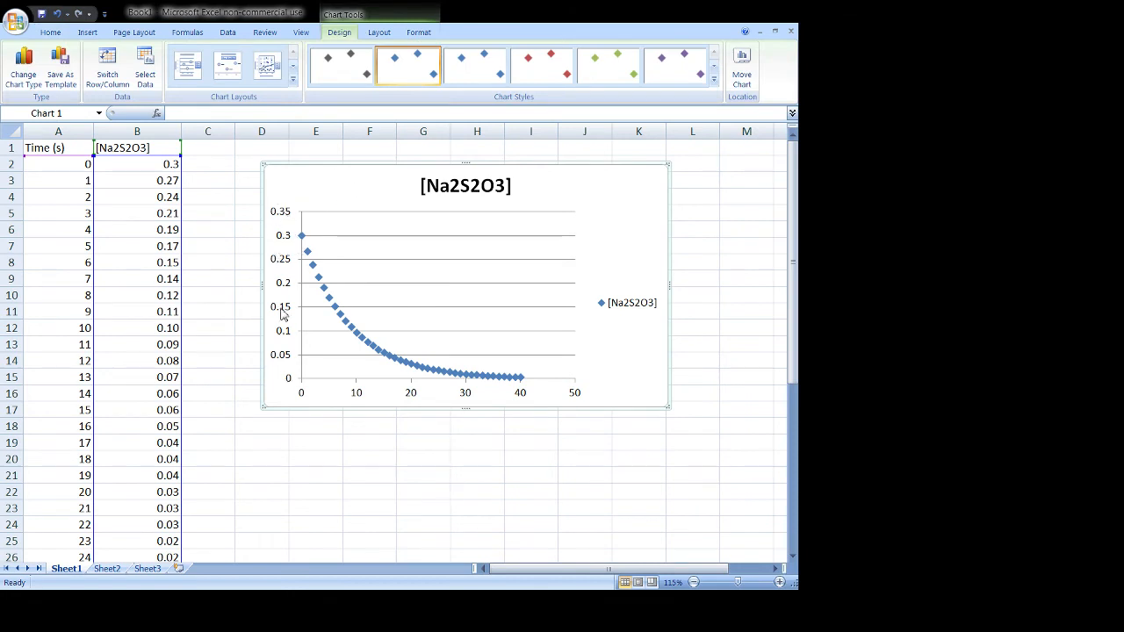
Step: Add a horizontal axis title below the [Na2S2O3] chart's axis reading "Time (s)"
left_click(378, 32)
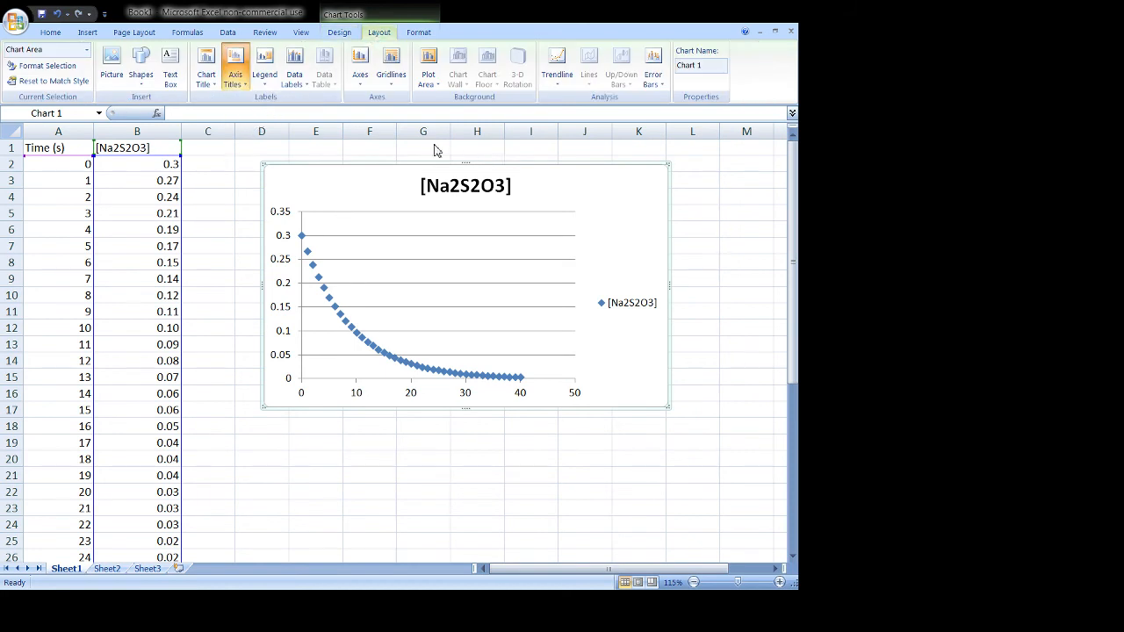
left_click(395, 140)
triple_click(438, 387)
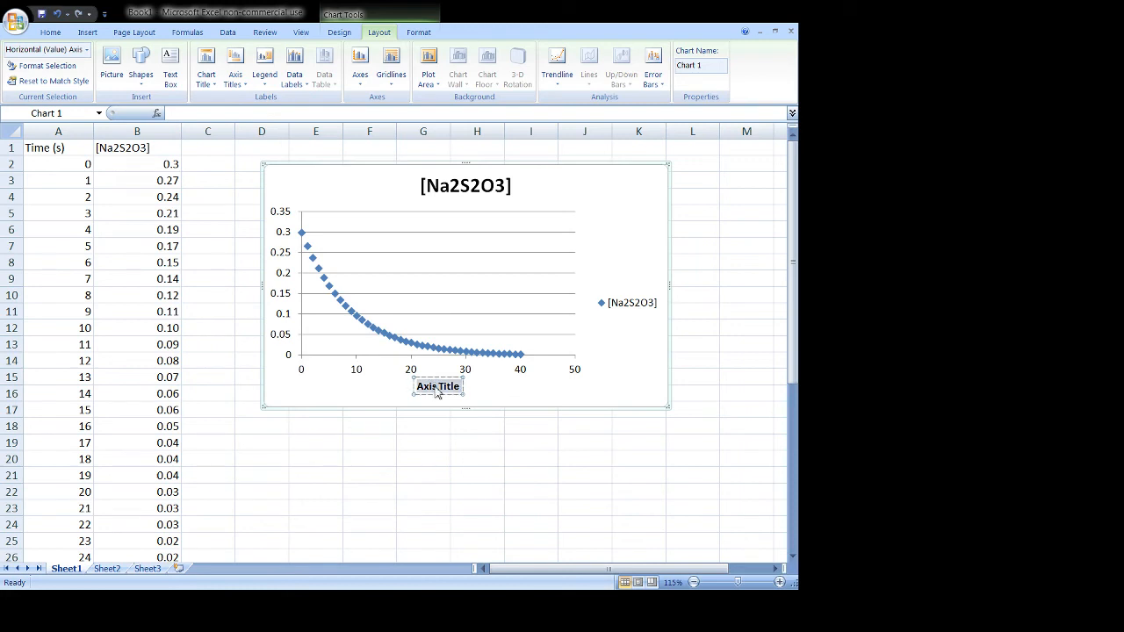
type("Time (s")
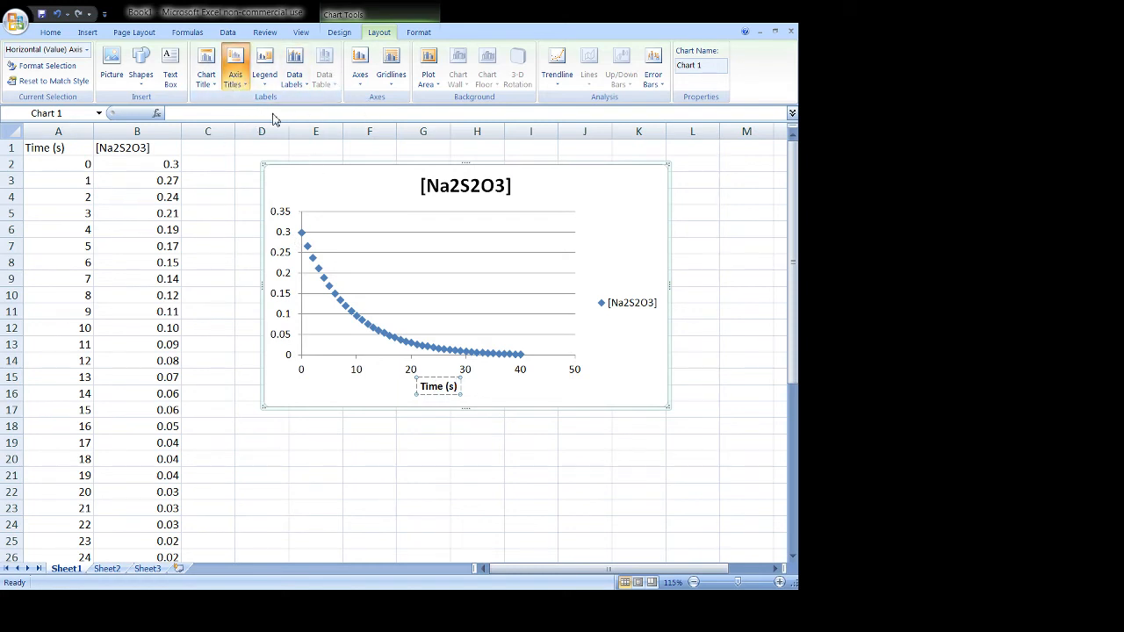
Step: Add a rotated vertical axis title to the [Na2S2O3] chart reading "Concentration (M)"
triple_click(286, 283)
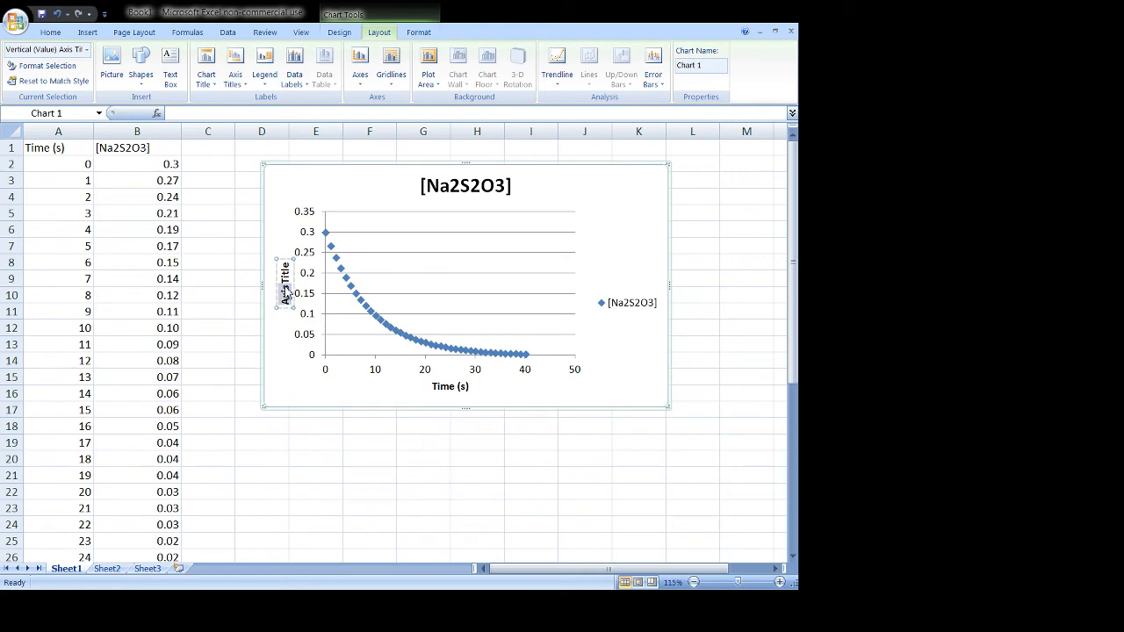
type("Concentra")
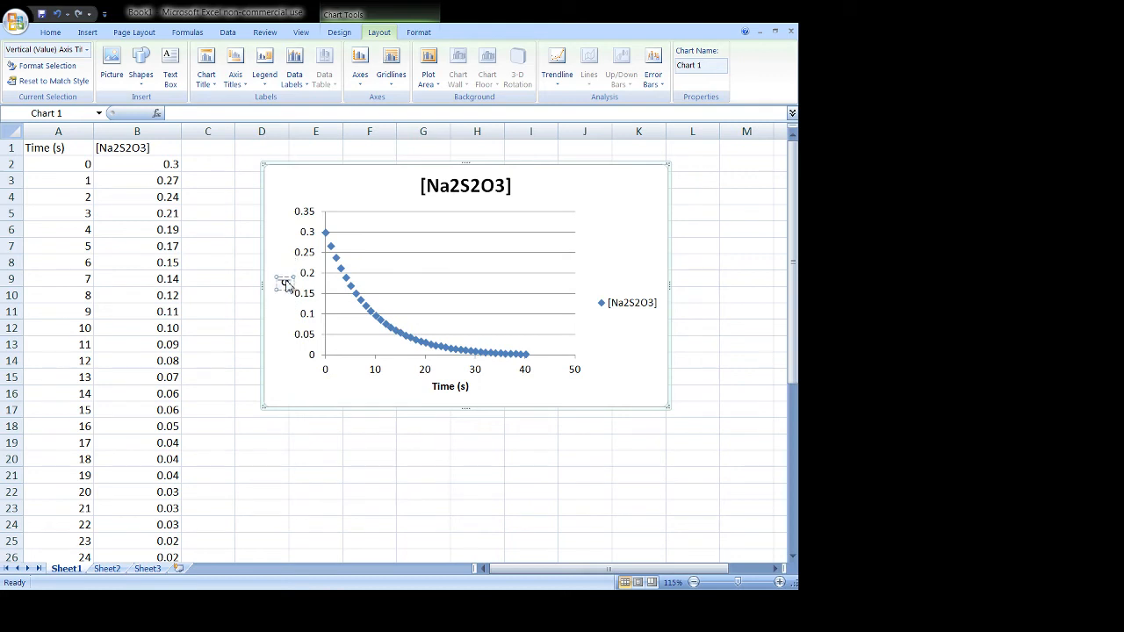
type("tion")
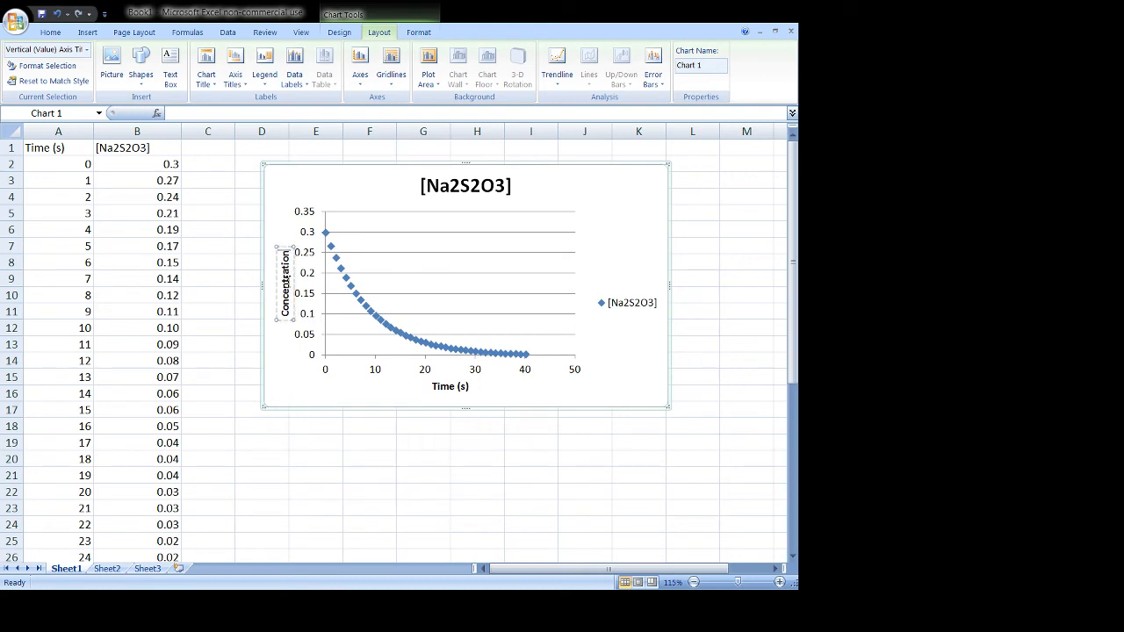
type(" (M)")
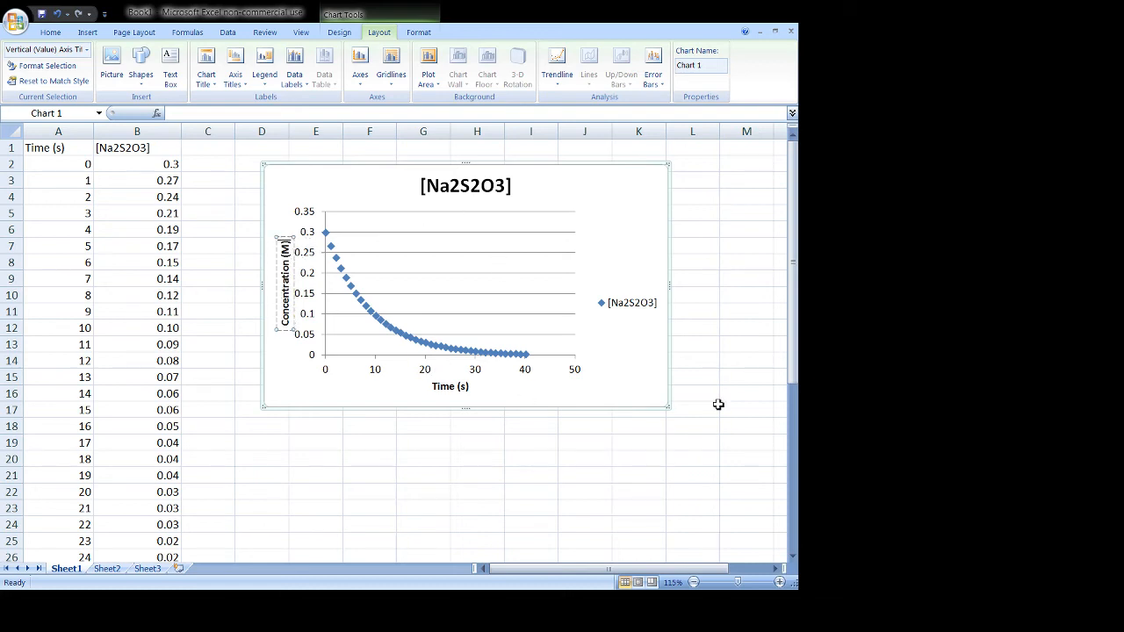
Step: Enlarge the [Na2S2O3] scatter chart so it extends to about column L and row 20
left_click(624, 441)
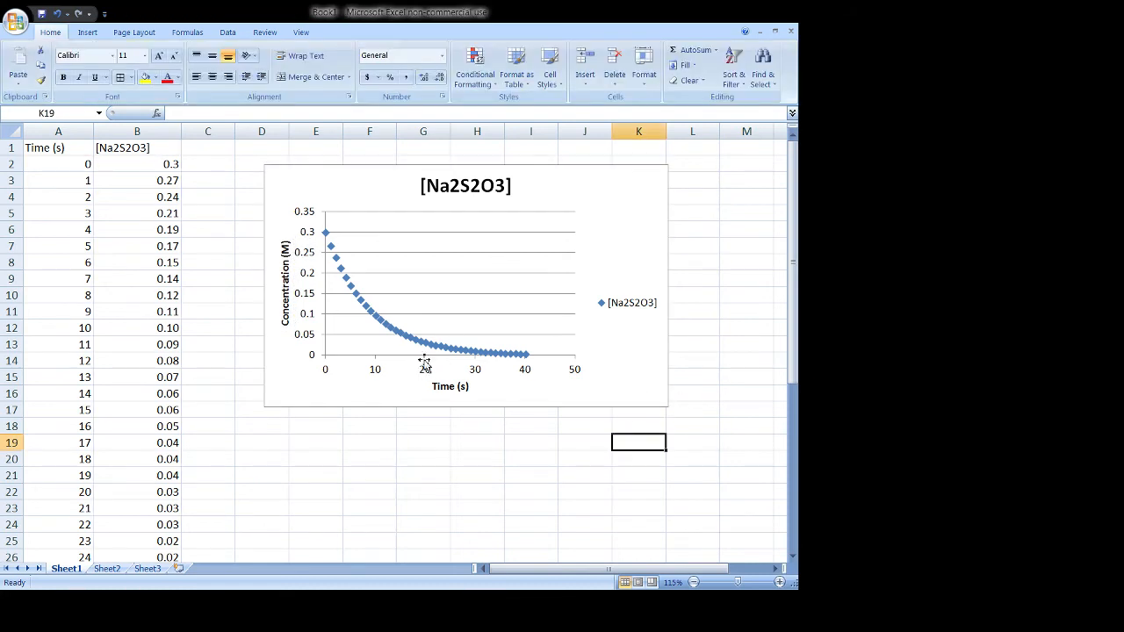
left_click(629, 400)
left_click_drag(665, 409, 735, 470)
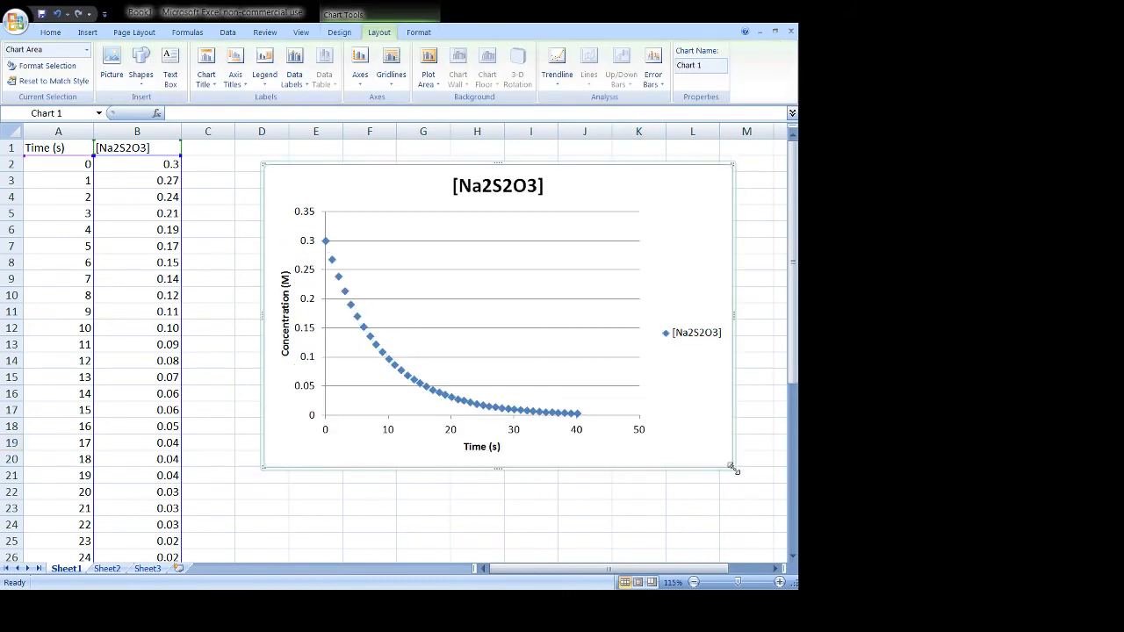
Step: Change the scatter chart's title to "Concentration vs. Time"
left_click(510, 187)
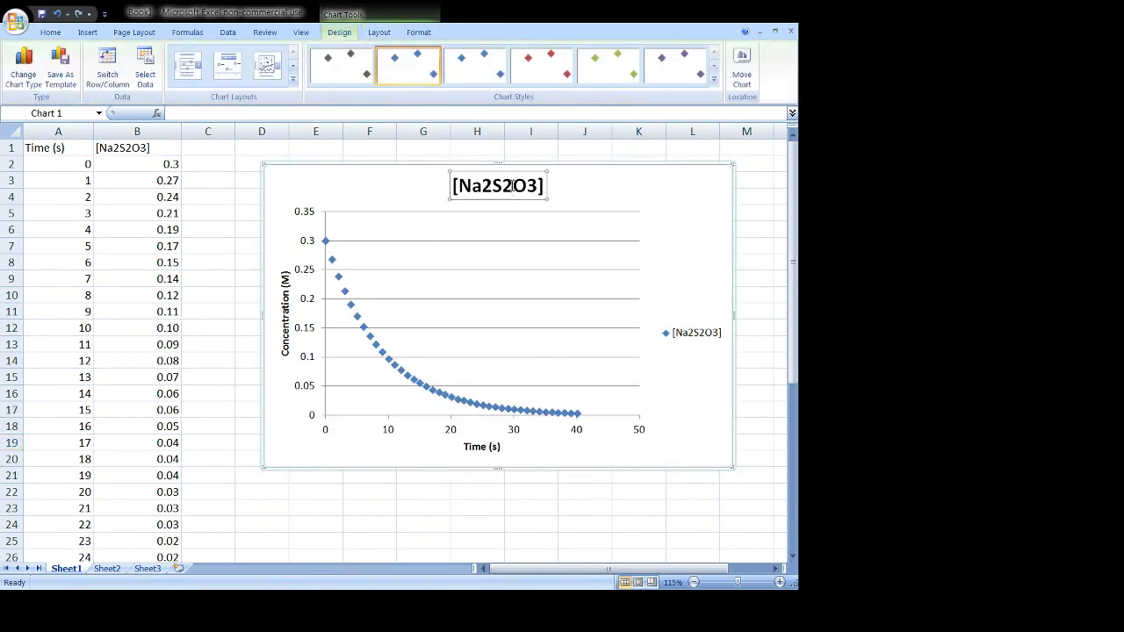
triple_click(513, 186)
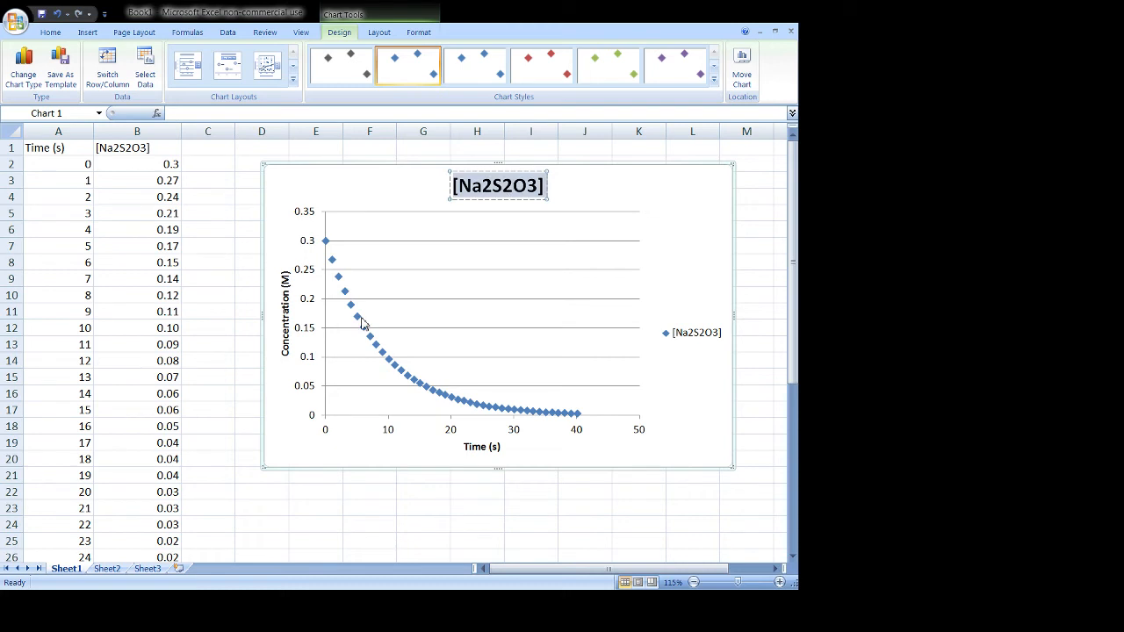
type("Concentratio")
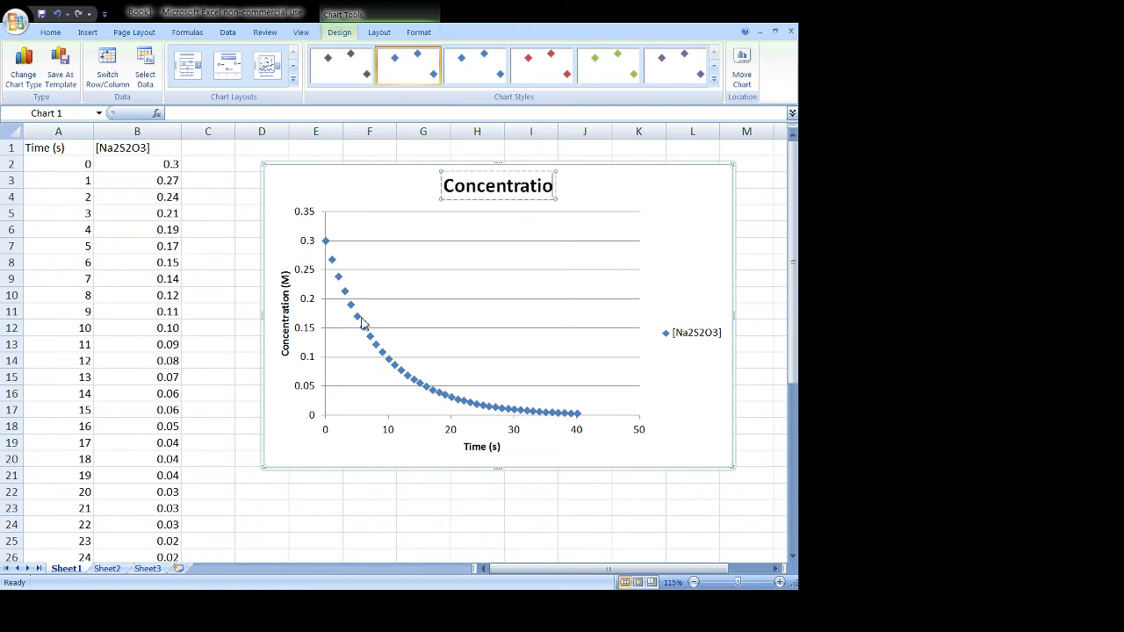
type("n vs. Time")
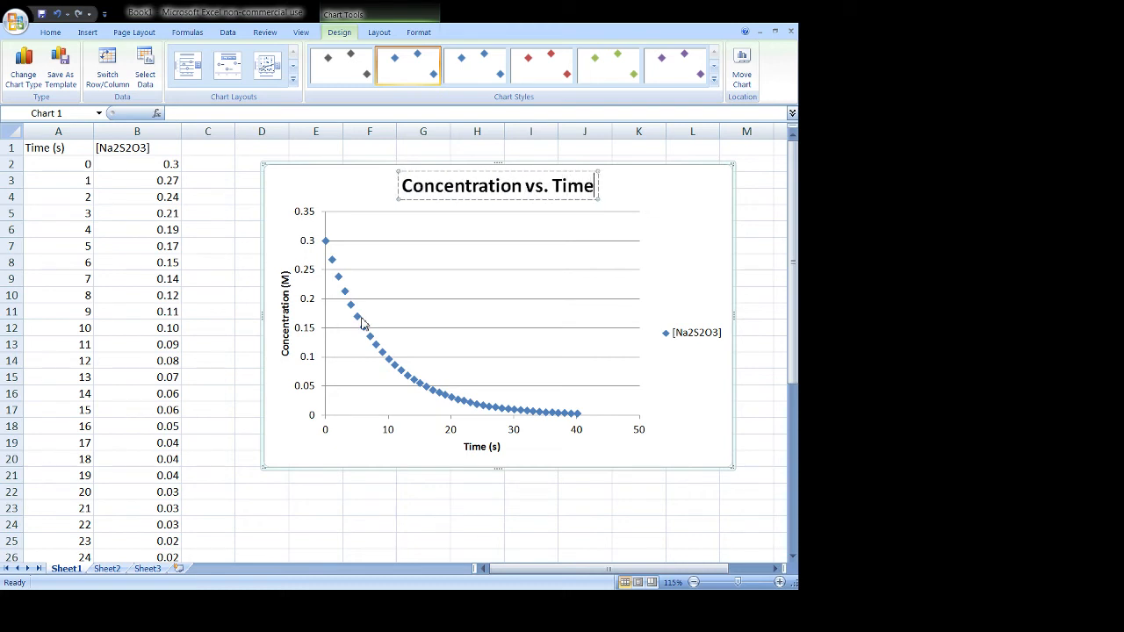
left_click(755, 310)
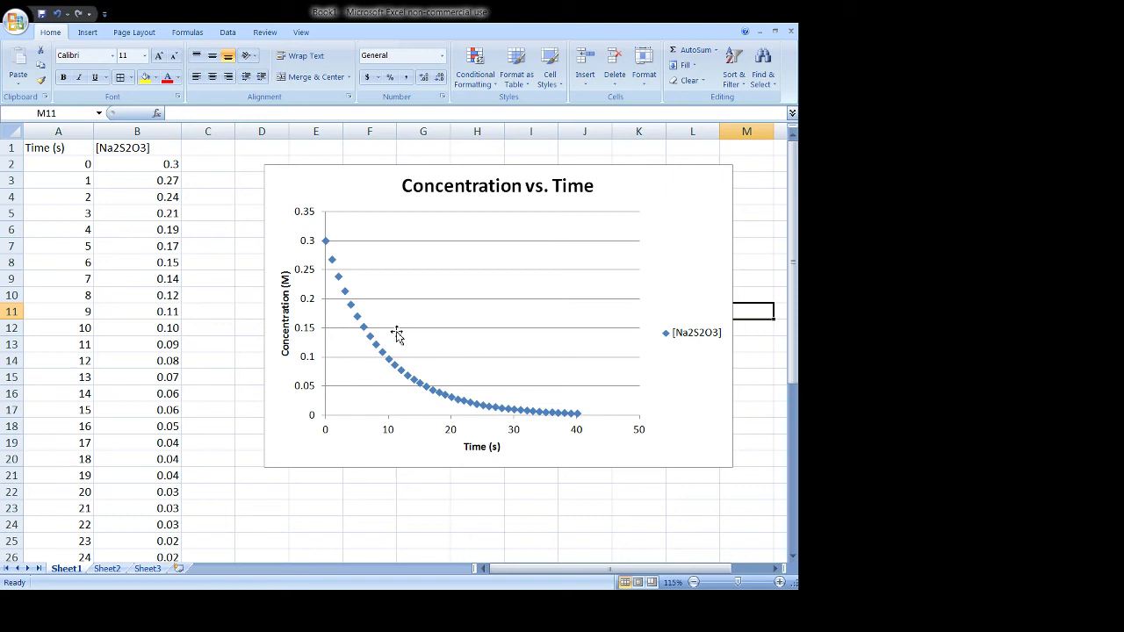
Step: Move the Concentration vs. Time chart slightly up and farther from the data columns
left_click(289, 180)
left_click_drag(313, 180, 353, 174)
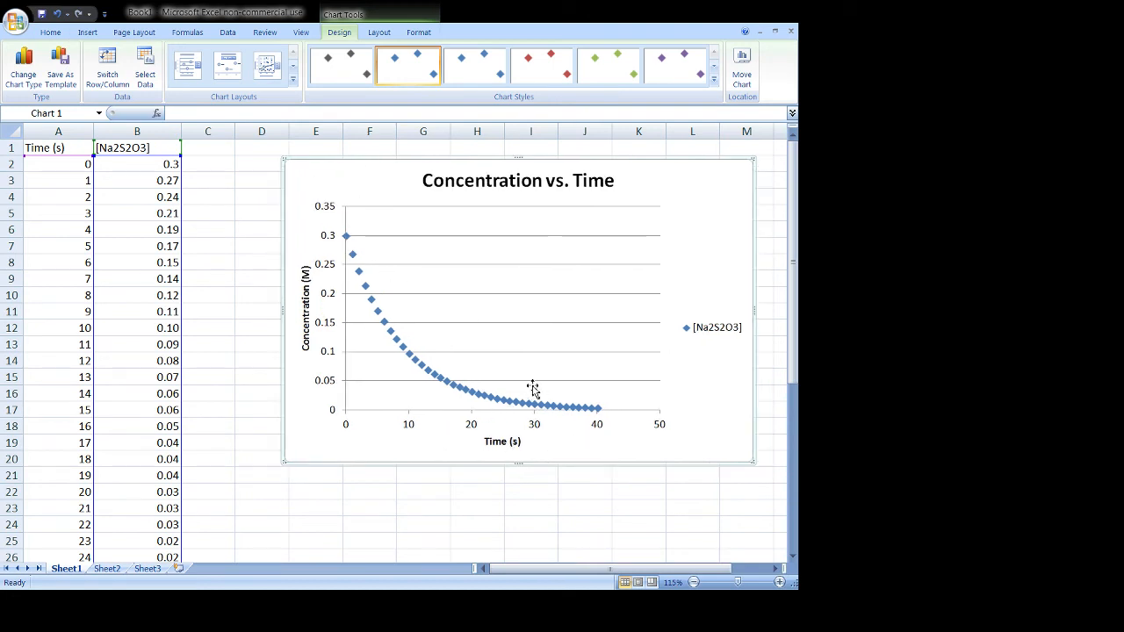
left_click(279, 190)
left_click(376, 185)
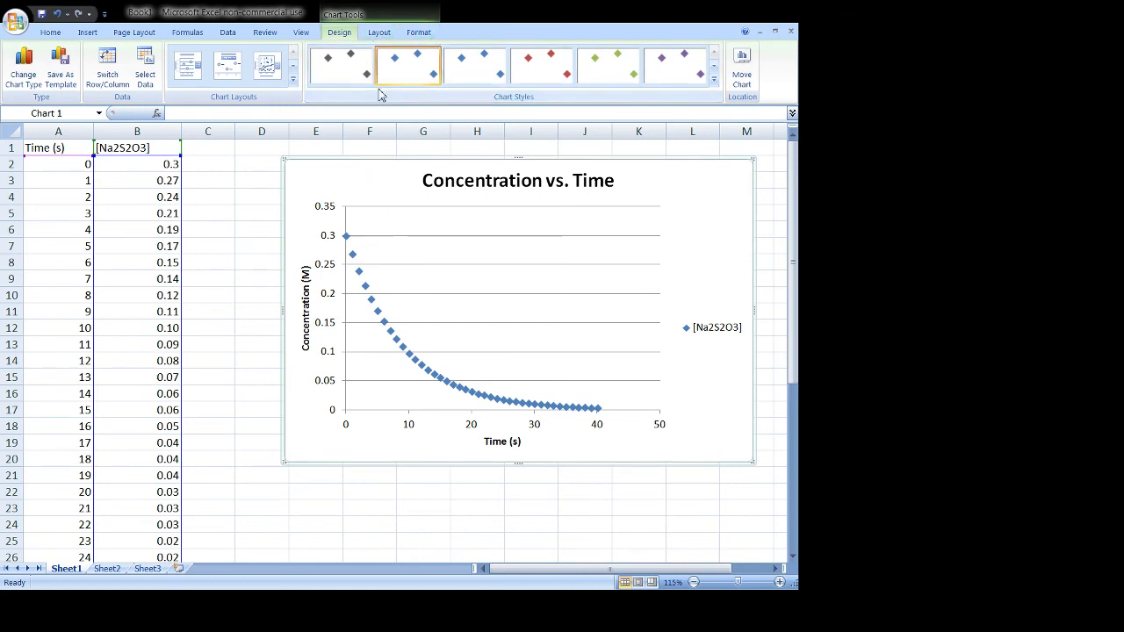
Step: Add an exponential trendline with its equation to the [Na2S2O3] series and move the equation label clear above the curve
left_click(372, 38)
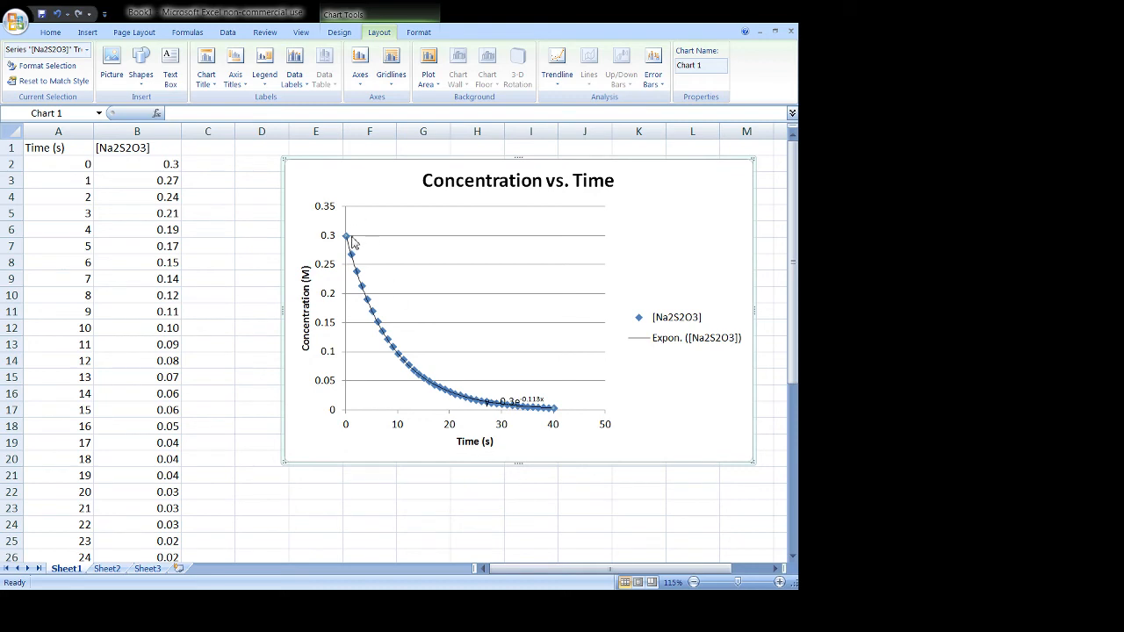
left_click(513, 402)
left_click_drag(521, 367, 521, 370)
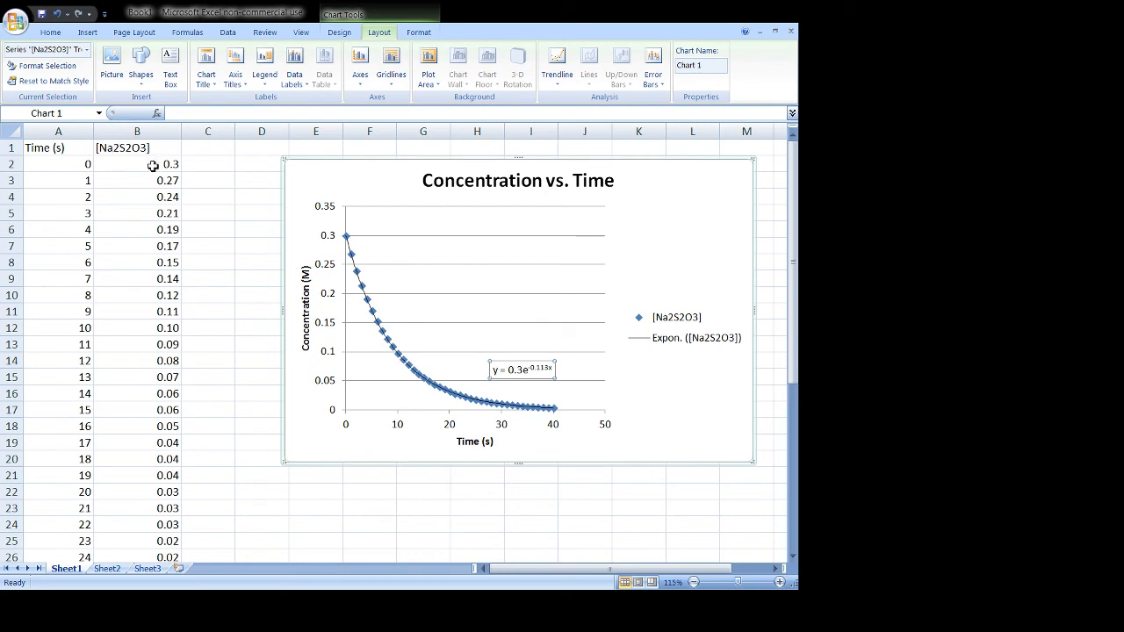
Step: Insert a blank column between the Time (s) and [Na2S2O3] columns
left_click(117, 130)
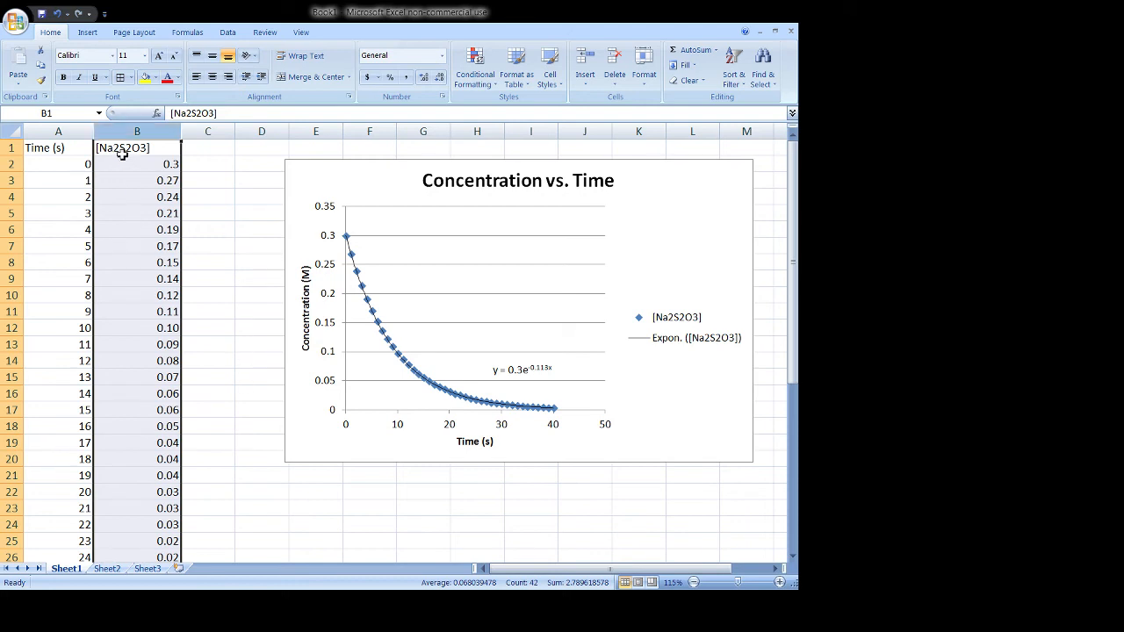
left_click(292, 261)
left_click(125, 132)
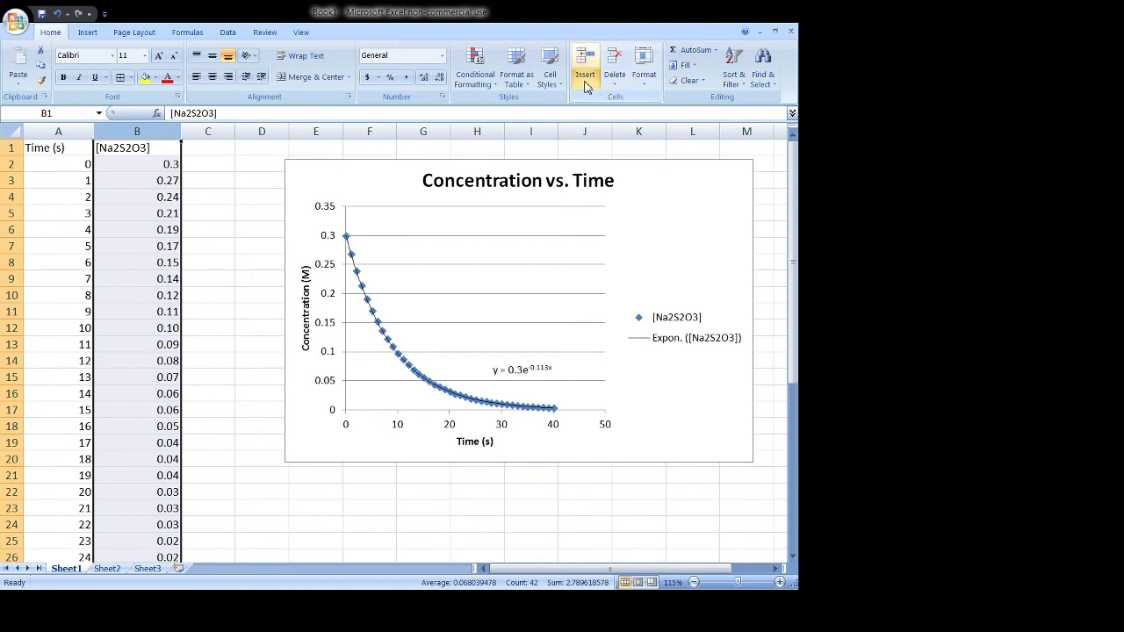
left_click(597, 144)
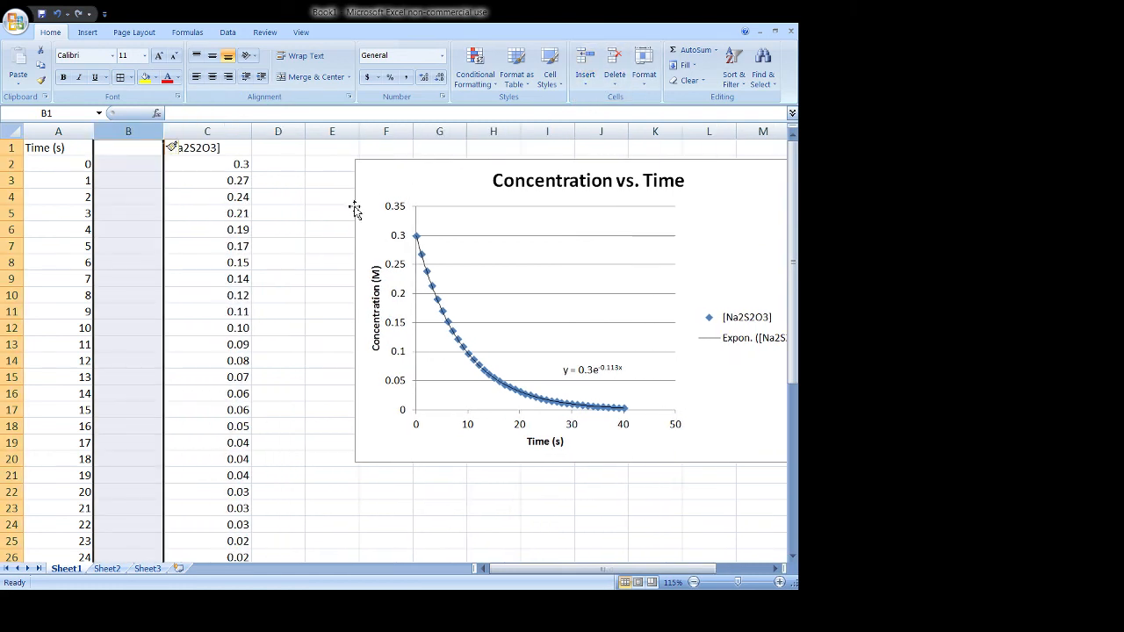
Step: Enter the heading "1/T" in cell B1 of the blank column
left_click(154, 216)
left_click(132, 147)
left_click(157, 215)
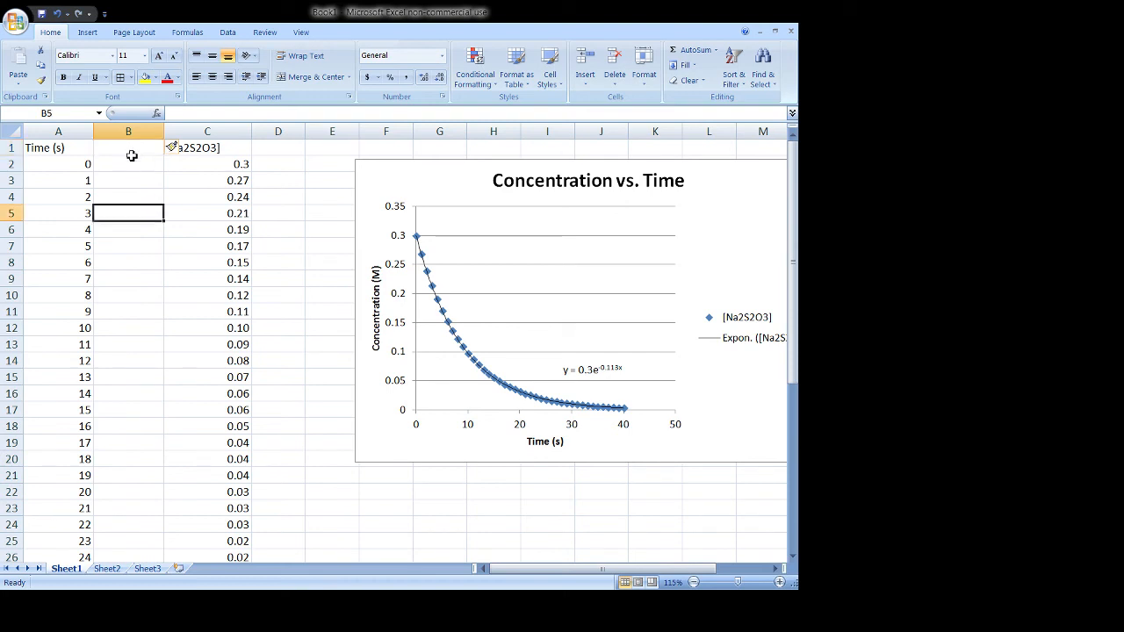
left_click(129, 147)
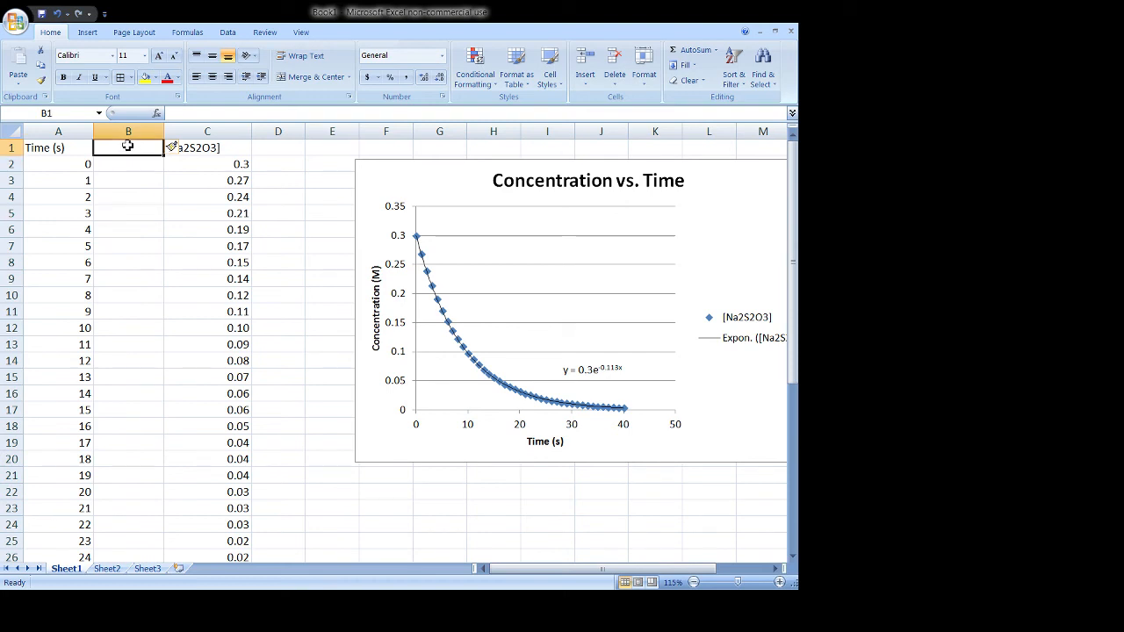
type("1/T")
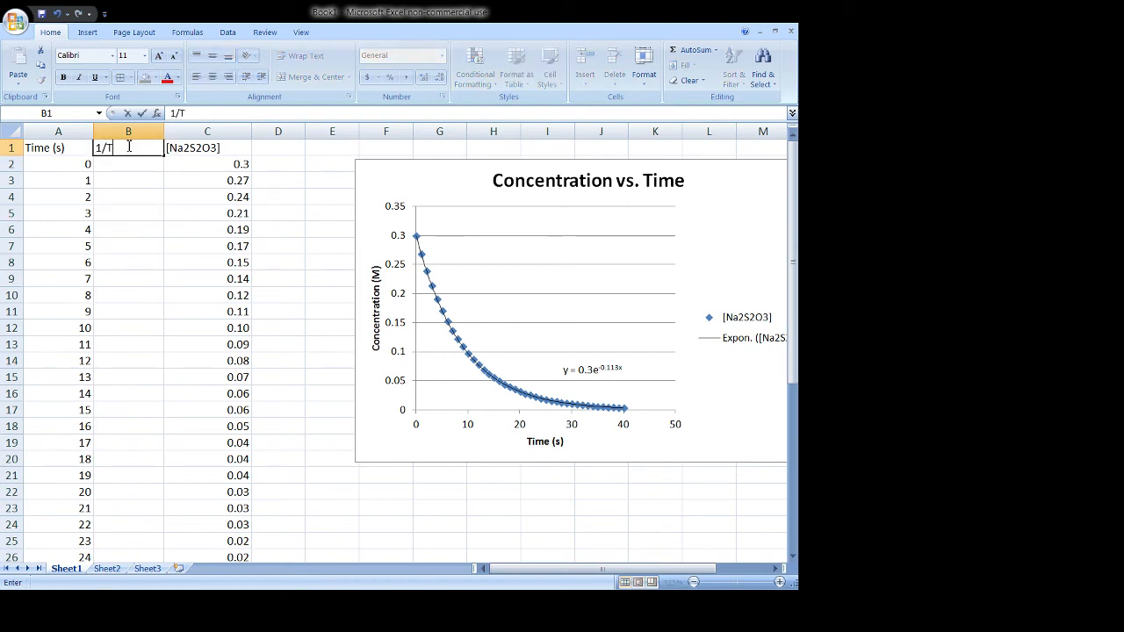
type(" (")
key("Return")
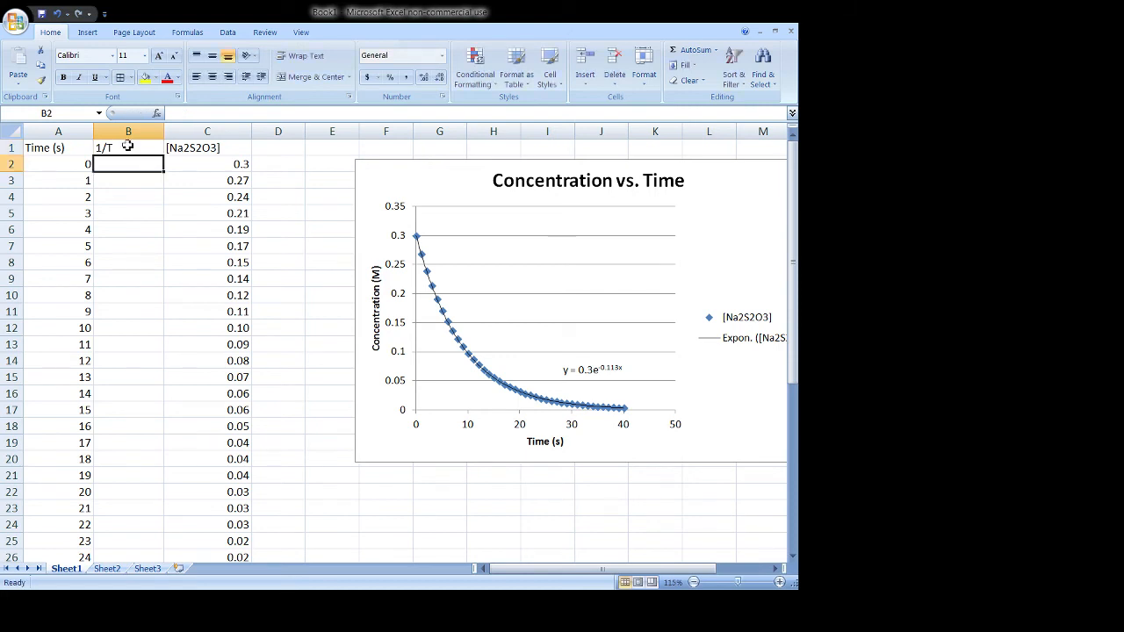
Step: Enter the reciprocal time formula =1/A2 in cell B2
left_click(123, 213)
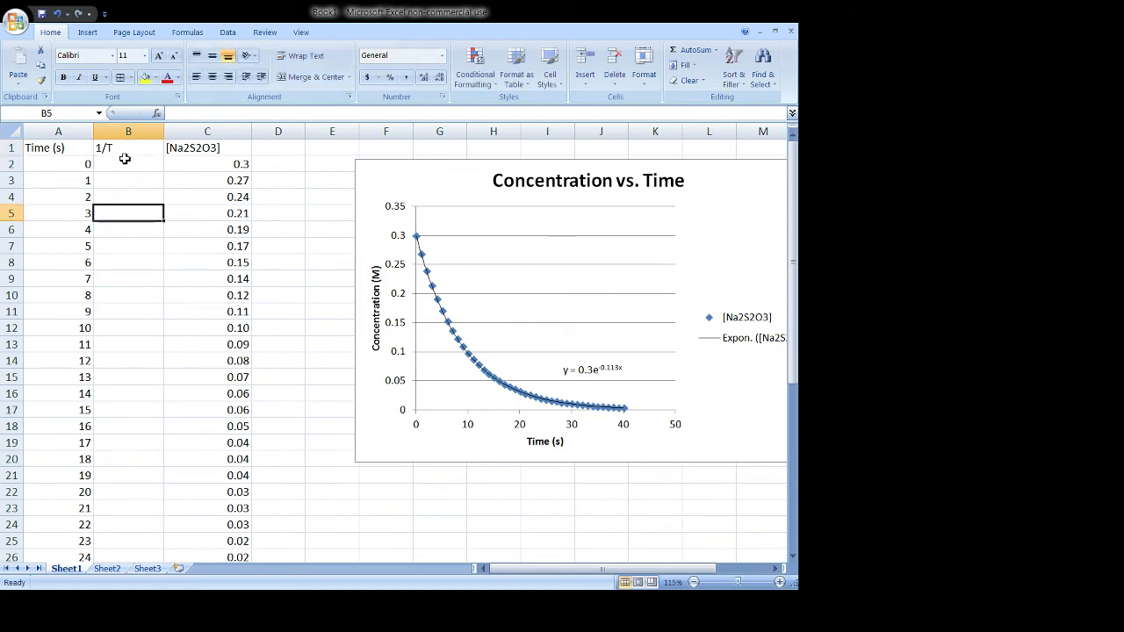
left_click(125, 169)
type("=")
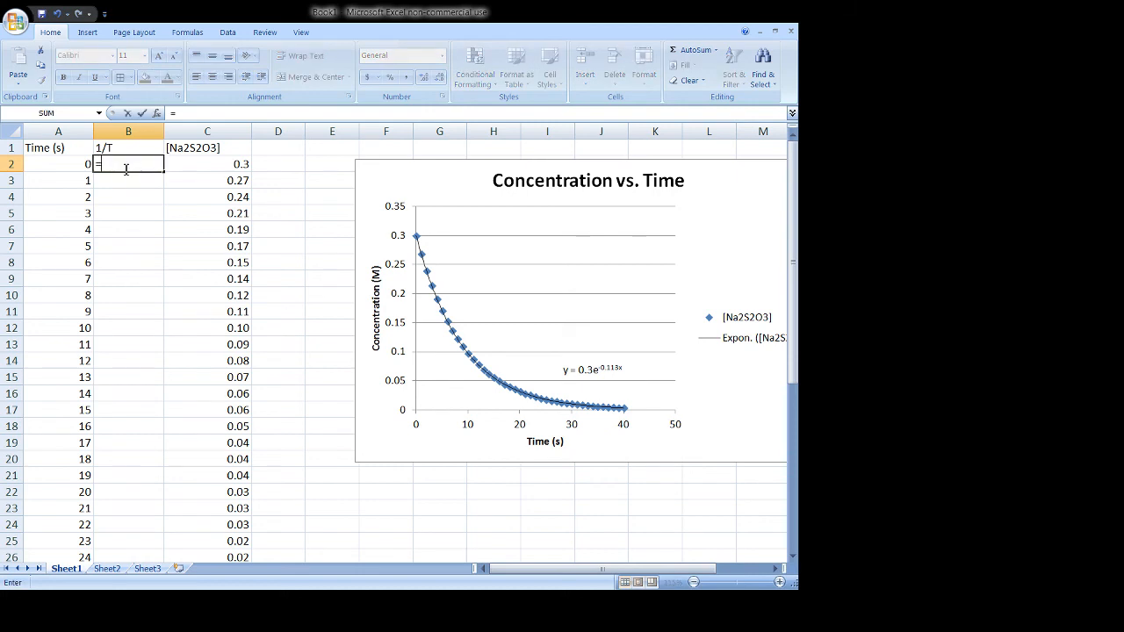
left_click(55, 169)
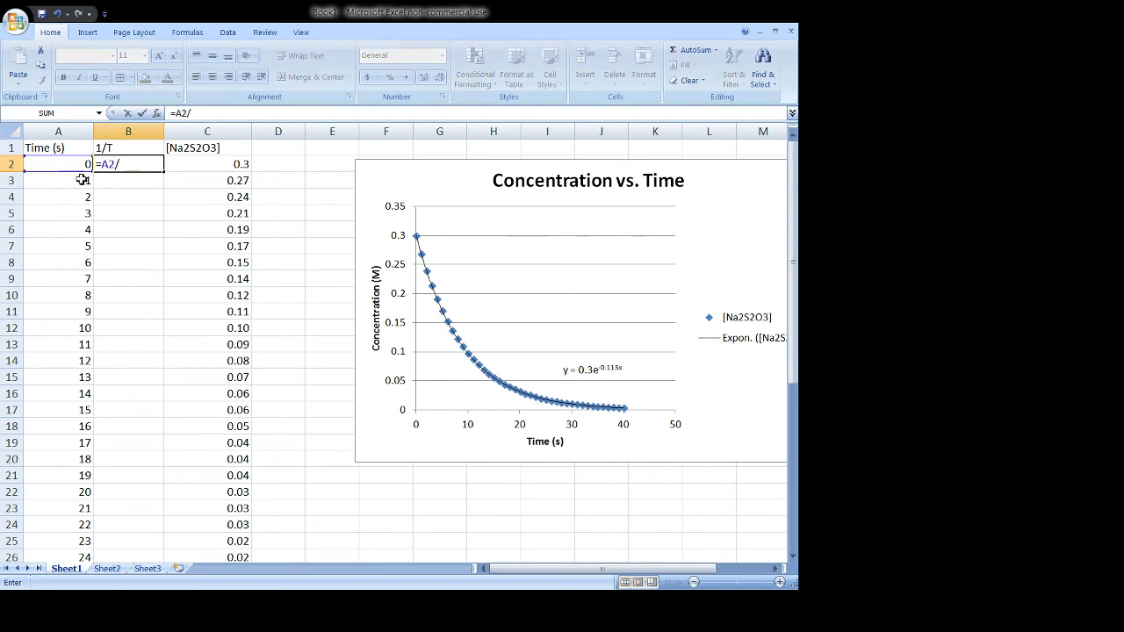
key("BackSpace")
key("BackSpace")
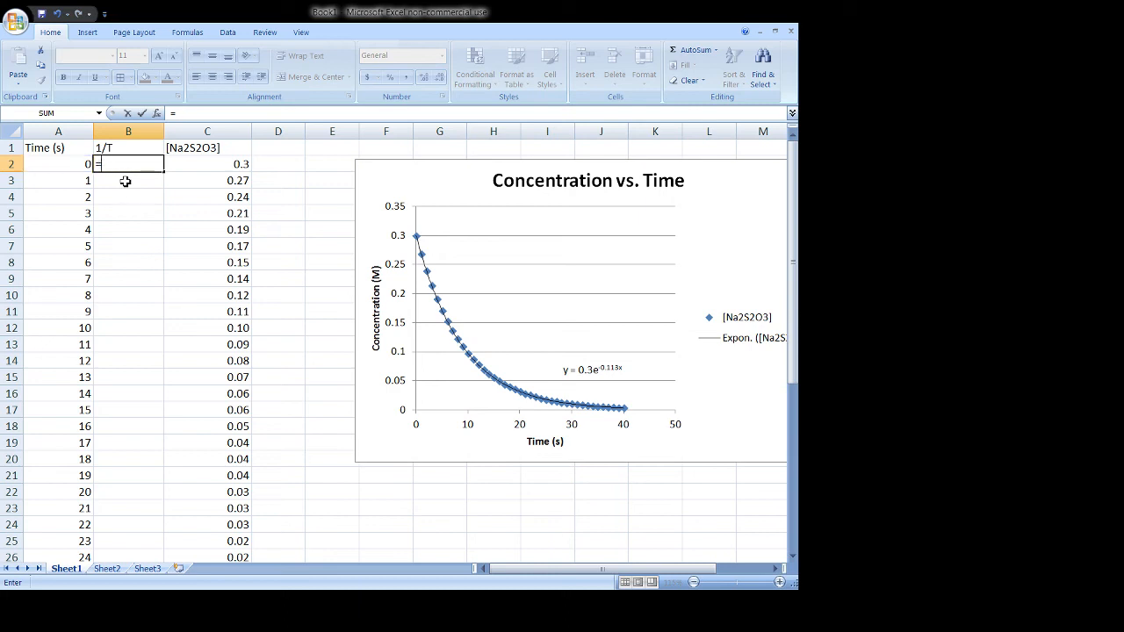
type("1/")
left_click(68, 170)
key("Return")
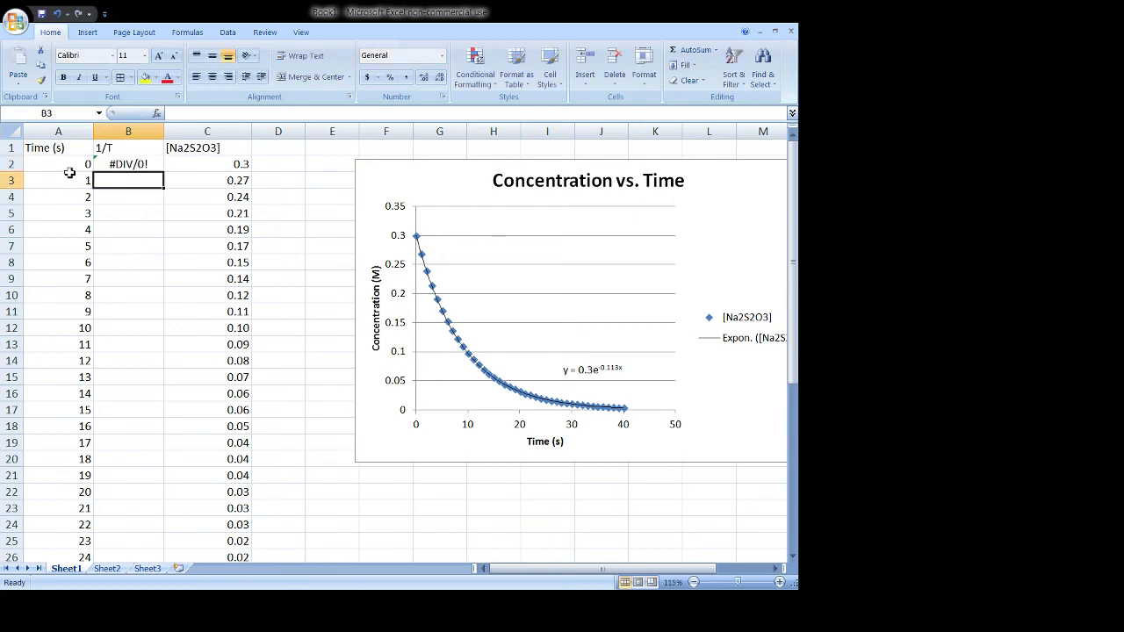
Step: Fill the 1/T formula from B2 down column B to row 42
left_click(147, 160)
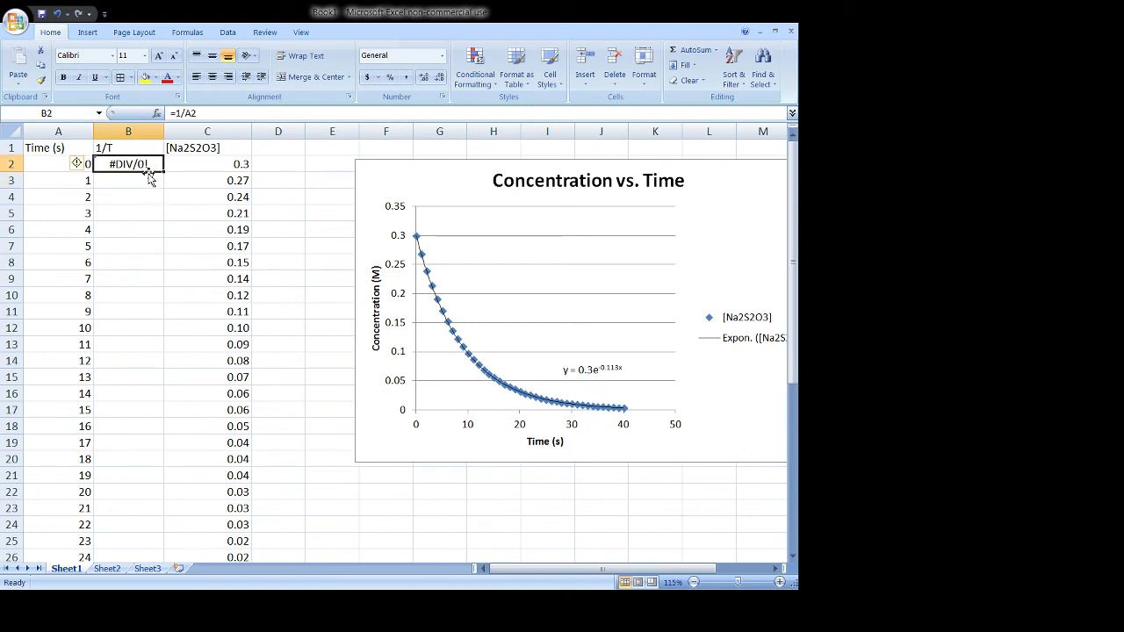
left_click_drag(165, 173, 165, 193)
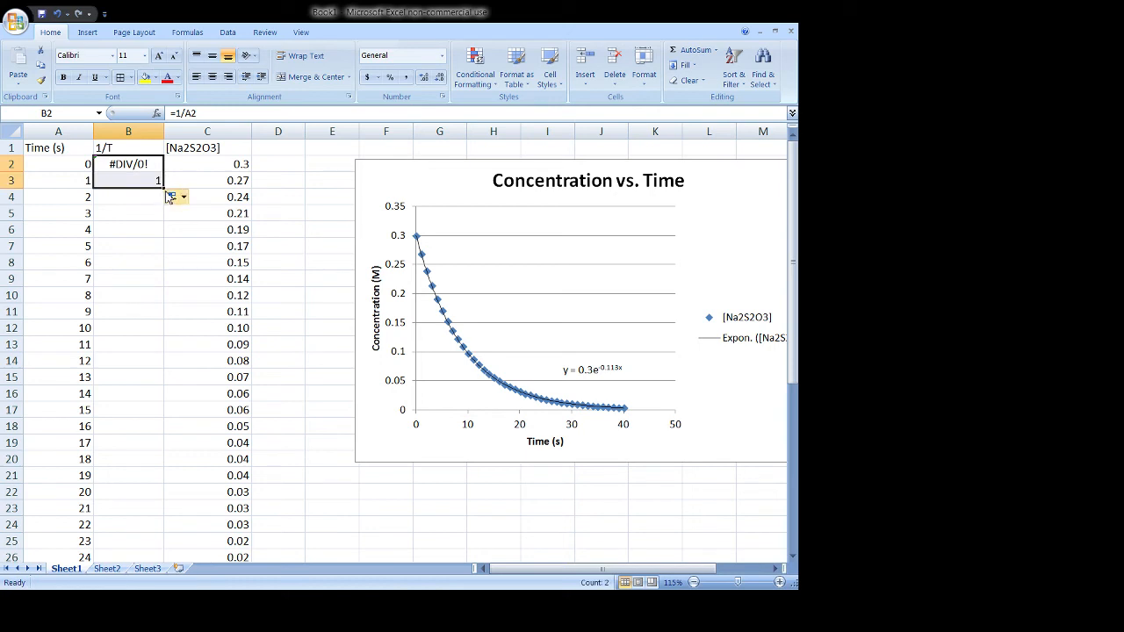
left_click(137, 180)
left_click(119, 209)
double_click(130, 164)
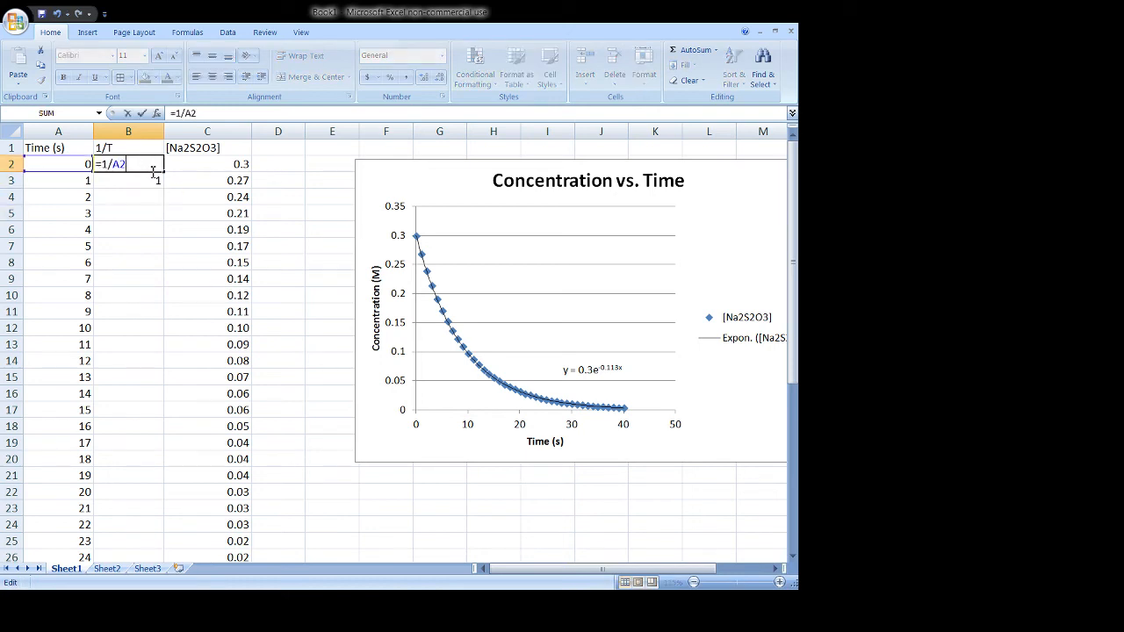
key("Return")
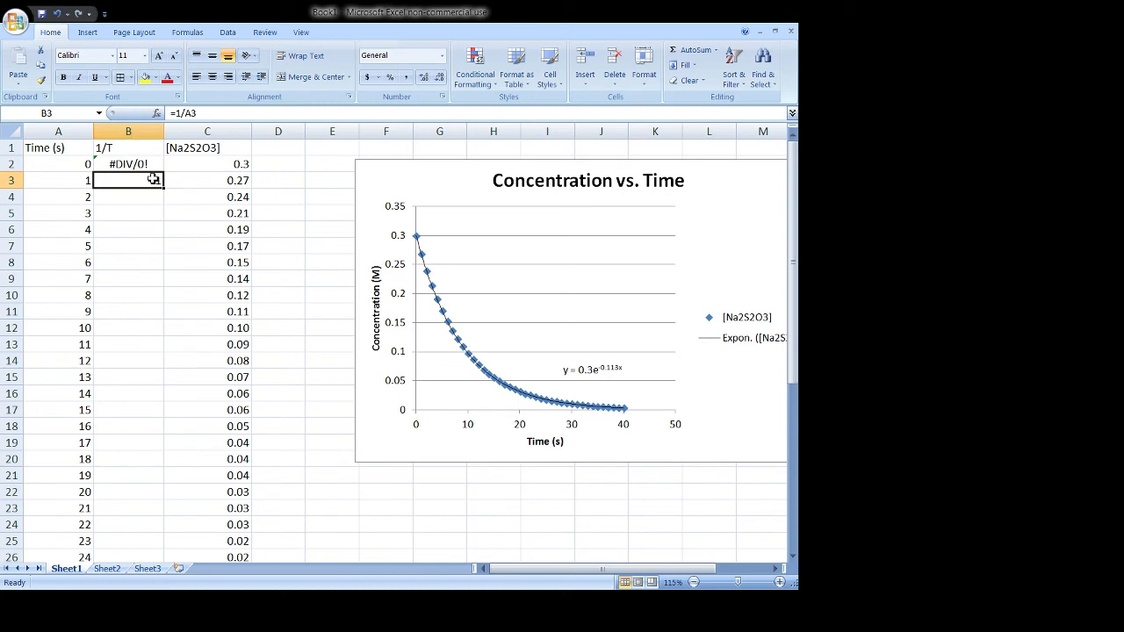
left_click_drag(164, 187, 164, 187)
left_click_drag(159, 322, 164, 524)
left_click(319, 444)
scroll(103, 299, "up", 6)
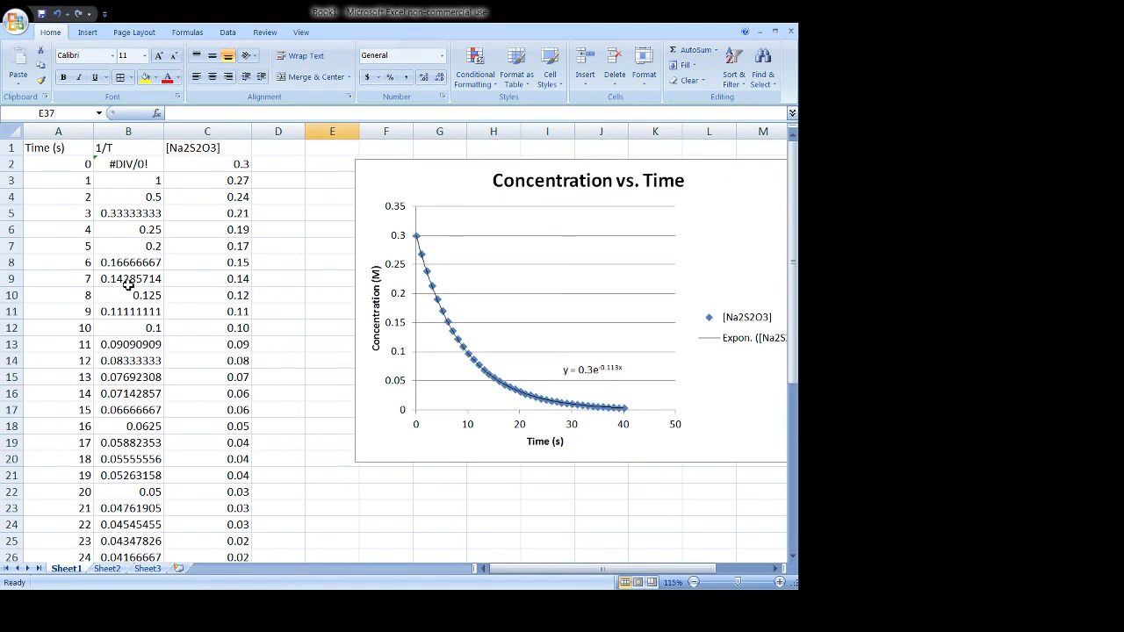
Step: Format the whole 1/T column as numbers with two decimal places and check it down to the last row
left_click(149, 211)
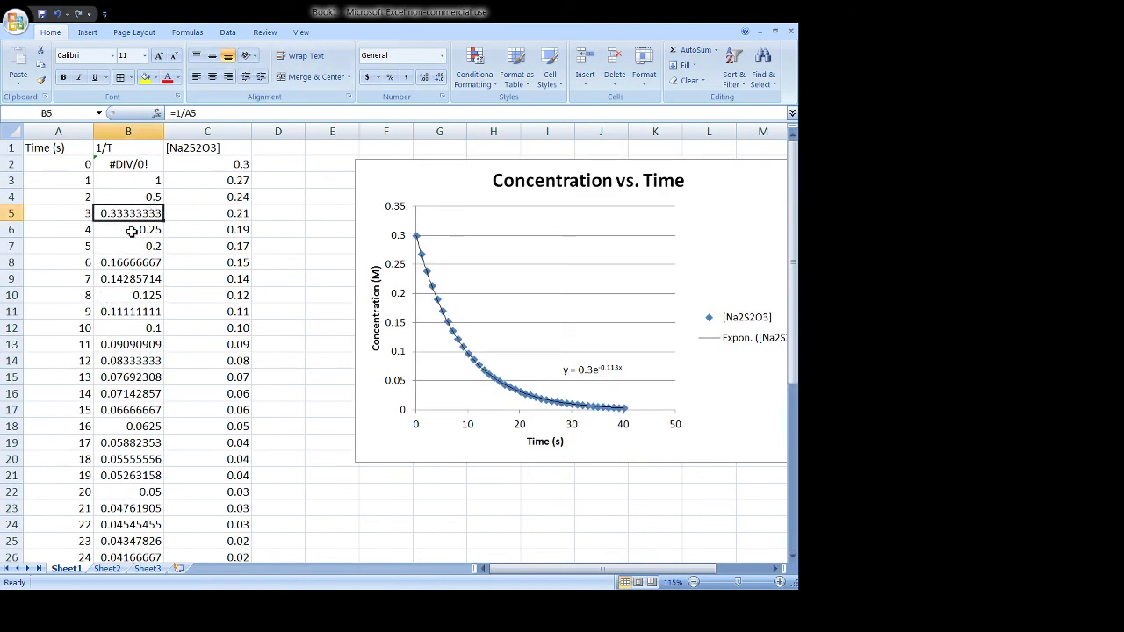
left_click(148, 128)
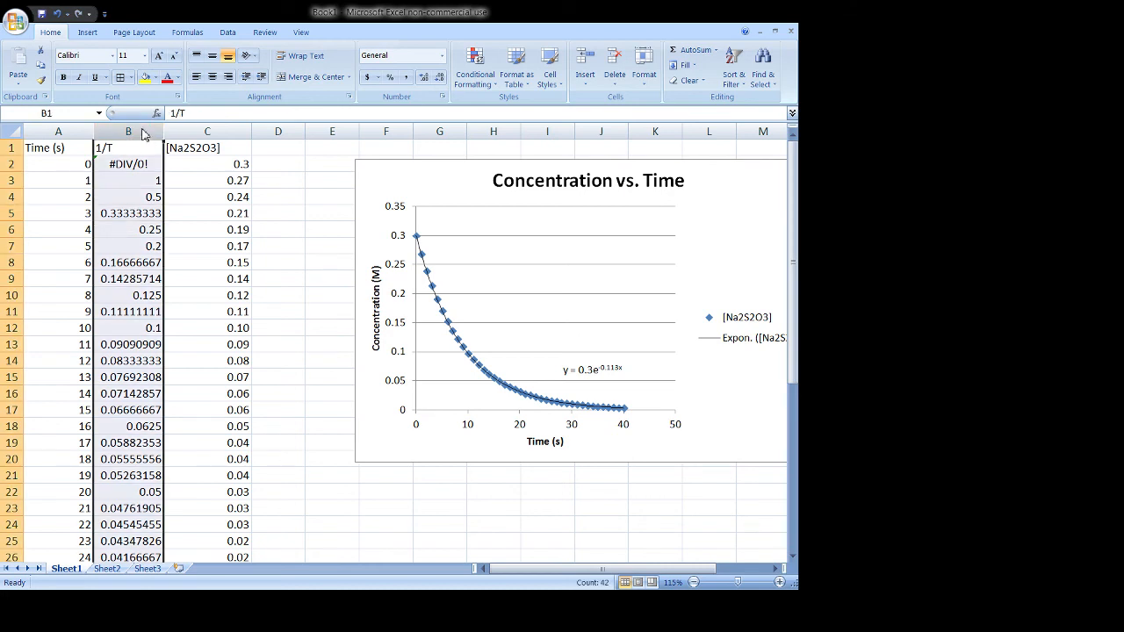
left_click(116, 183)
right_click(137, 135)
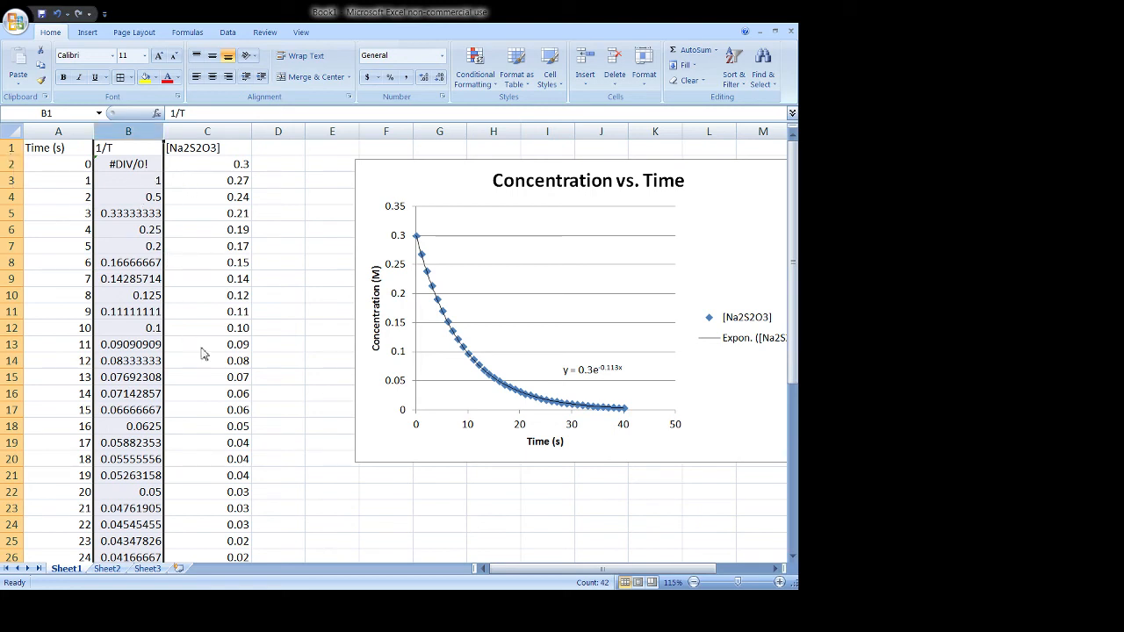
key("ctrl+shift+1")
left_click(176, 264)
scroll(132, 214, "down", 6)
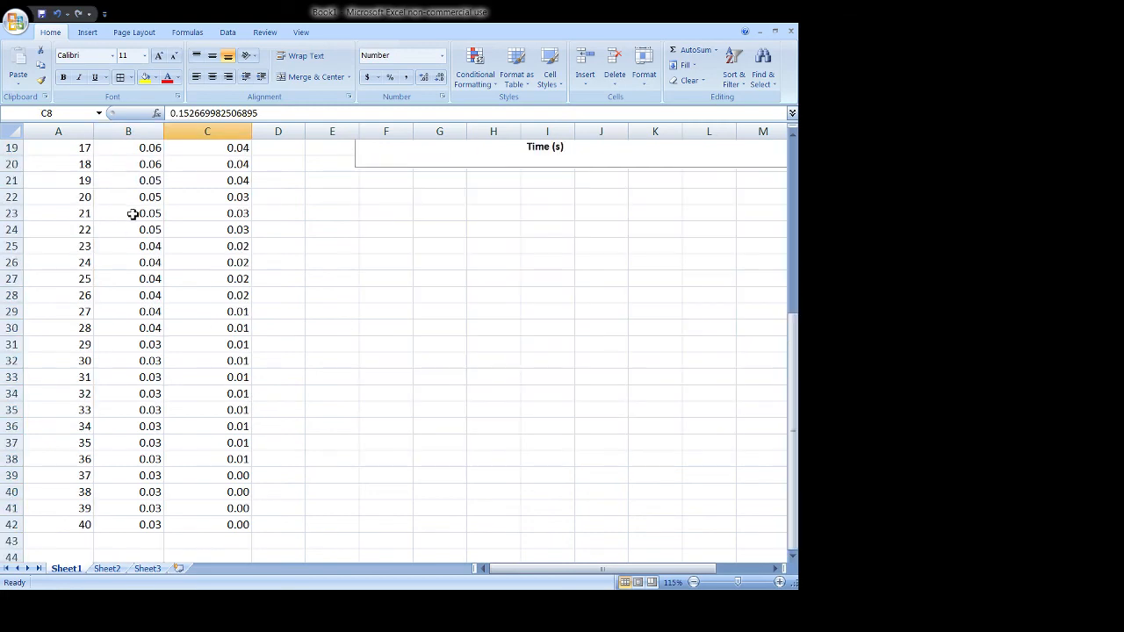
scroll(131, 214, "up", 6)
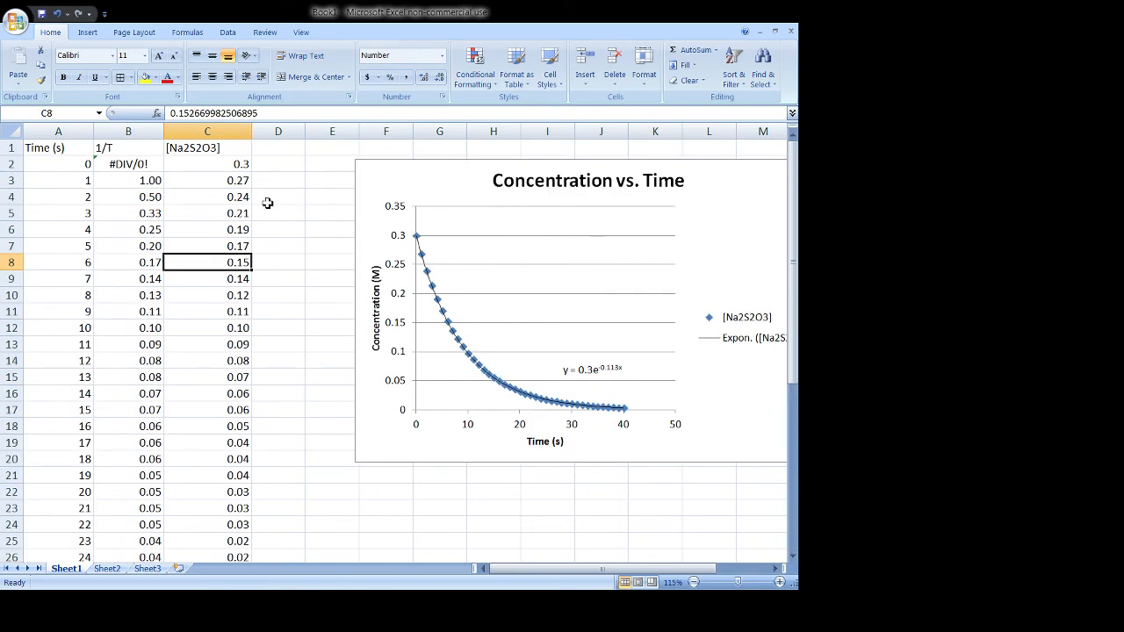
left_click(268, 203)
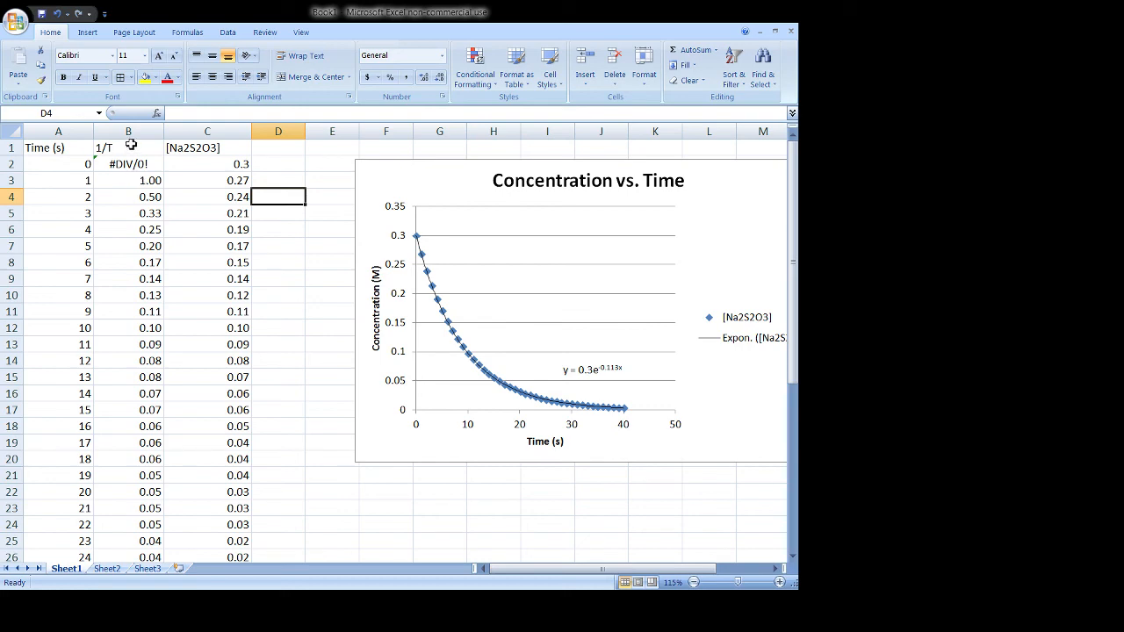
Step: Insert a marker-only scatter chart from the 1/T and [Na2S2O3] headings in row 1 and their data in B3:C42
left_click_drag(131, 146, 228, 525)
left_click(134, 184)
scroll(310, 355, "up", 5)
scroll(310, 355, "up", 1)
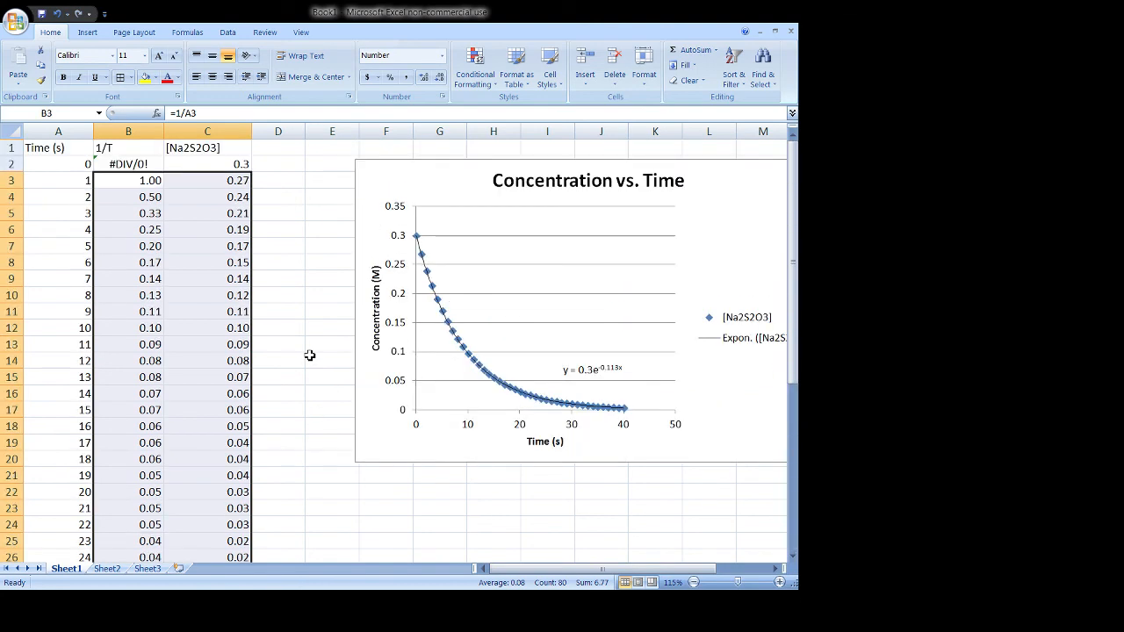
left_click_drag(136, 147, 185, 150)
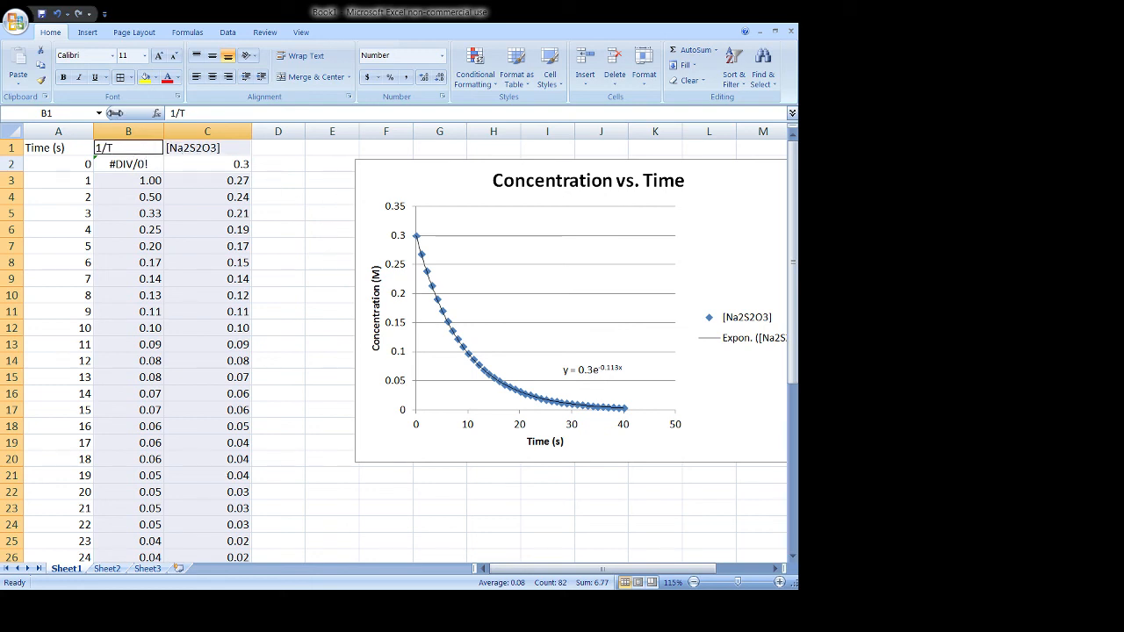
left_click(87, 32)
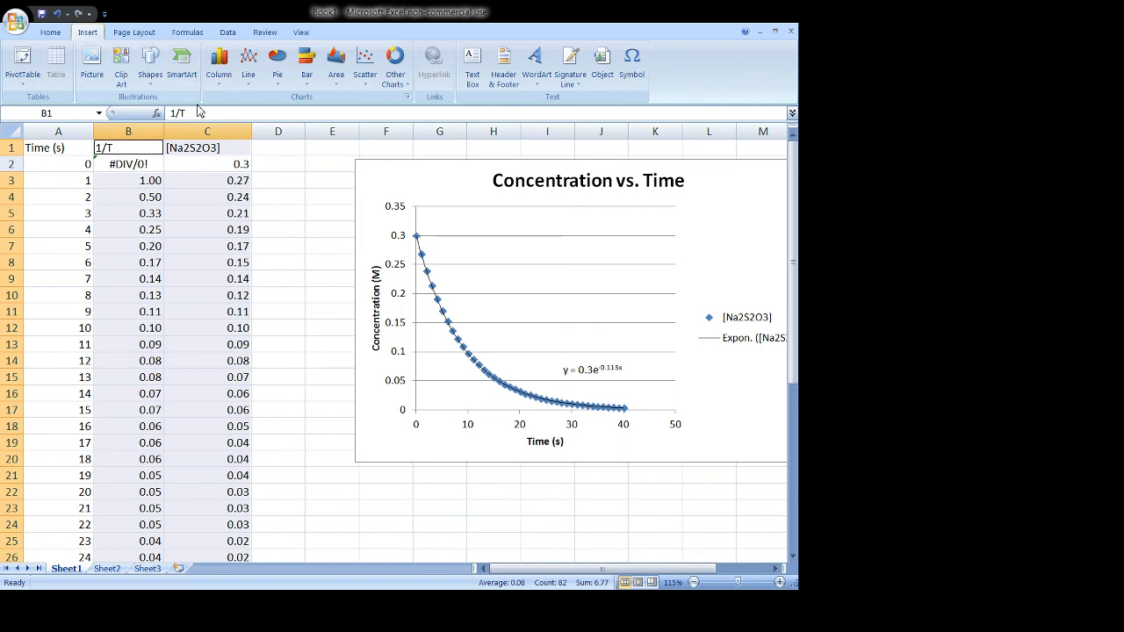
left_click(365, 79)
left_click(376, 132)
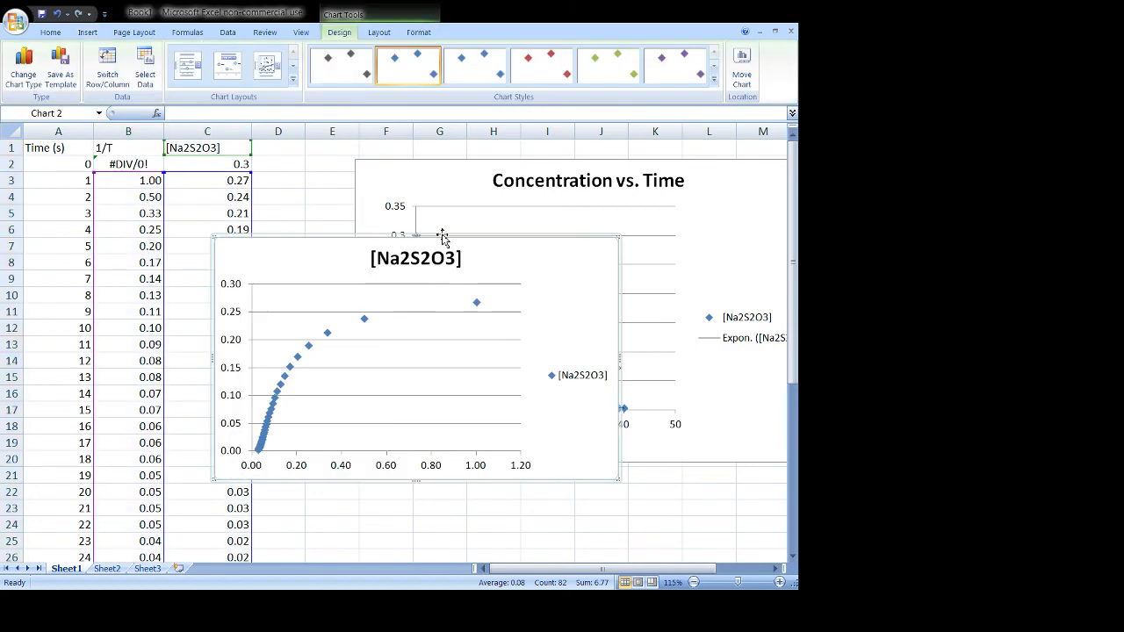
Step: Move the new [Na2S2O3] chart into the empty cells below the Concentration vs. Time chart
left_click_drag(454, 238, 547, 286)
scroll(538, 272, "down", 6)
scroll(537, 272, "up", 6)
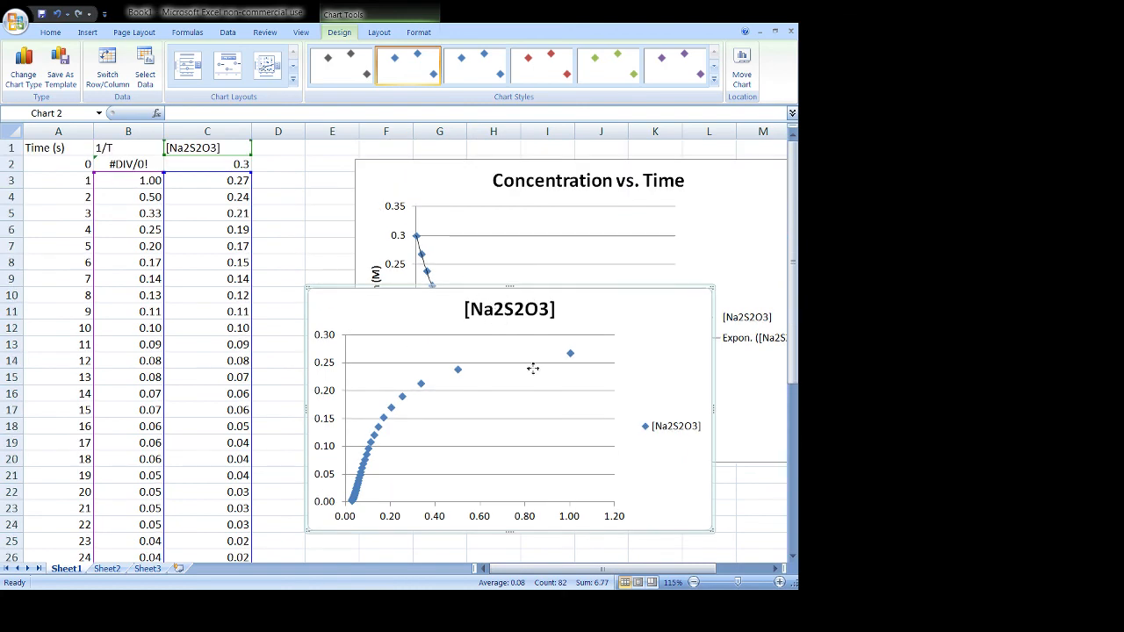
scroll(510, 316, "down", 6)
scroll(492, 255, "up", 4)
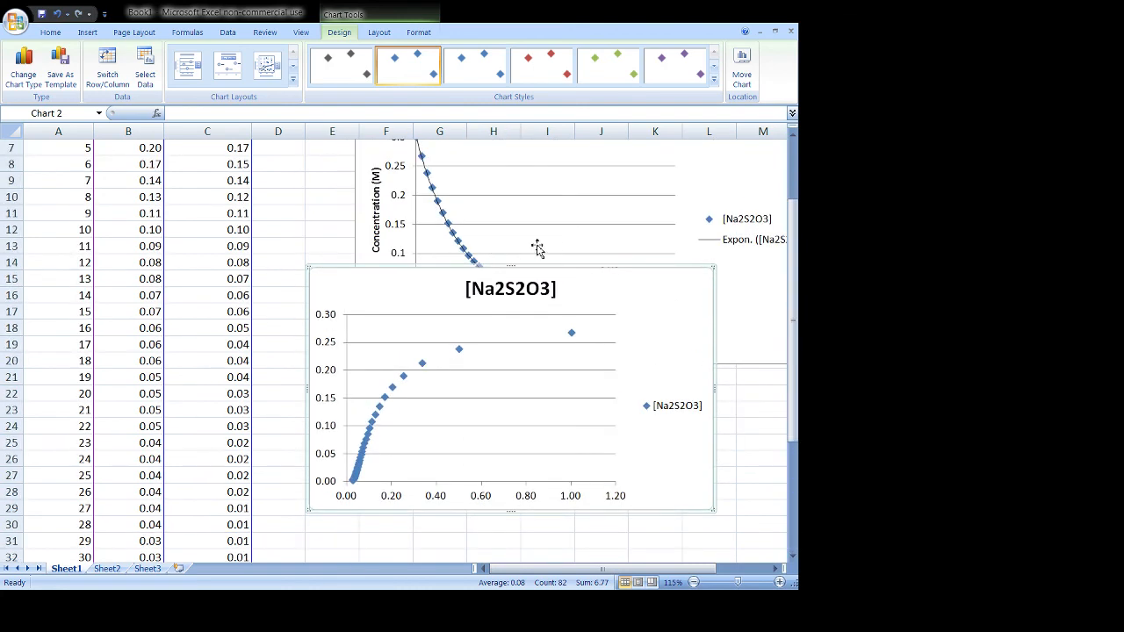
left_click_drag(547, 271, 552, 420)
scroll(492, 324, "down", 4)
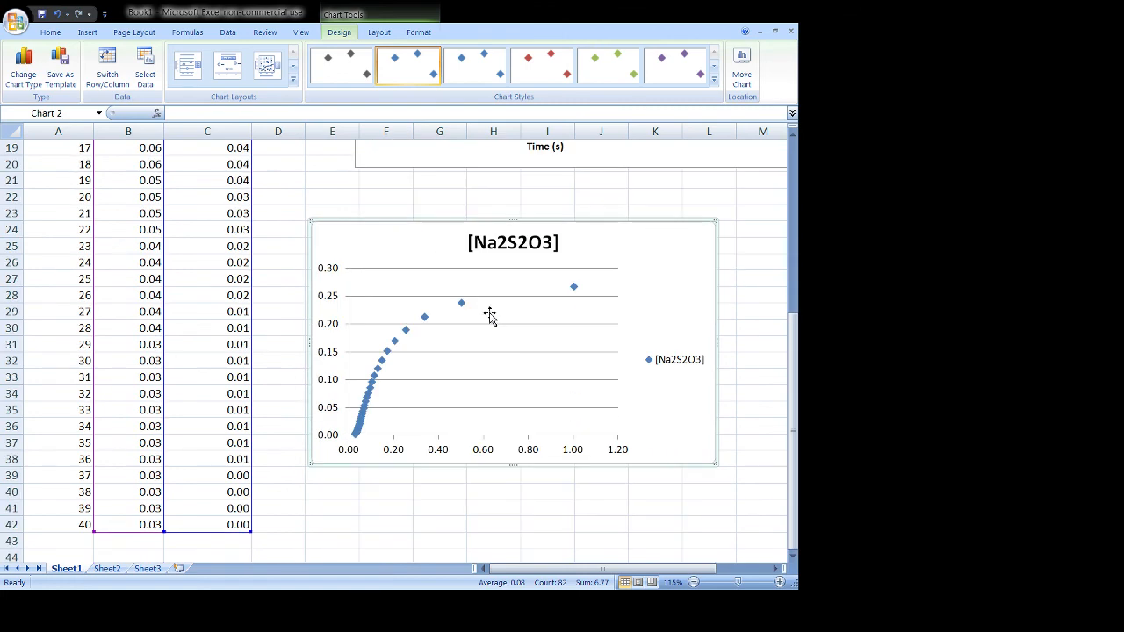
Step: Compare the new chart with the data columns and the Concentration vs. Time chart, and shift it sideways to sit directly beneath that chart
scroll(173, 277, "up", 4)
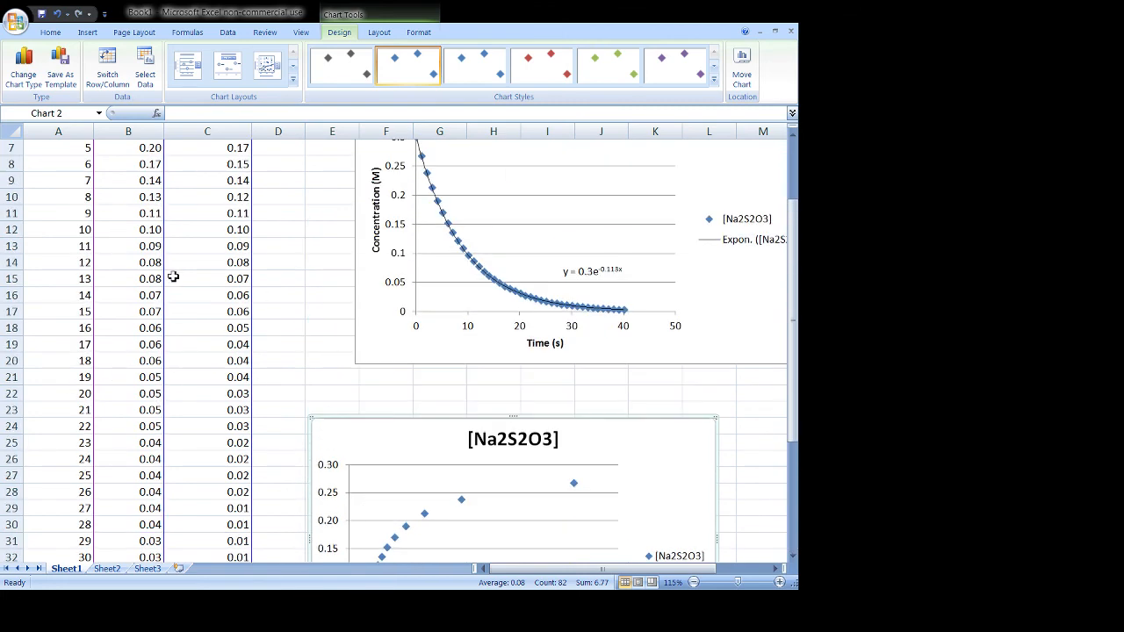
scroll(173, 277, "up", 2)
scroll(167, 246, "down", 6)
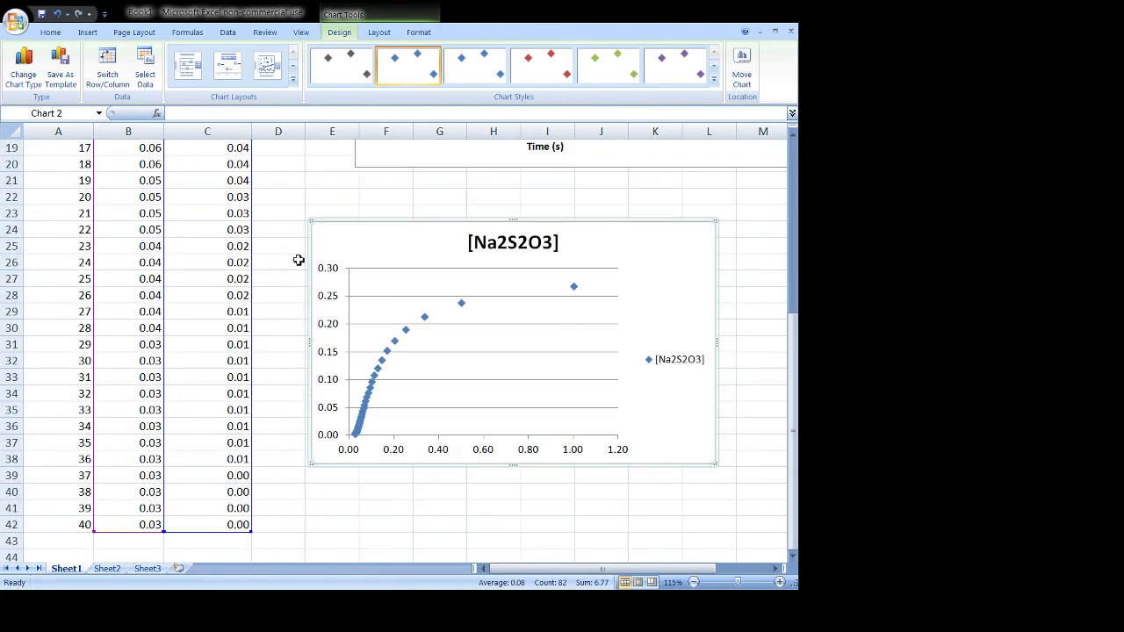
scroll(298, 260, "up", 2)
scroll(604, 307, "down", 3)
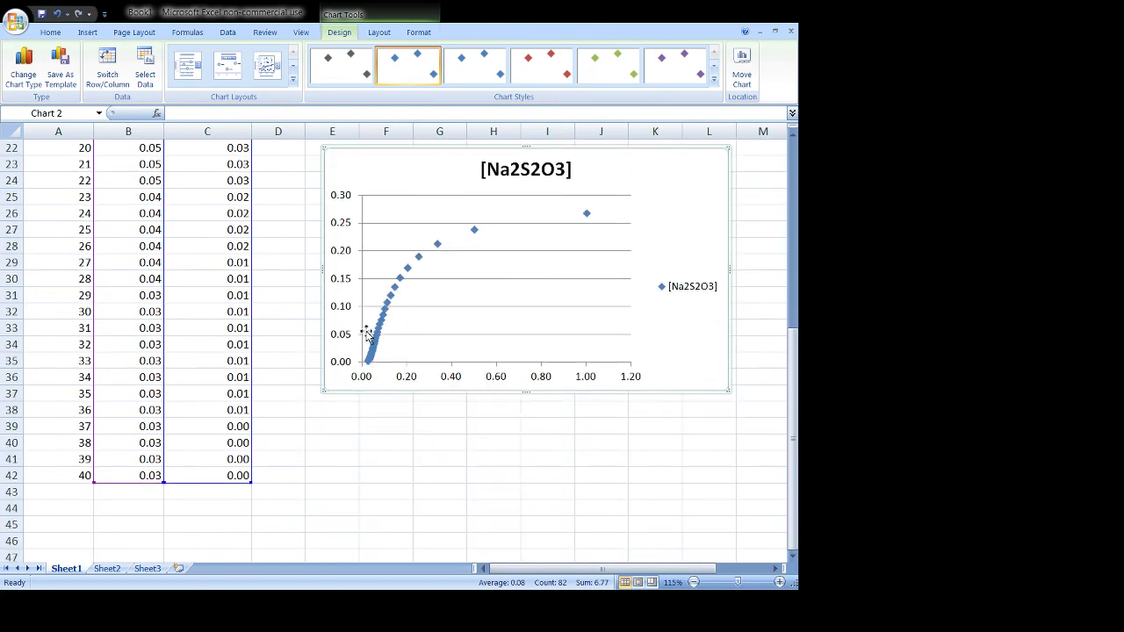
scroll(412, 321, "up", 6)
scroll(413, 321, "up", 1)
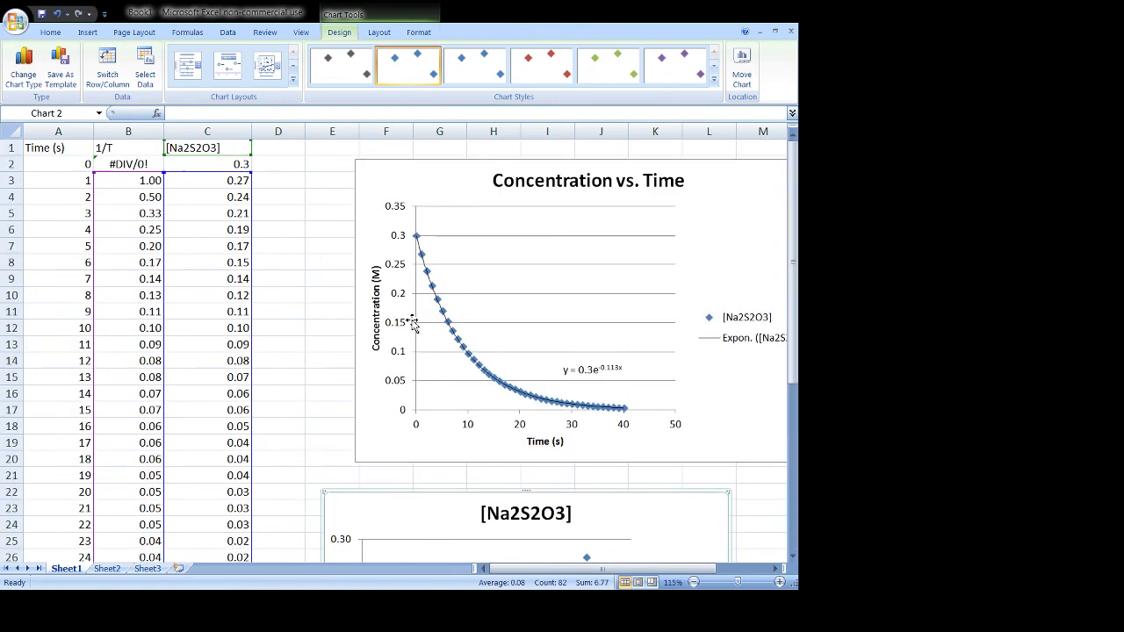
scroll(482, 340, "down", 3)
scroll(482, 340, "down", 2)
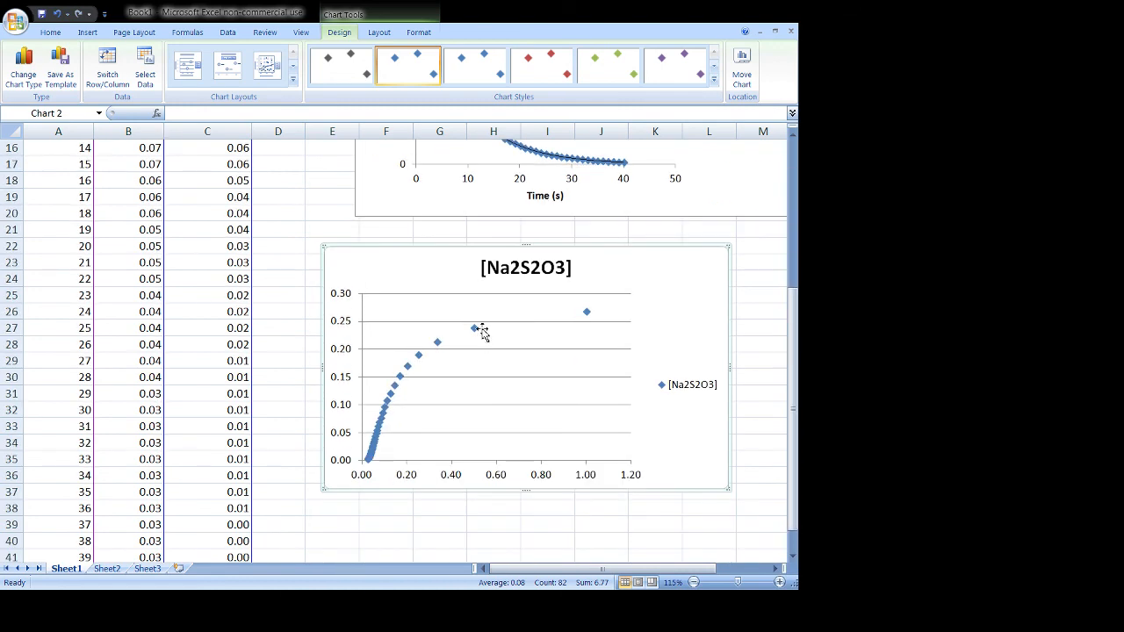
left_click_drag(580, 247, 632, 247)
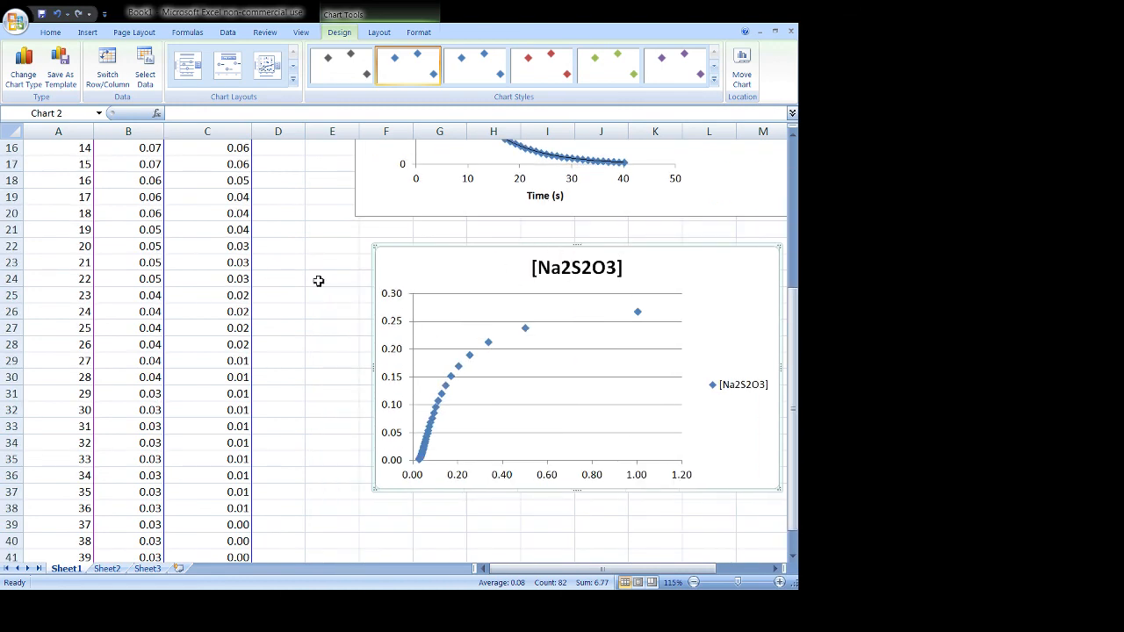
Step: Clear the 1/T heading from cell B1 and the division-by-zero formula from cell B2
scroll(302, 283, "up", 5)
left_click(279, 197)
left_click(135, 180)
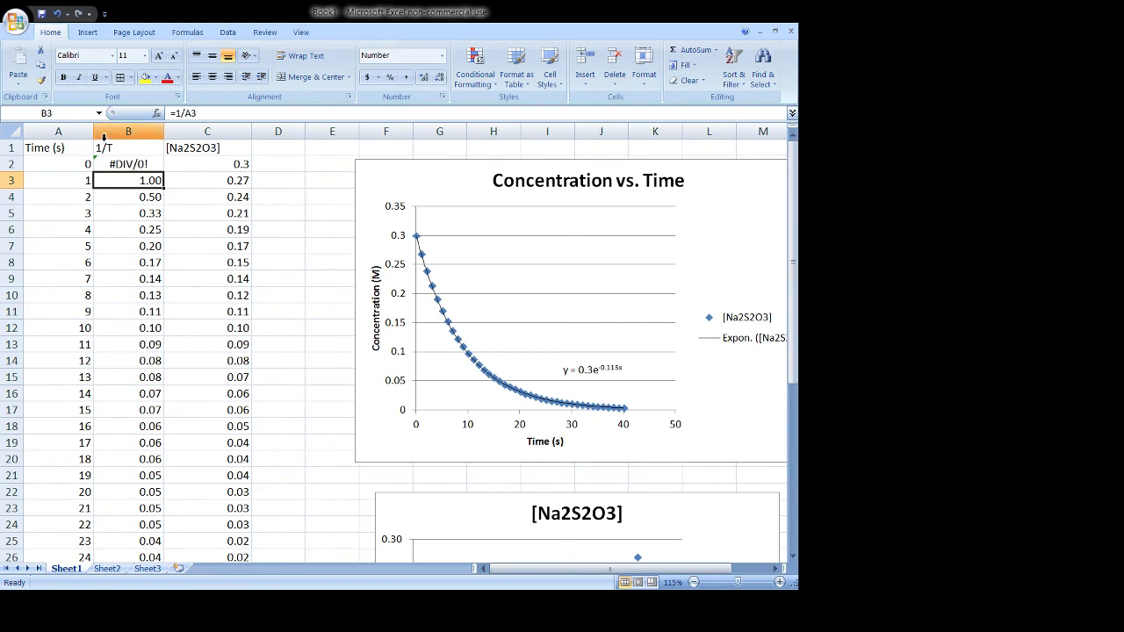
left_click(109, 149)
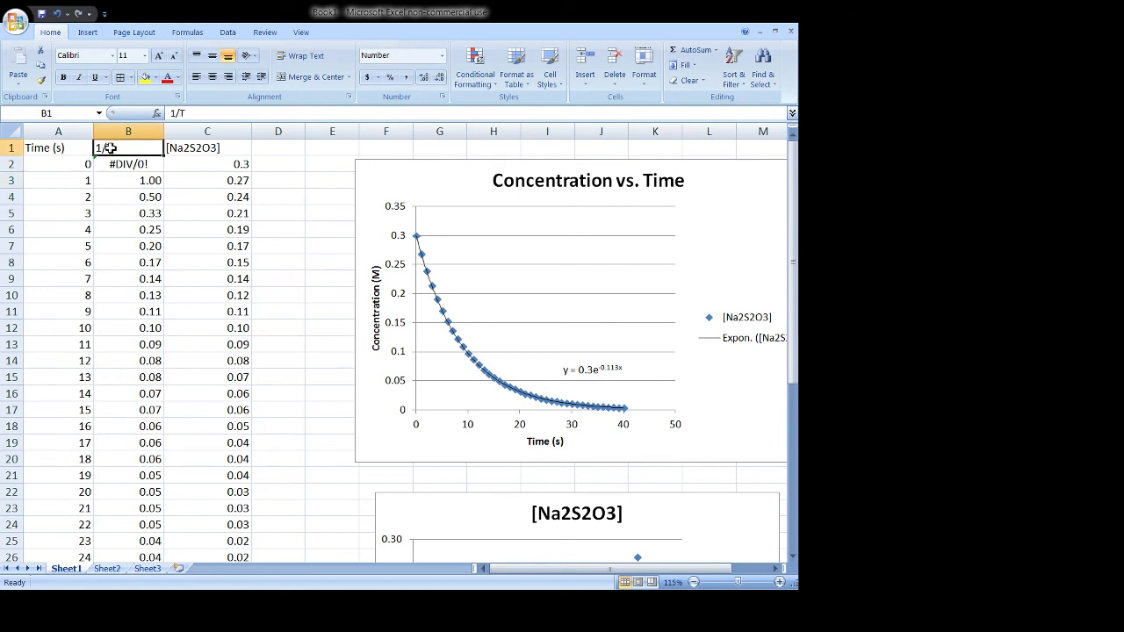
left_click(137, 164)
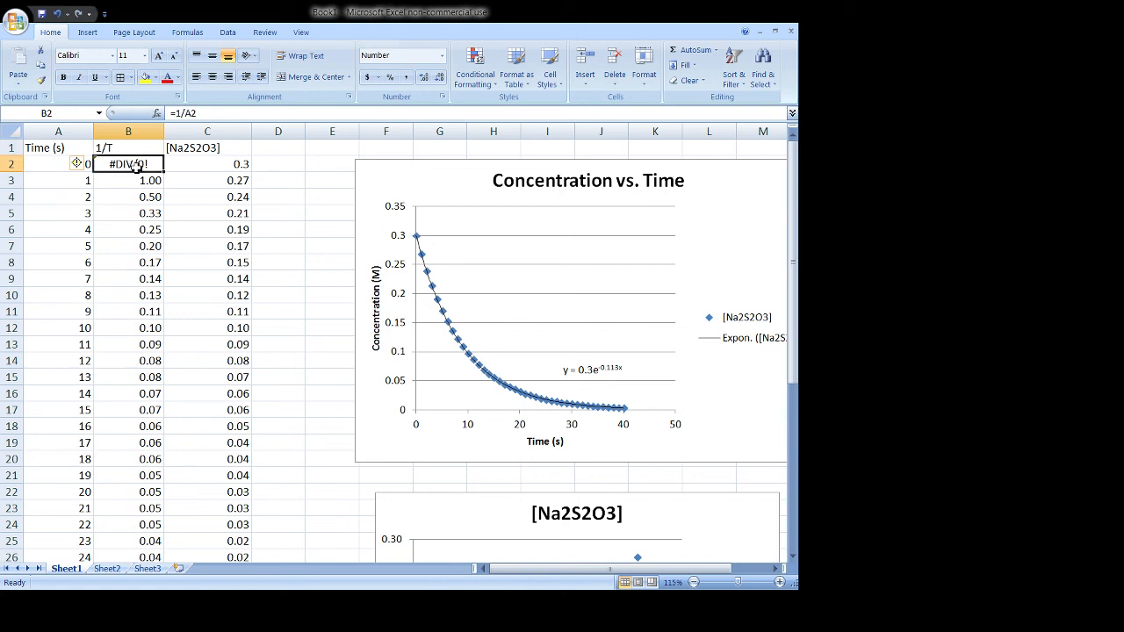
key("Delete")
left_click(129, 149)
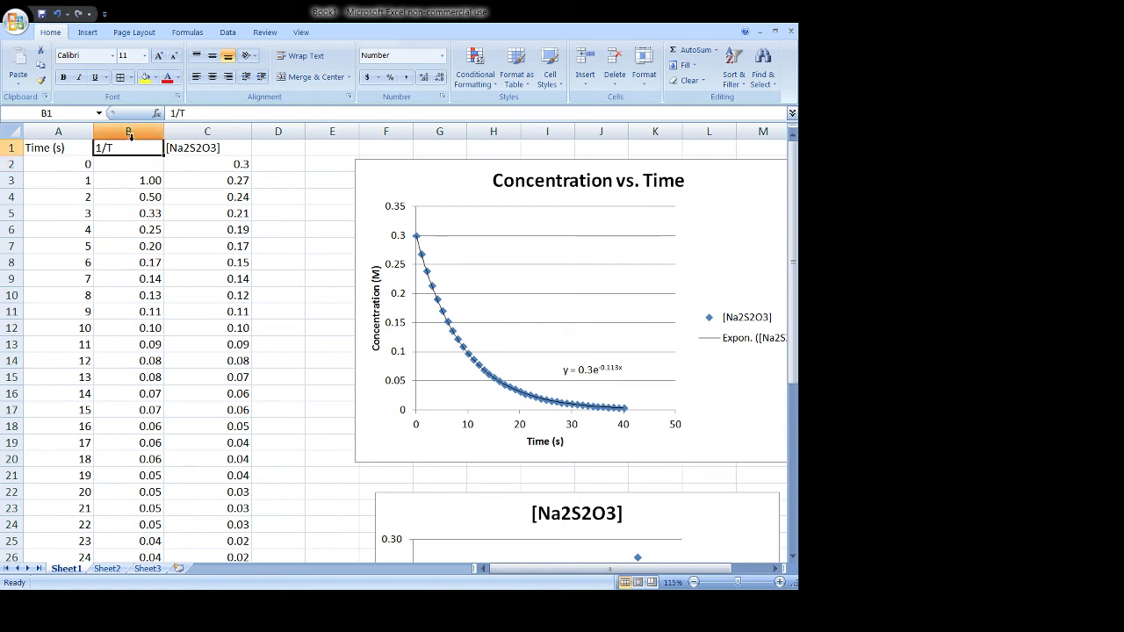
left_click(143, 180)
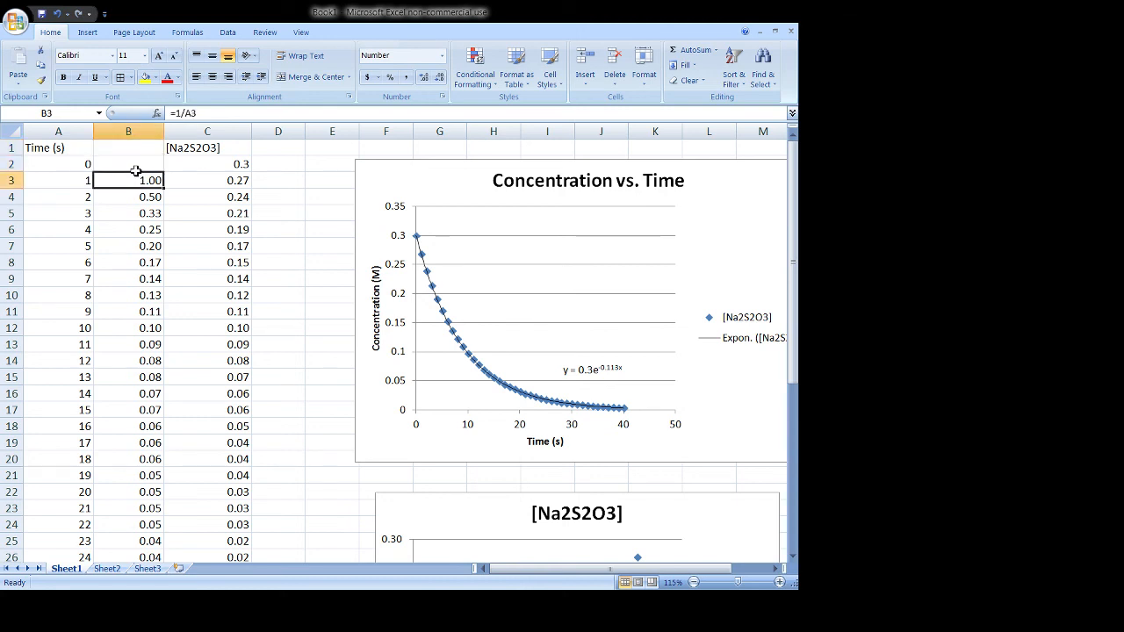
left_click(144, 166)
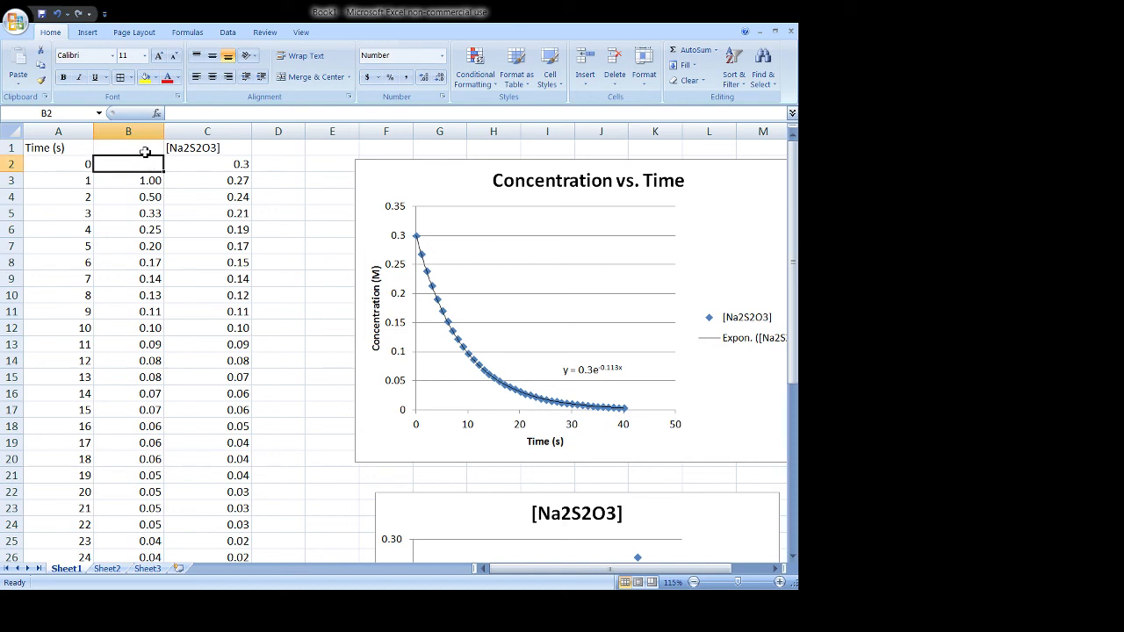
type("=")
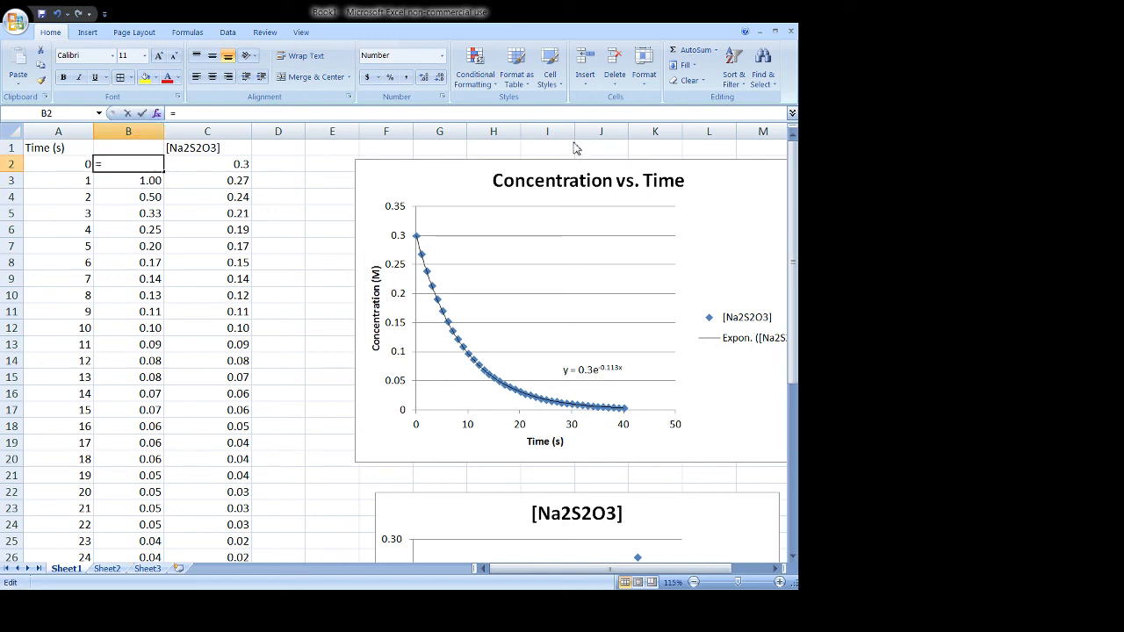
key("Escape")
Step: Enter the concentration logarithm formula =LOG(C2) in cell B2
left_click(204, 197)
left_click(136, 161)
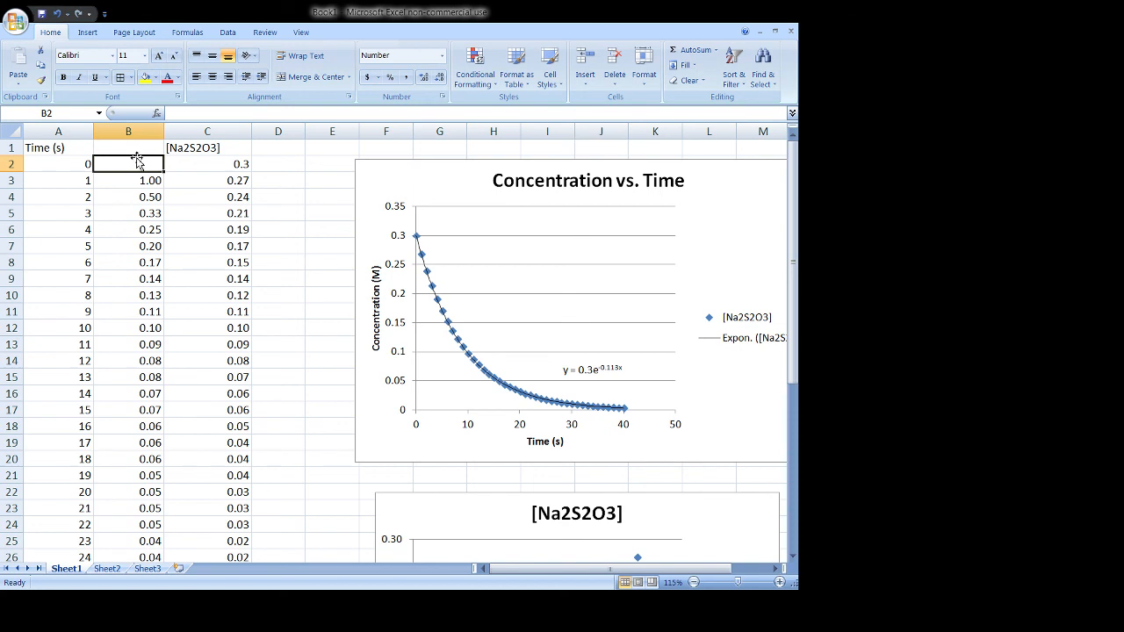
type("=")
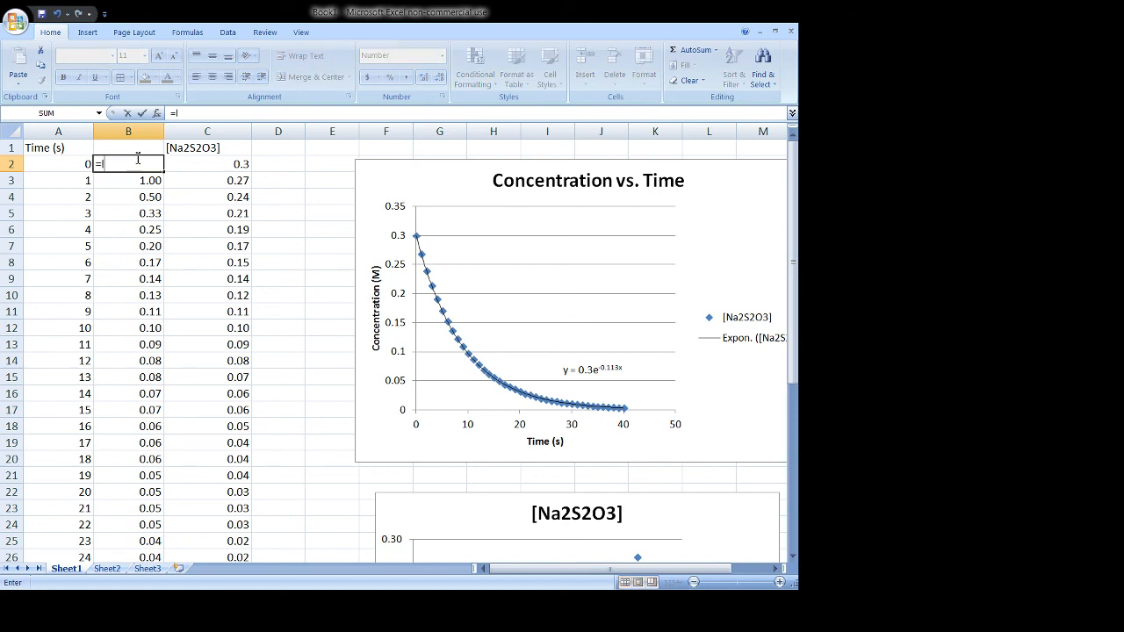
type("log(")
left_click(208, 165)
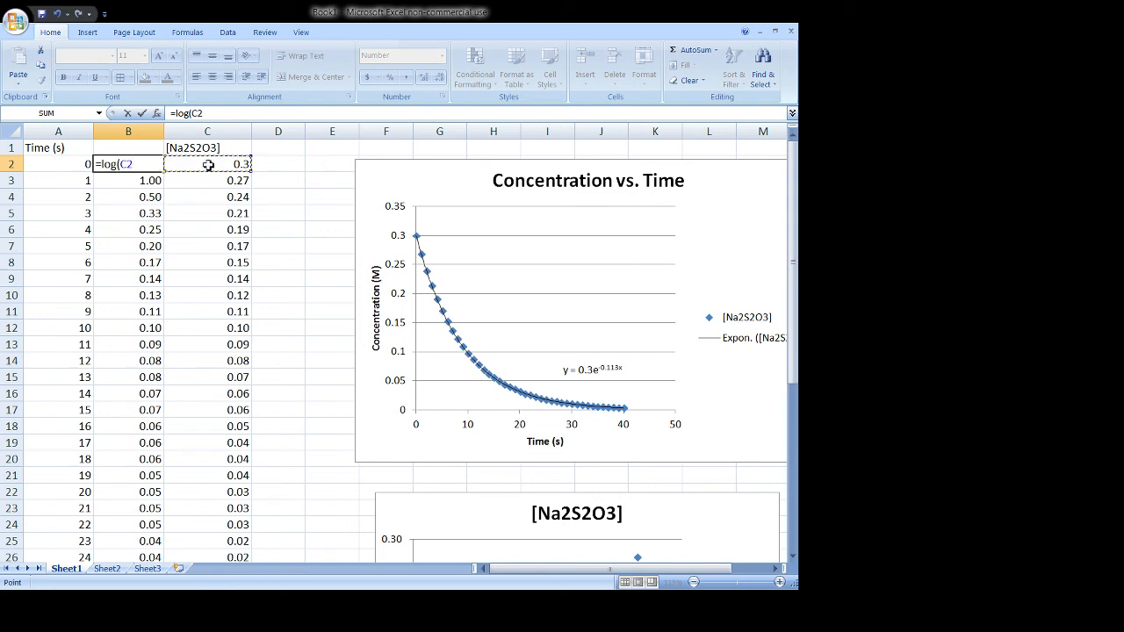
type(")")
key("Return")
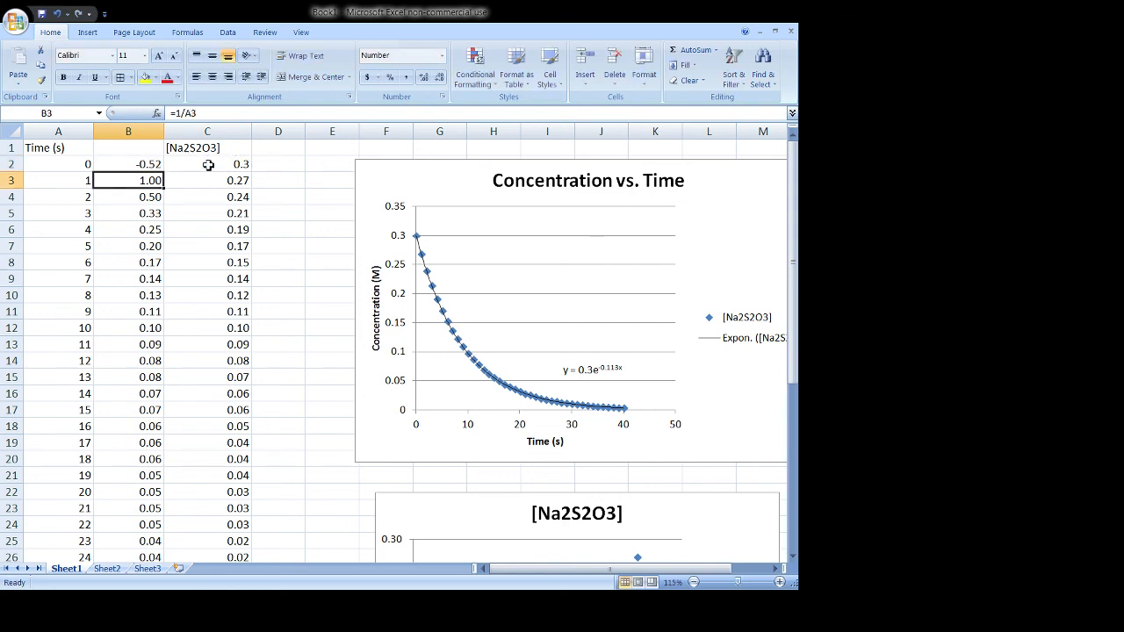
Step: Fill the LOG formula from B2 down column B to row 42, replacing the reciprocal values
left_click(153, 165)
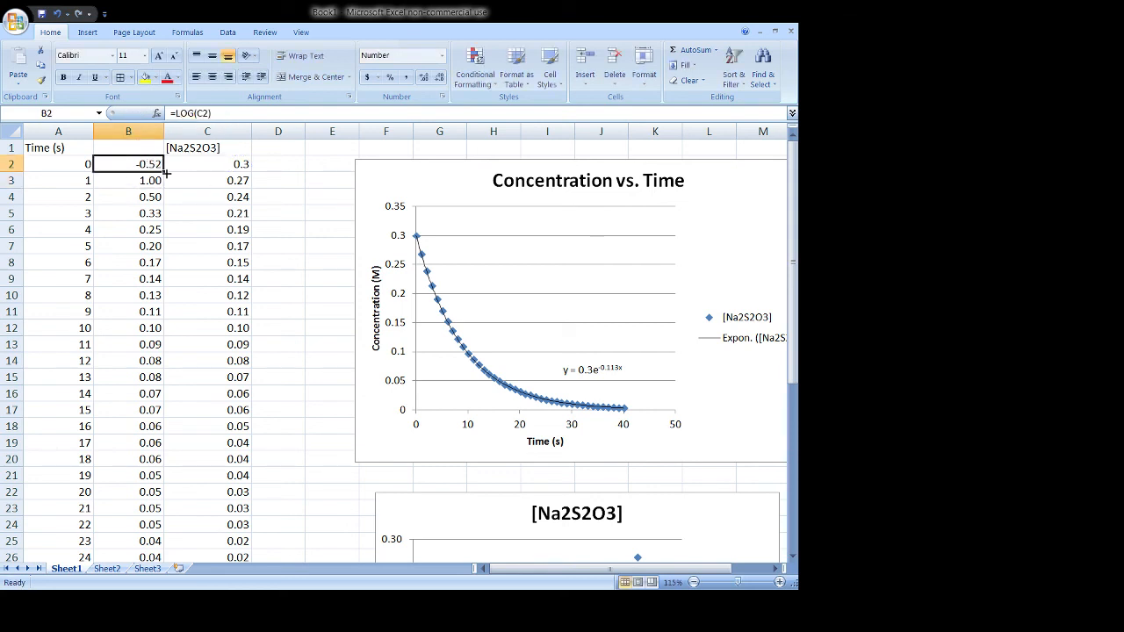
left_click_drag(165, 173, 158, 527)
scroll(212, 359, "up", 1)
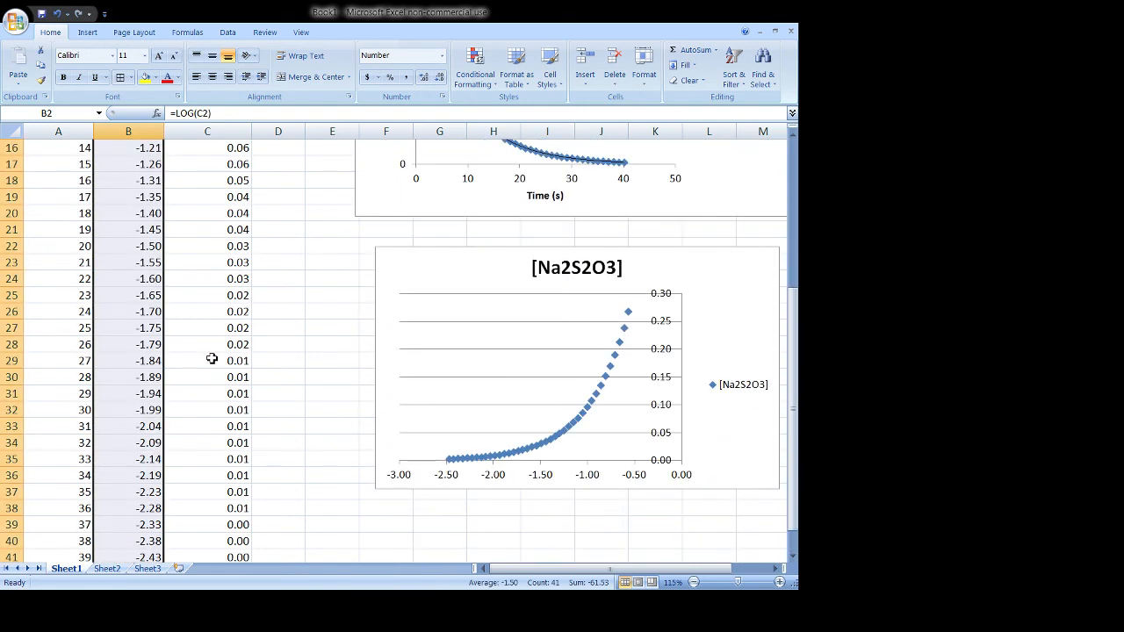
scroll(212, 358, "up", 5)
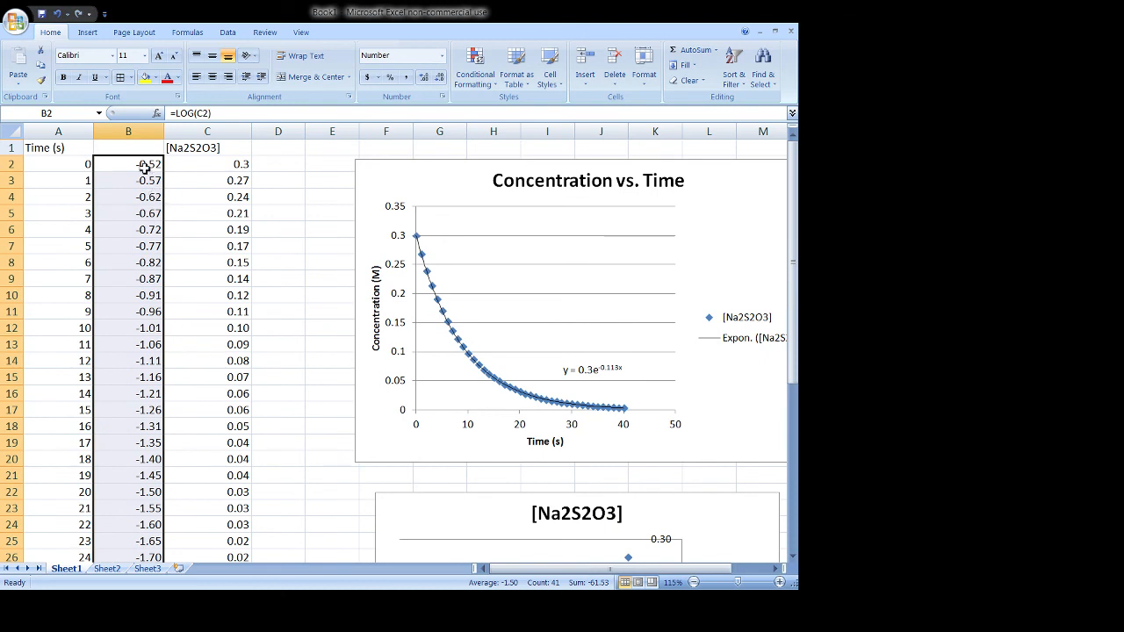
Step: Negate the logarithm in cell B2 so its formula reads =-LOG(C2)
double_click(145, 167)
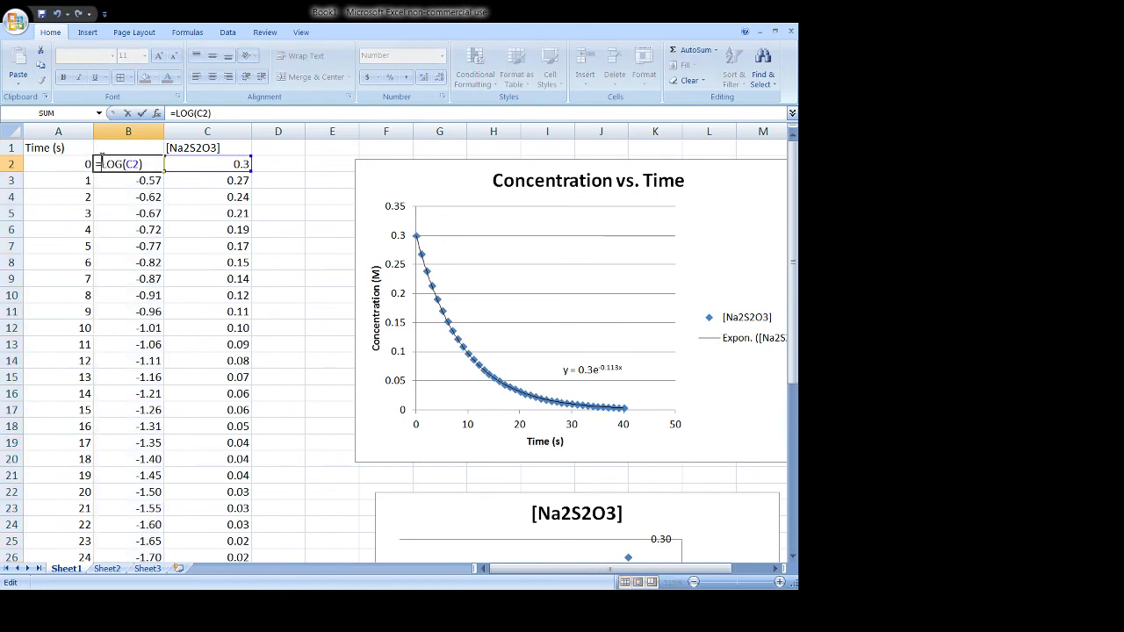
key("Home")
key("Right")
type("-")
key("Return")
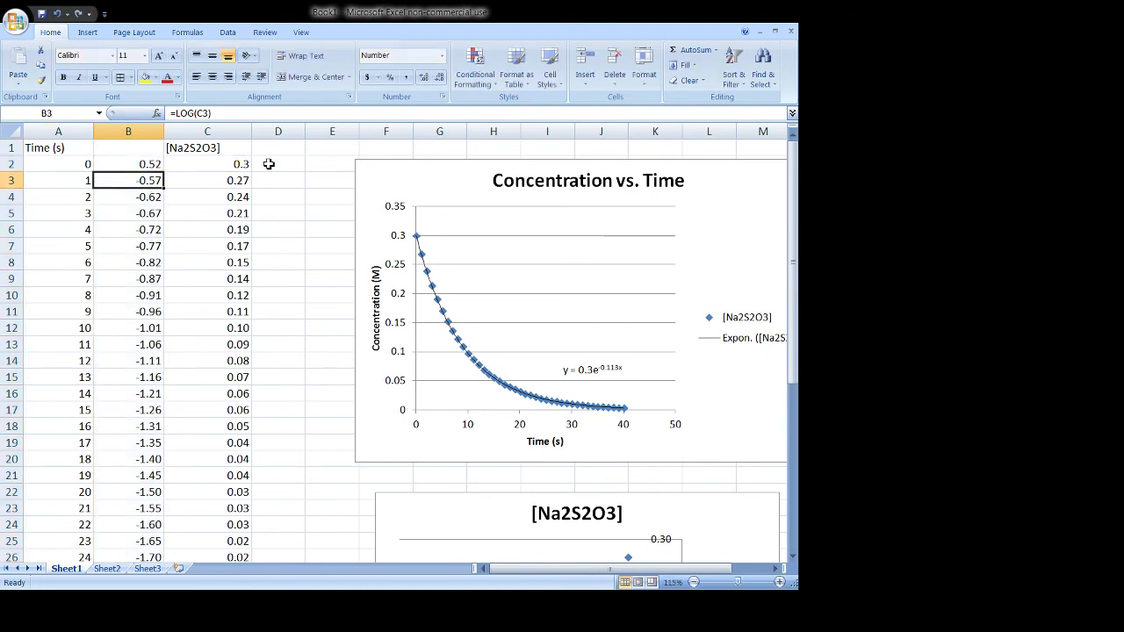
Step: Fill the =-LOG(C2) formula from B2 down to row 42 and check the column and the lower chart
key("Up")
left_click_drag(170, 173, 168, 531)
scroll(284, 402, "up", 6)
scroll(285, 401, "down", 7)
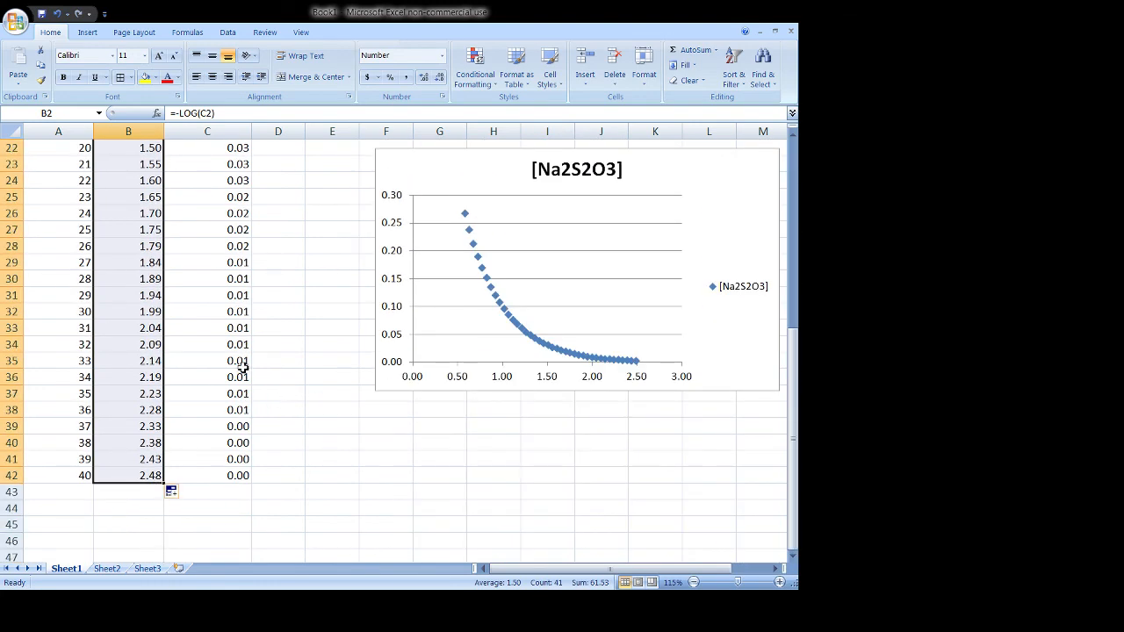
scroll(243, 366, "up", 7)
scroll(238, 351, "down", 1)
scroll(224, 321, "up", 1)
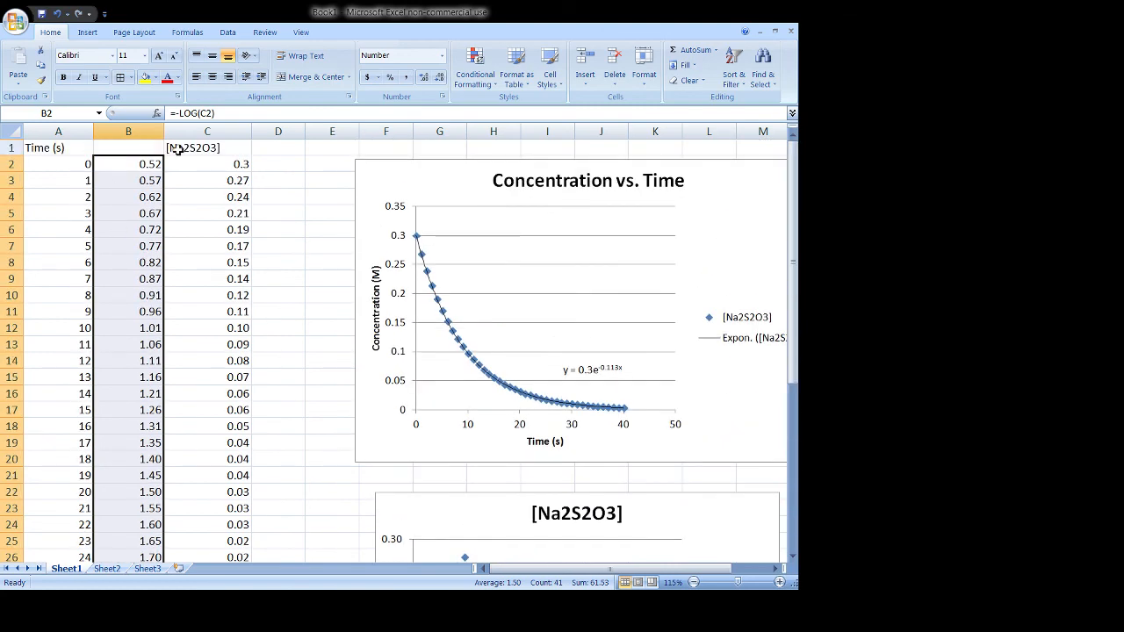
Step: Examine the negative log values in column B and the [Na2S2O3] chart plotted against them
left_click(197, 182)
left_click(123, 164)
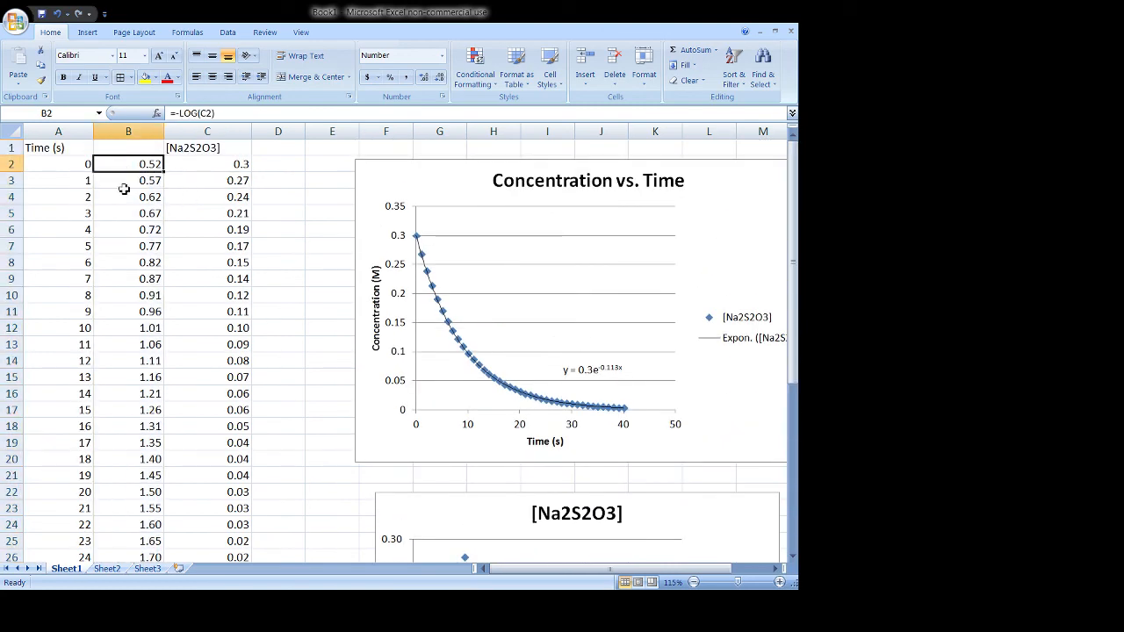
scroll(169, 215, "down", 5)
scroll(169, 219, "down", 9)
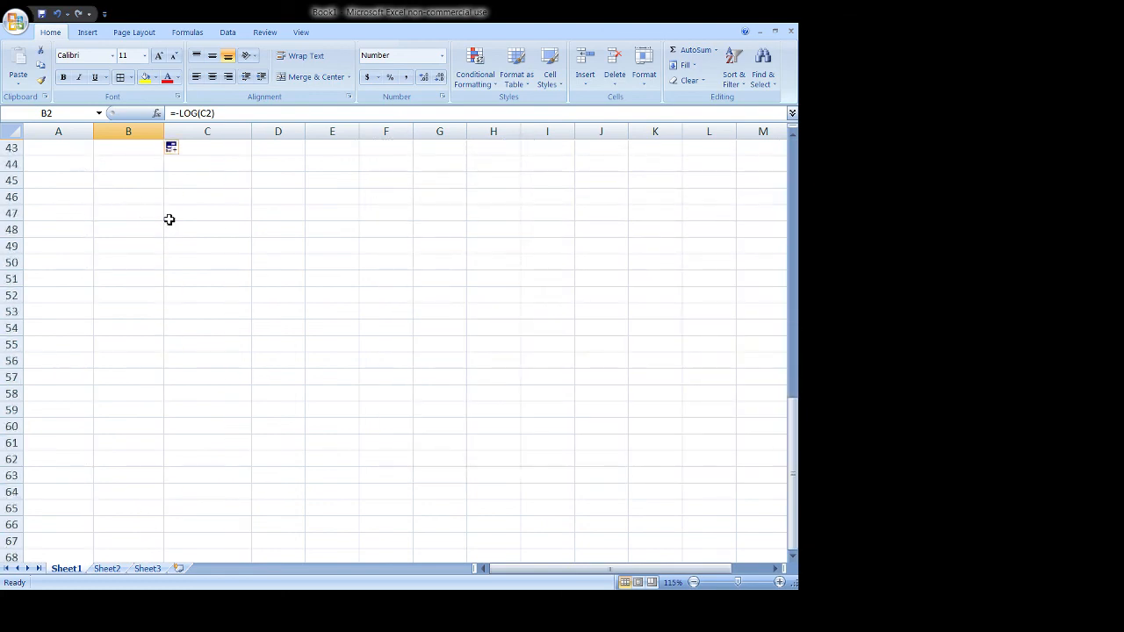
scroll(168, 220, "up", 12)
scroll(169, 219, "down", 3)
scroll(545, 312, "down", 1)
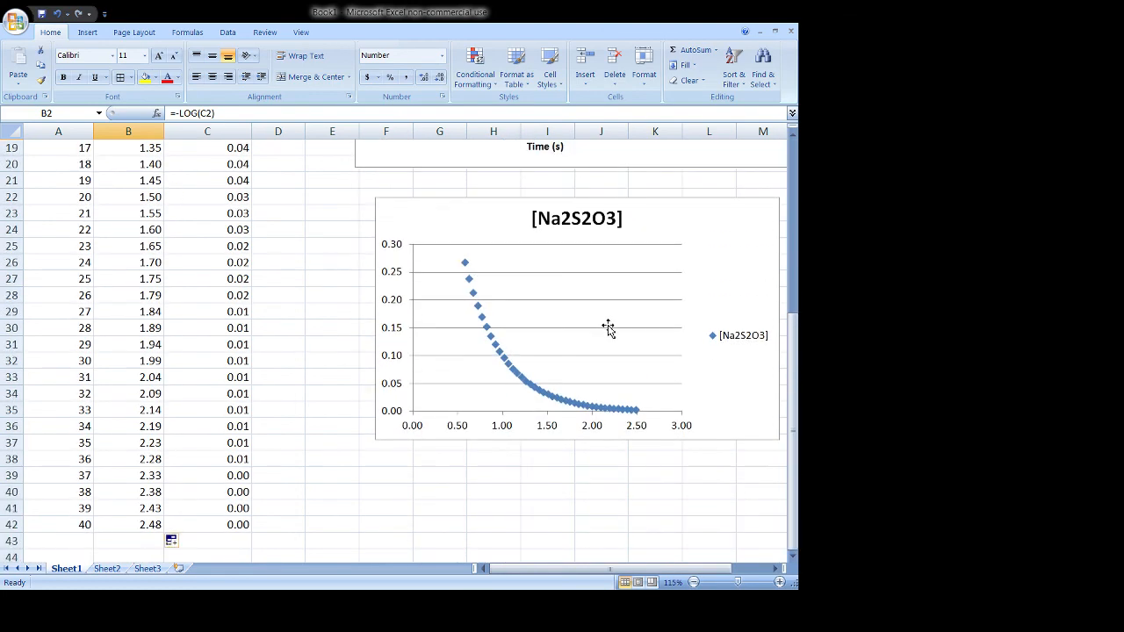
scroll(497, 360, "up", 6)
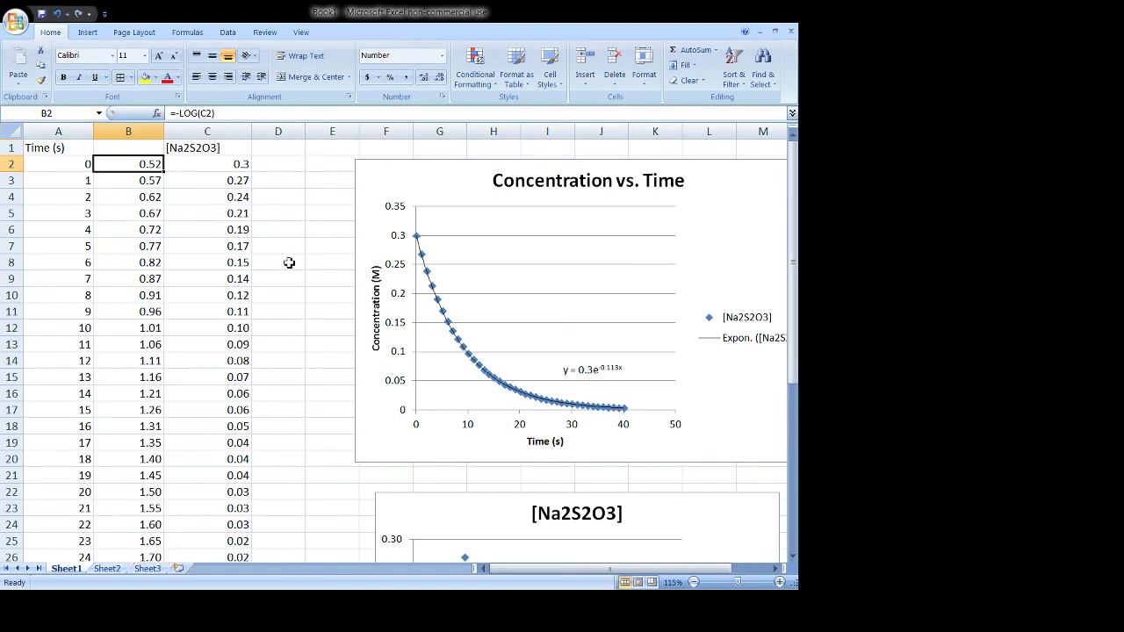
Step: Enter the formula =(2+2)*5 in cell B2 of Sheet3
scroll(273, 285, "down", 7)
scroll(270, 301, "up", 7)
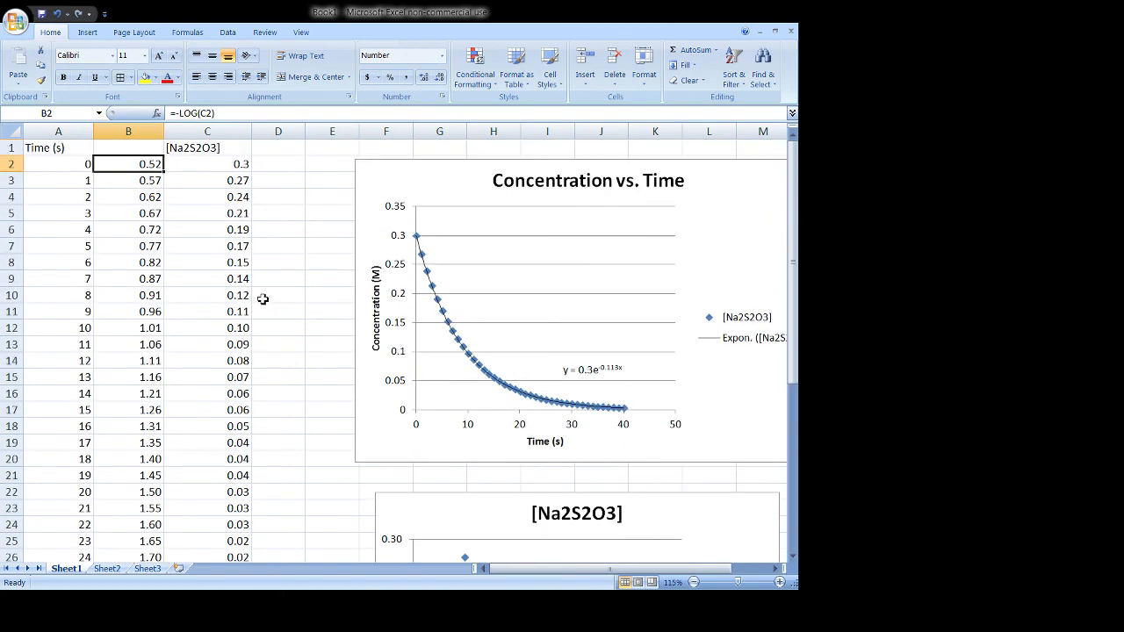
left_click(154, 572)
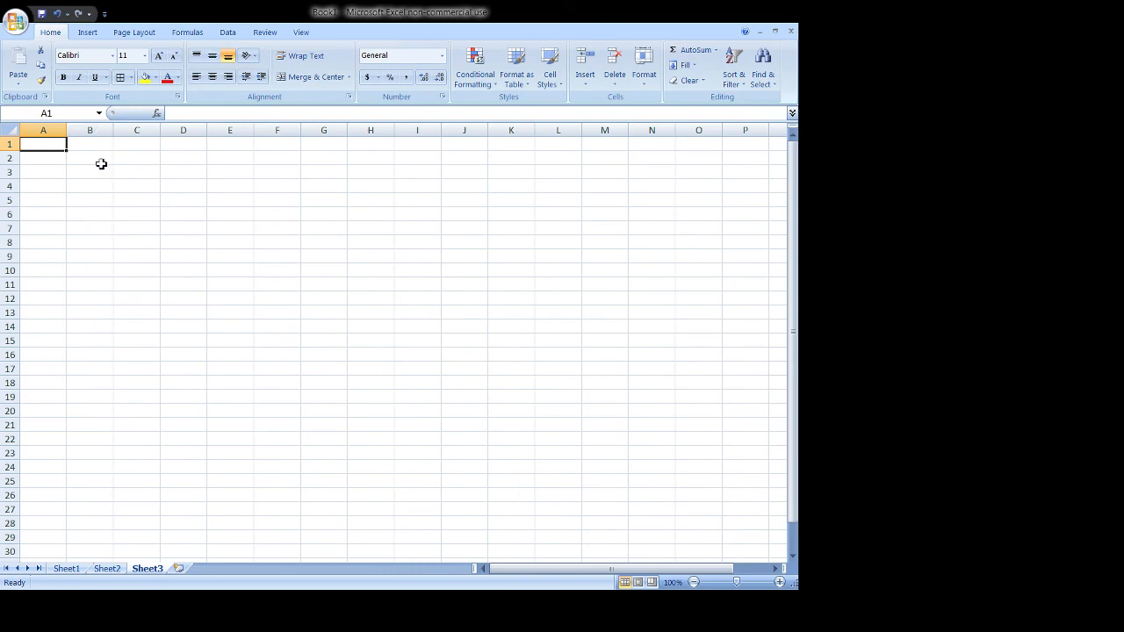
left_click(100, 160)
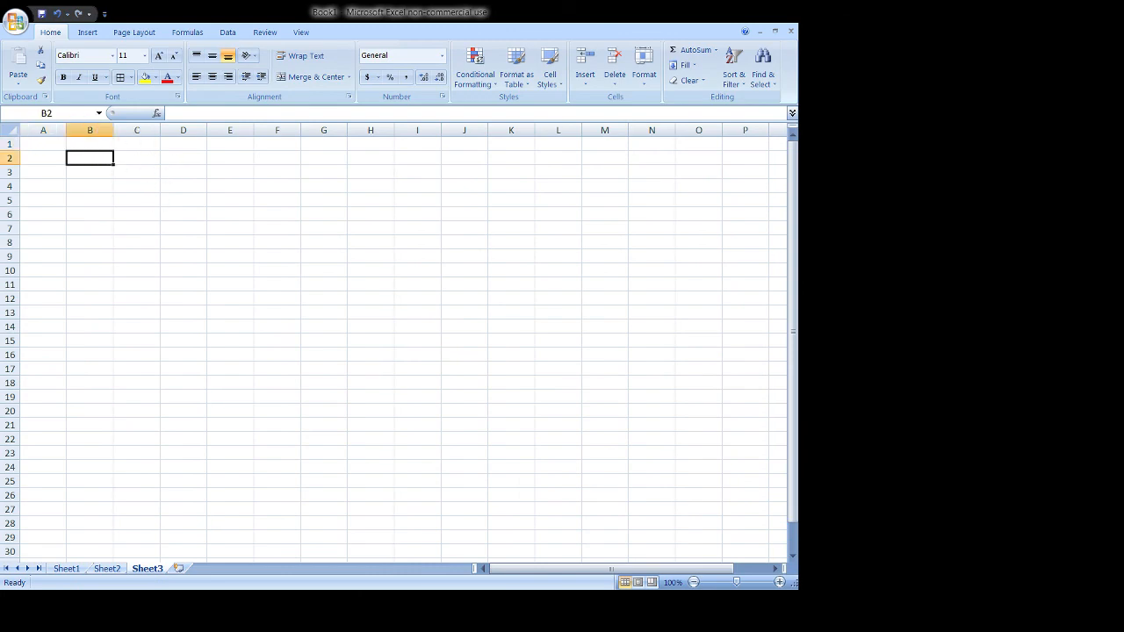
type("=(2+2)*5")
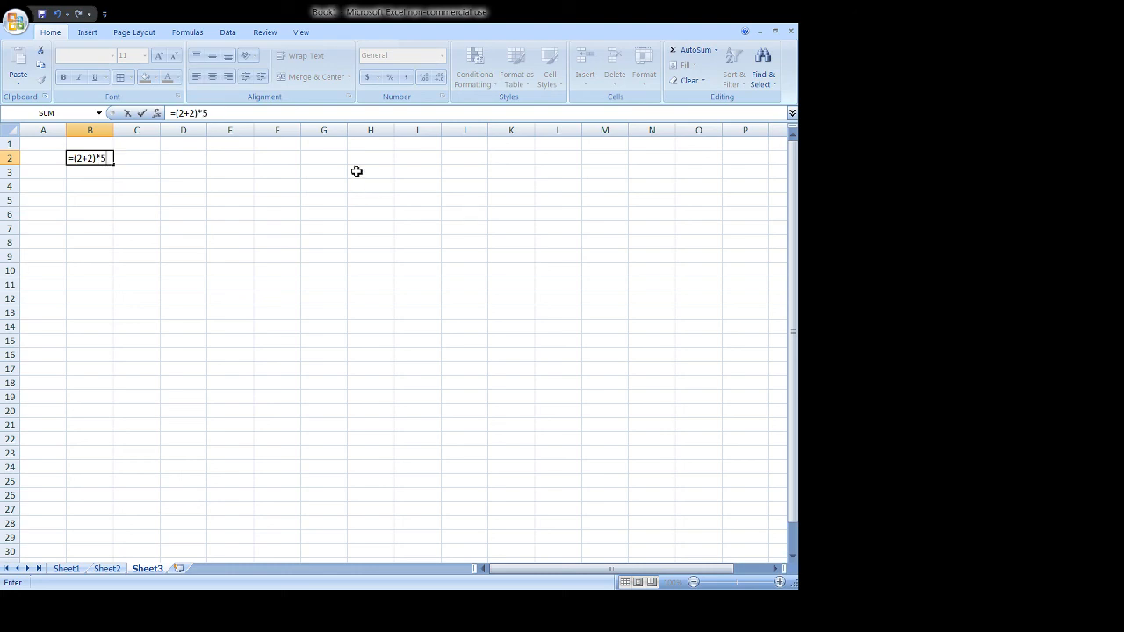
key("Return")
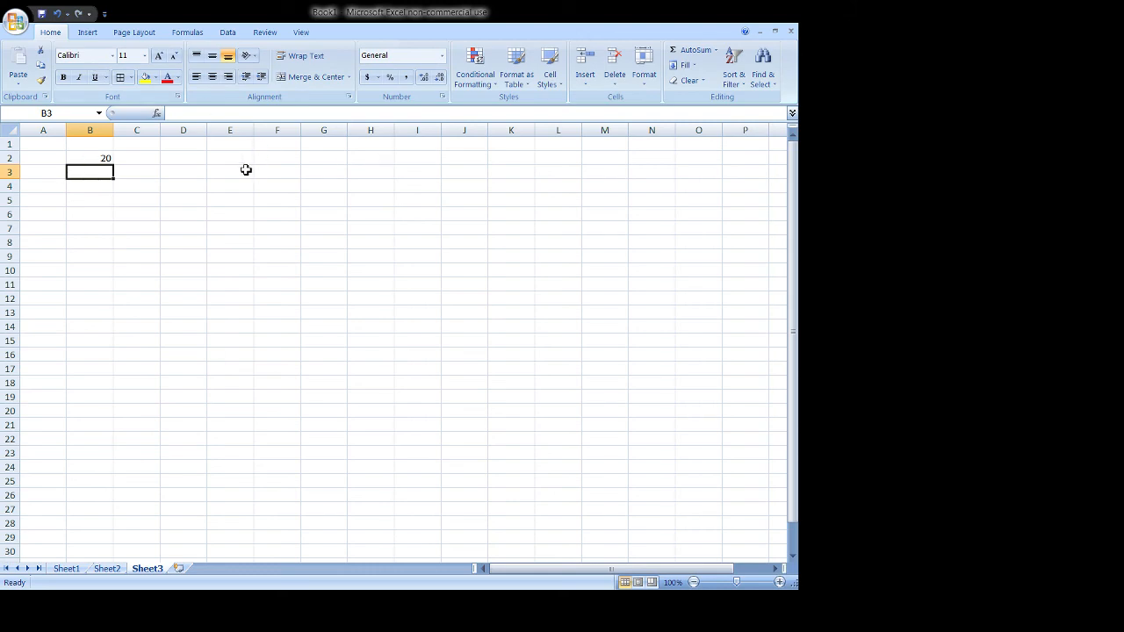
Step: Enter 6.02E23 in scientific notation in cell D2 of Sheet3
left_click(195, 159)
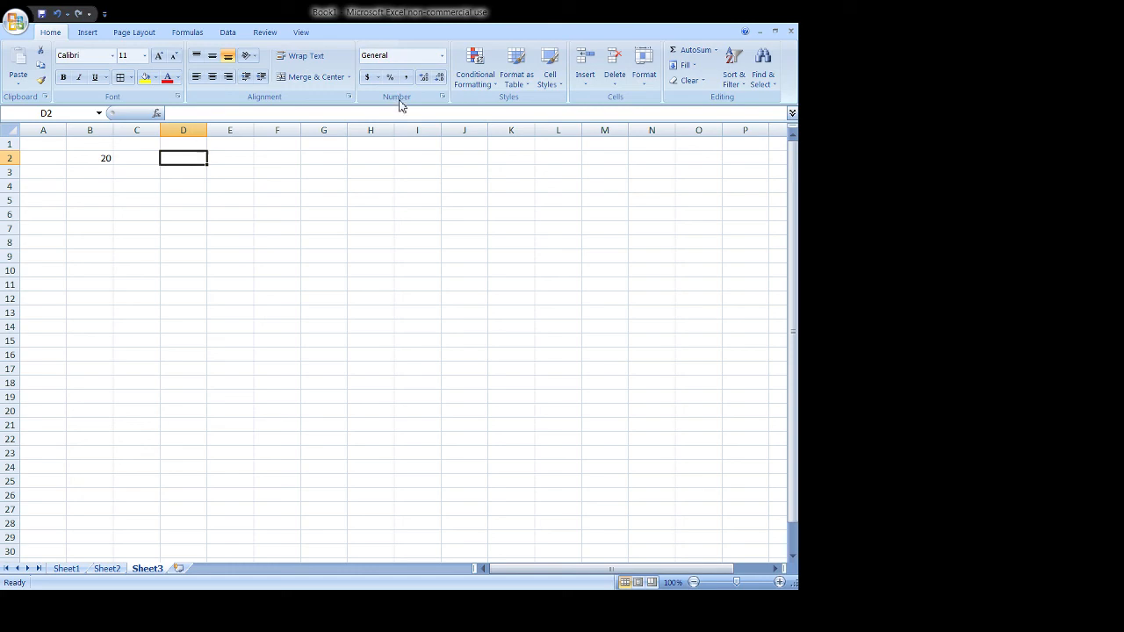
type("6.02E23")
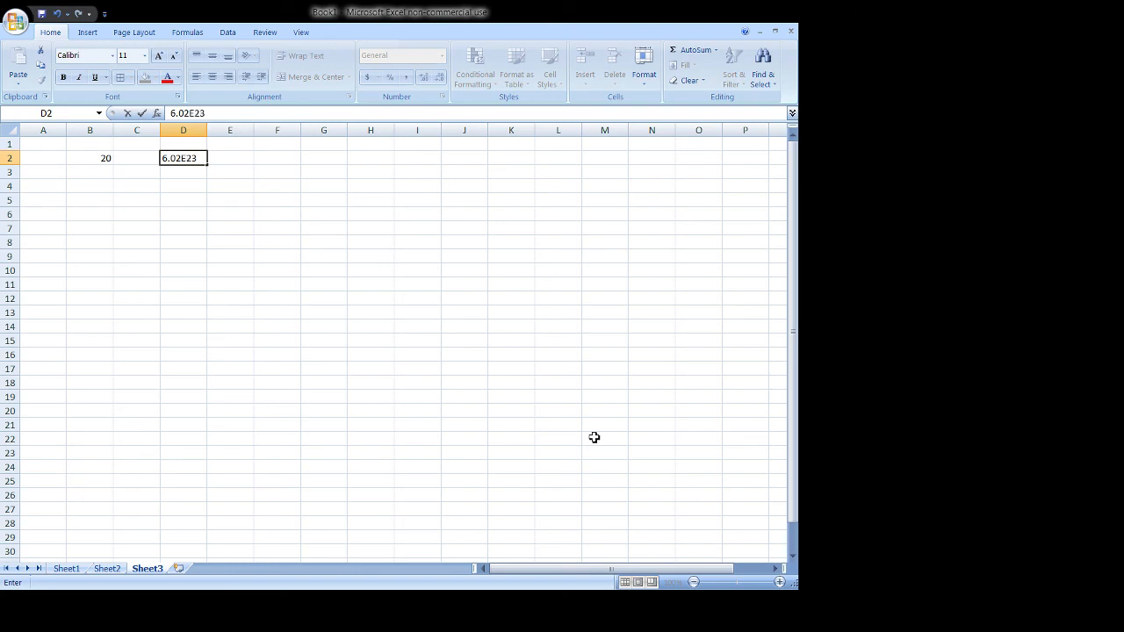
key("Return")
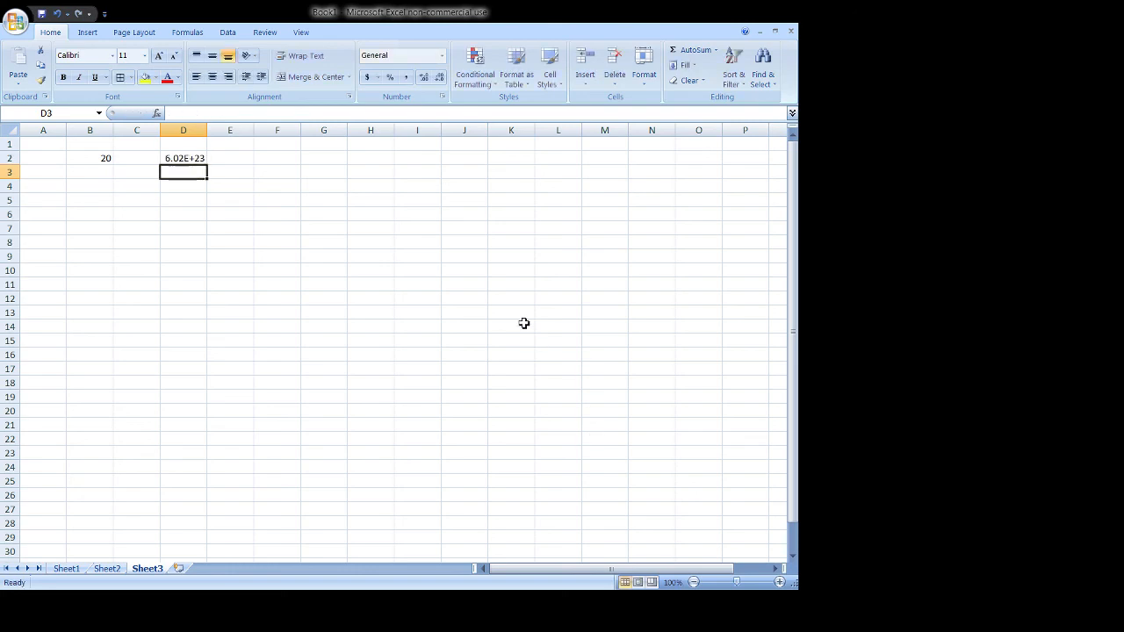
Step: Enter 0.0000123 in cell D5 and its scientific notation form 1.23E-5 in cell D7
left_click(191, 203)
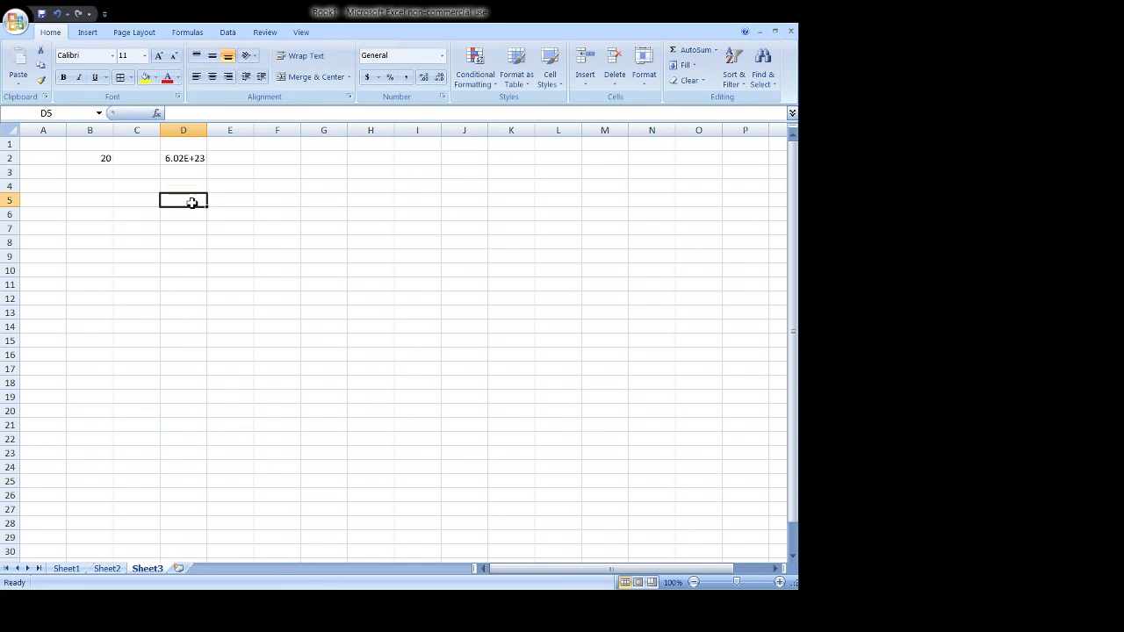
type("0.0000123")
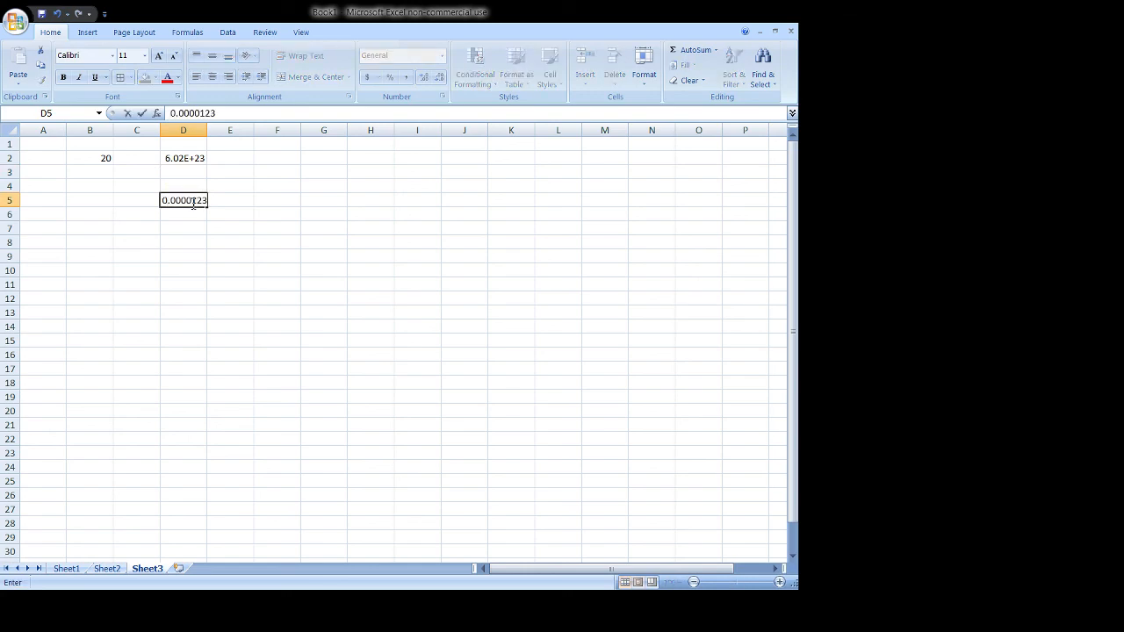
left_click(178, 227)
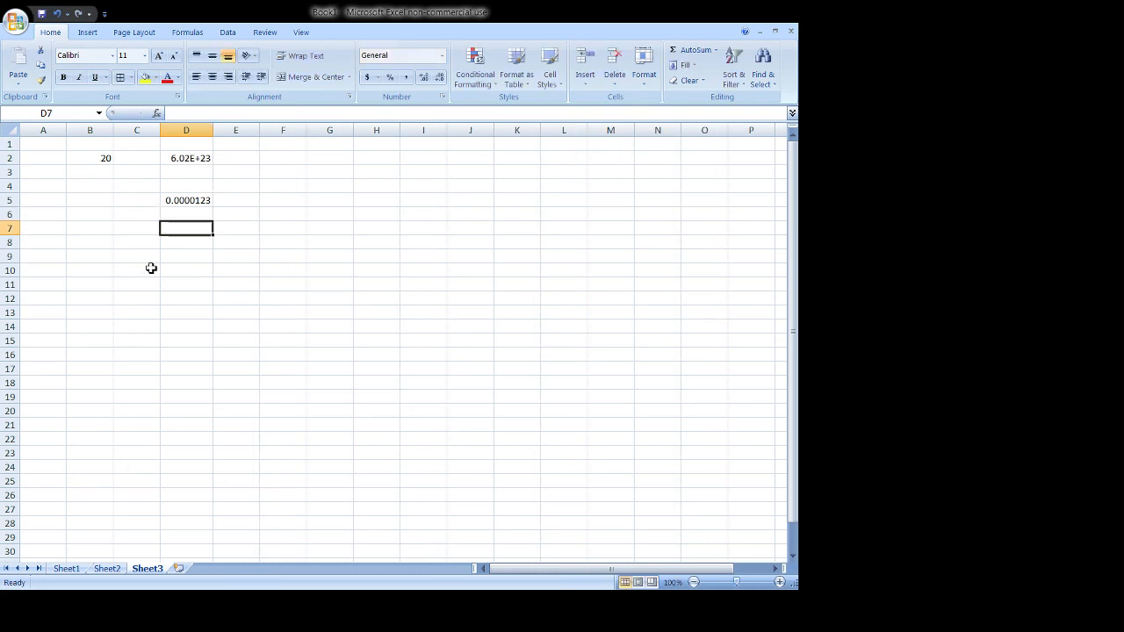
type("1.23E-5")
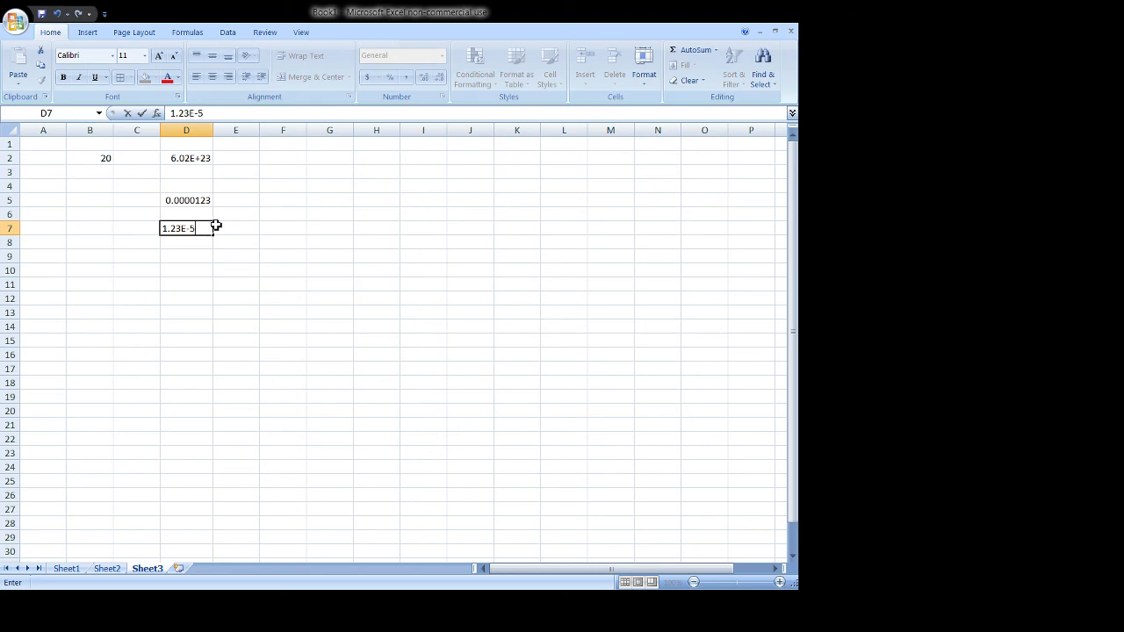
key("Return")
left_click(290, 284)
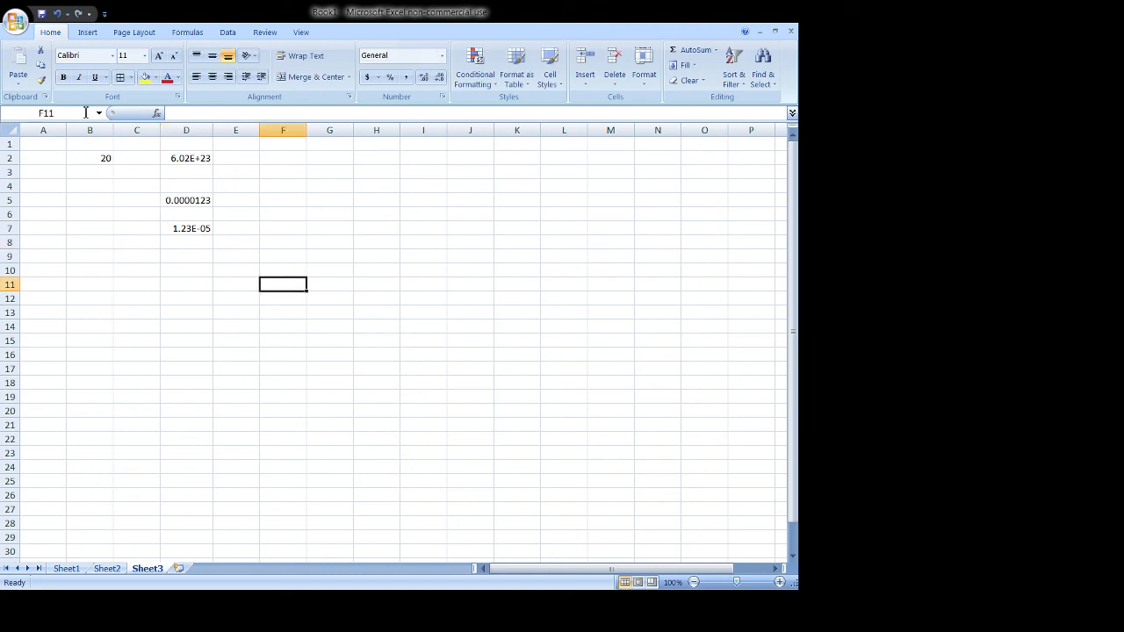
Step: Return to Sheet2 with the Aluminum and Lead data and the Mass vs. Volume chart
left_click(106, 569)
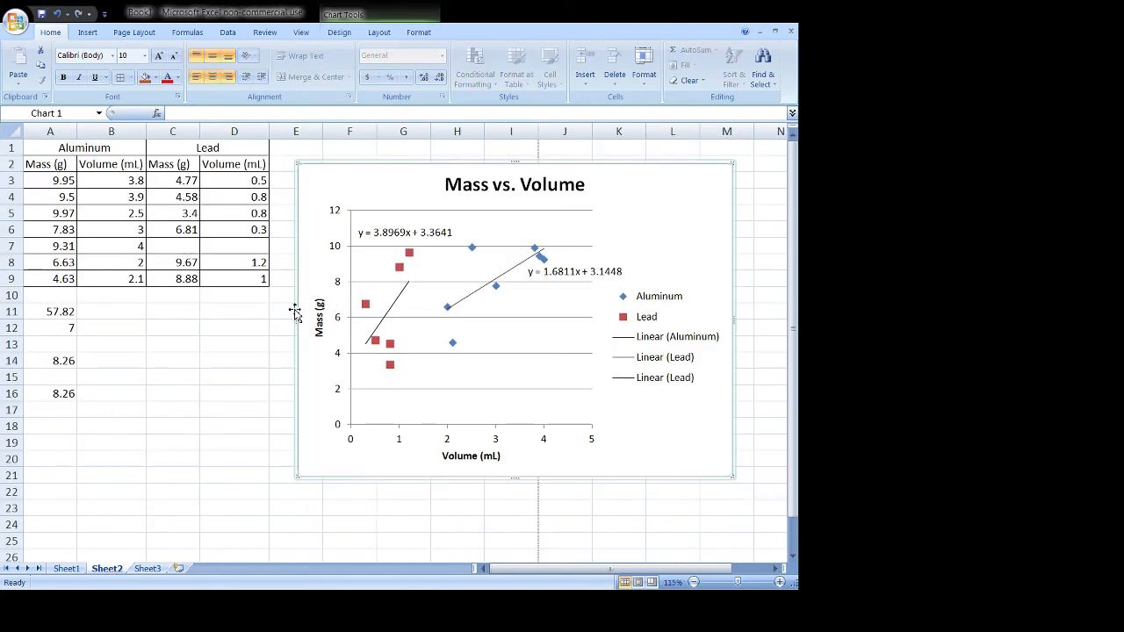